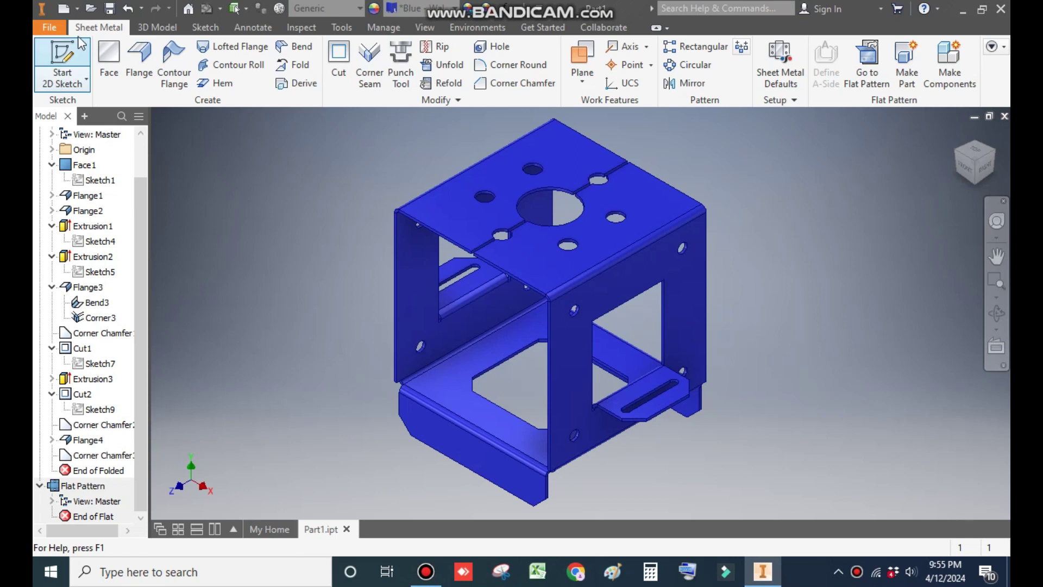
# - Create a new part from the Sheet Metal (mm).ipt template and start a 2D sketch
pyautogui.click(63, 10)
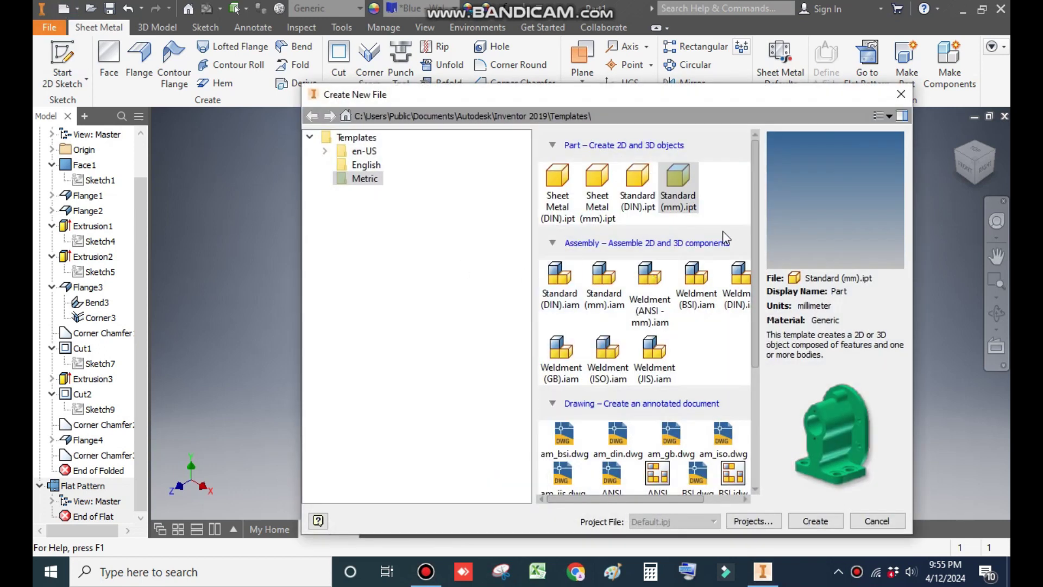
pyautogui.click(609, 188)
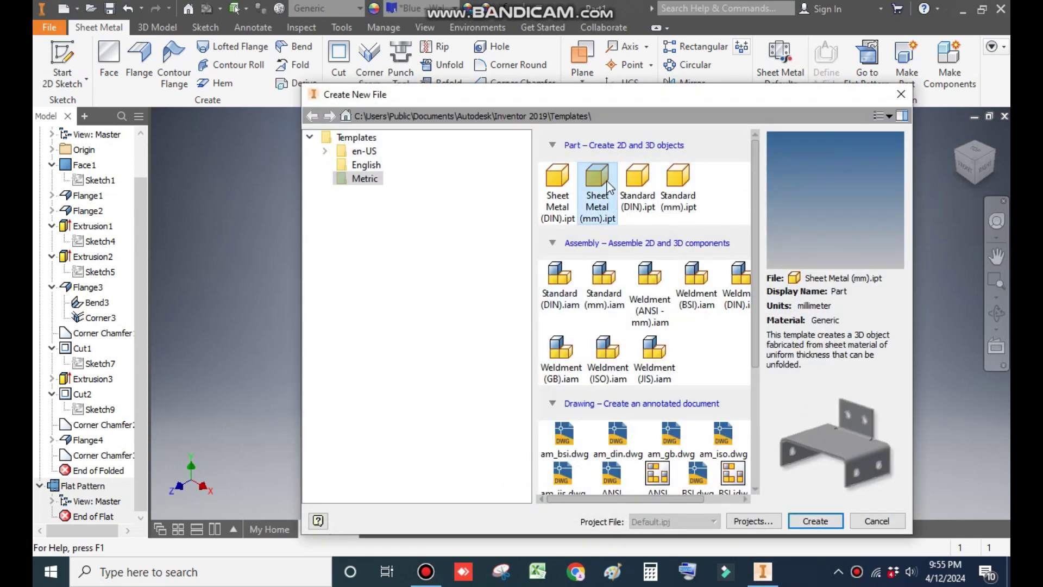
pyautogui.click(803, 522)
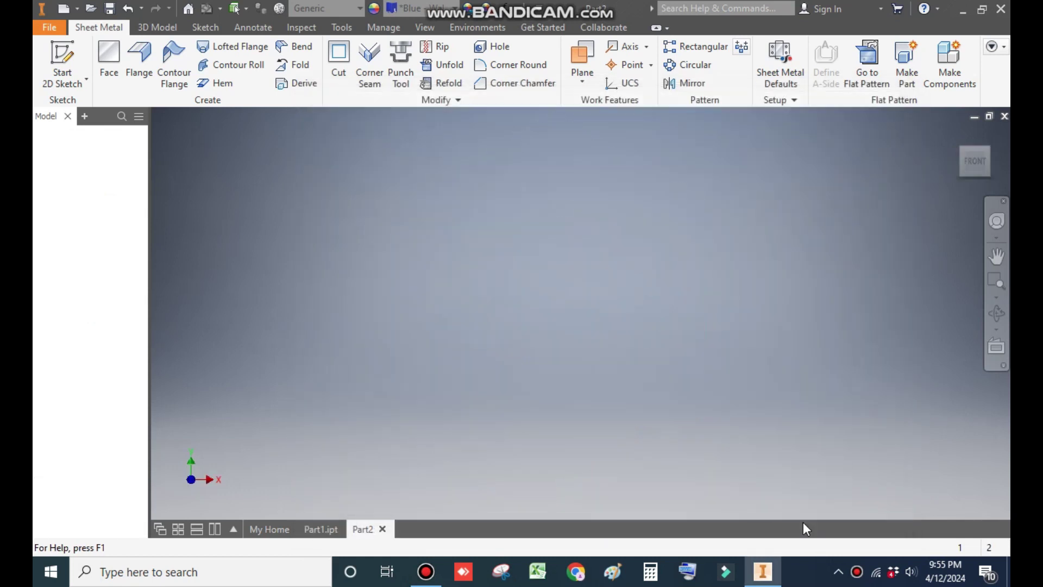
pyautogui.click(71, 56)
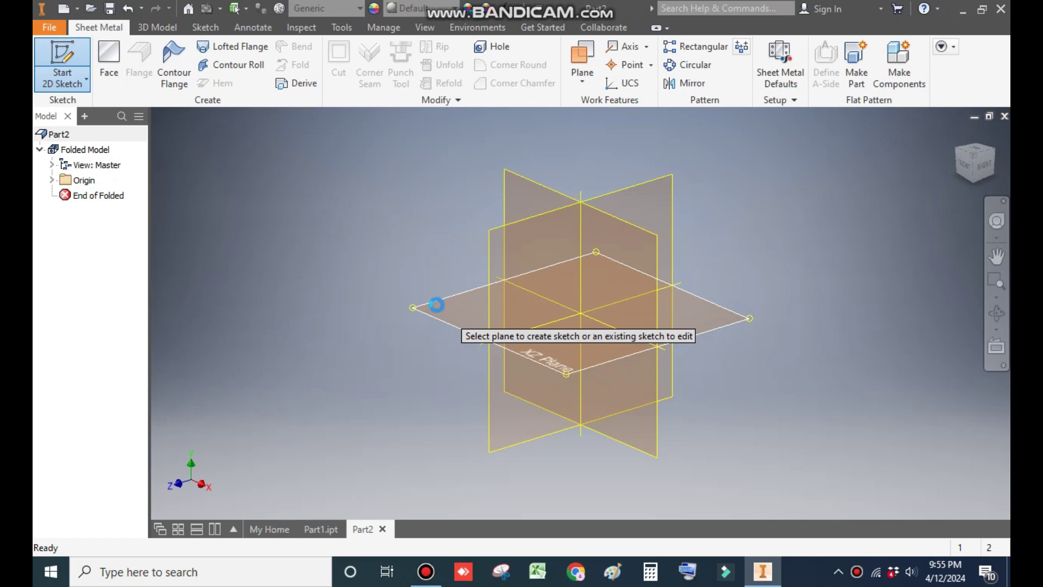
# - Draw a two-point center rectangle centred on the origin on the XZ plane
pyautogui.click(433, 303)
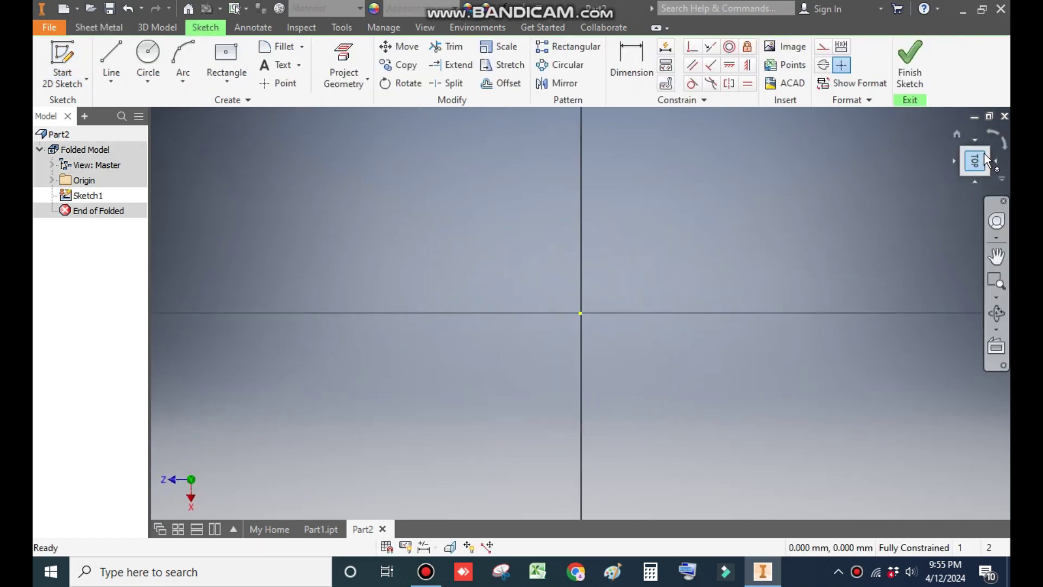
pyautogui.click(991, 130)
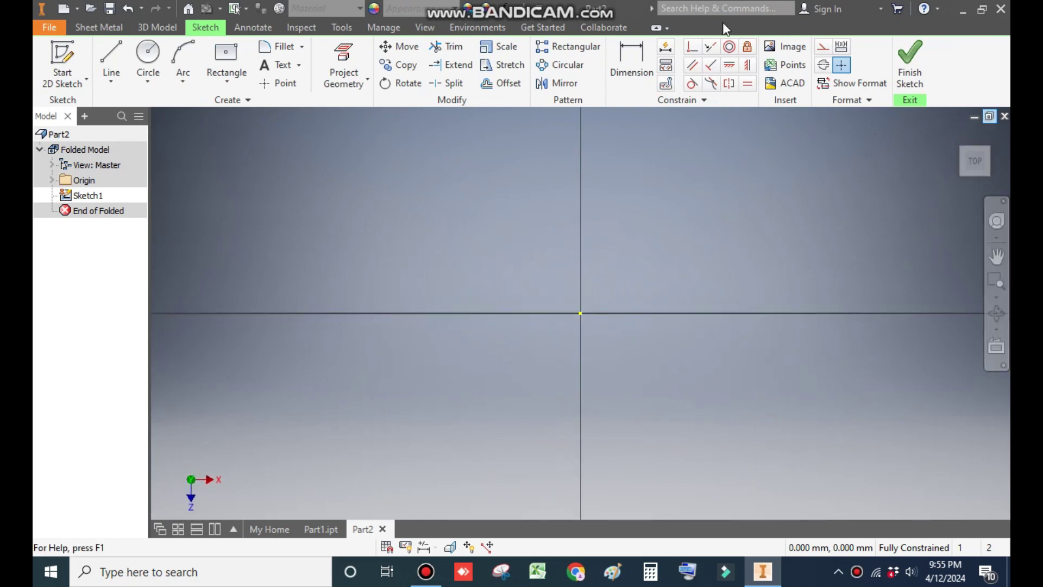
pyautogui.click(230, 82)
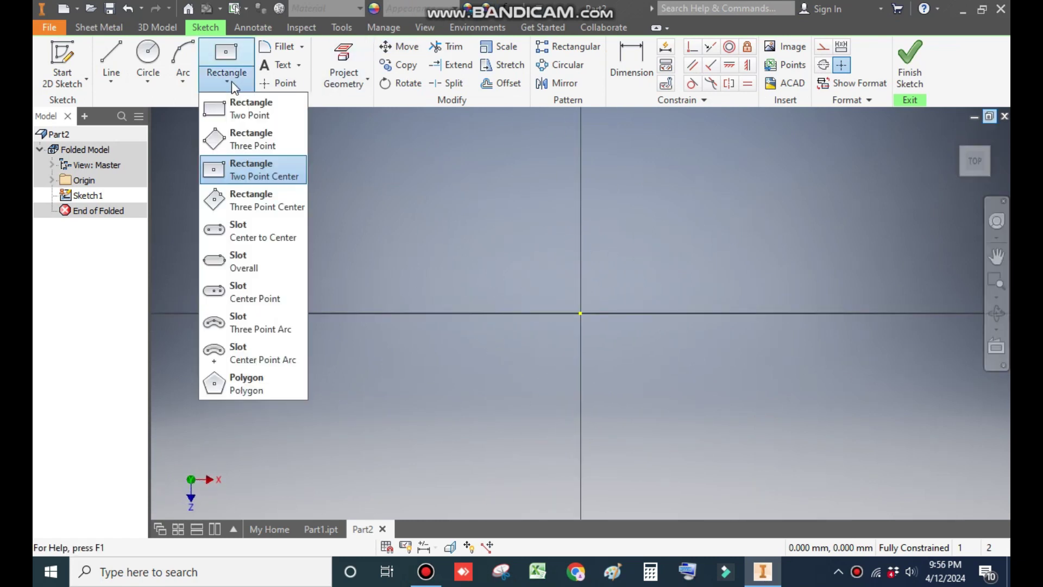
pyautogui.click(266, 174)
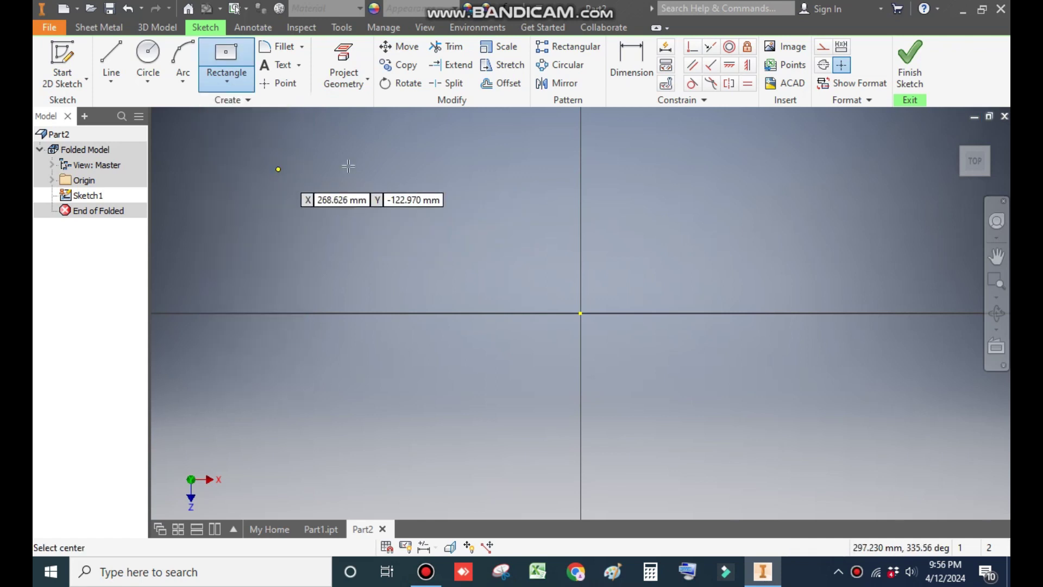
pyautogui.click(581, 313)
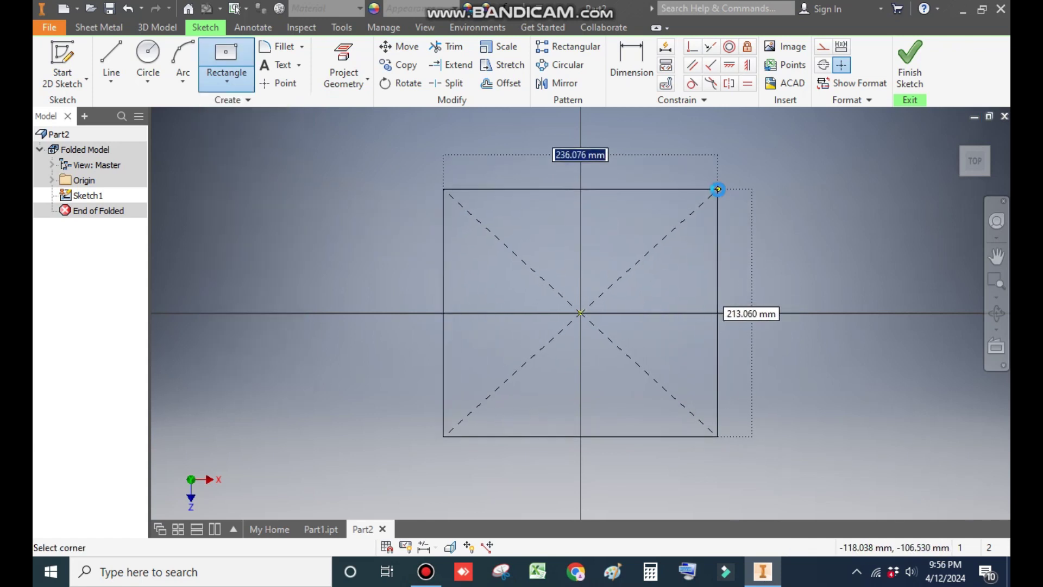
pyautogui.click(718, 189)
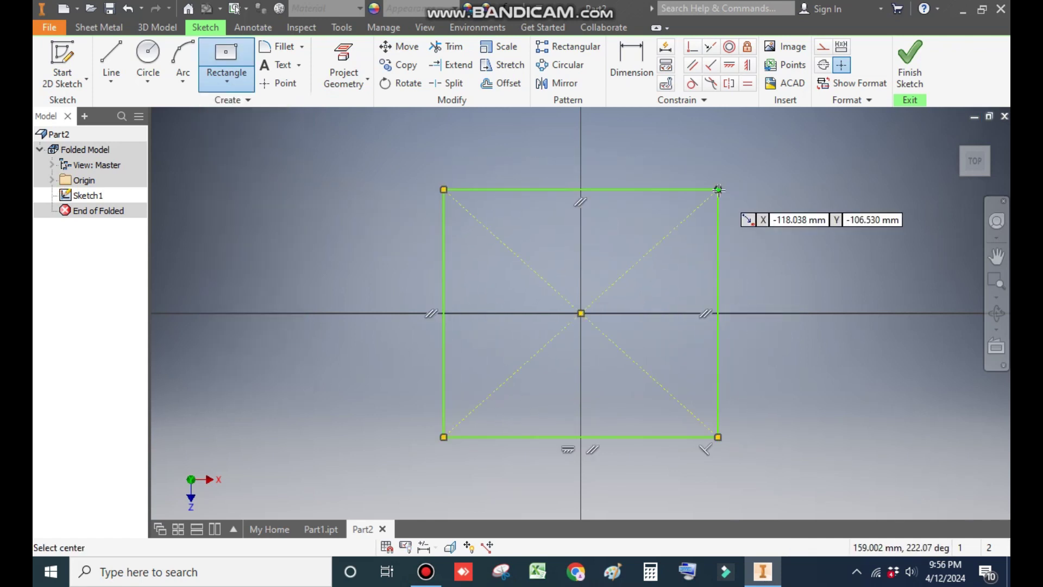
# - Dimension the square's width and height to 130 mm each and finish the sketch
pyautogui.click(624, 55)
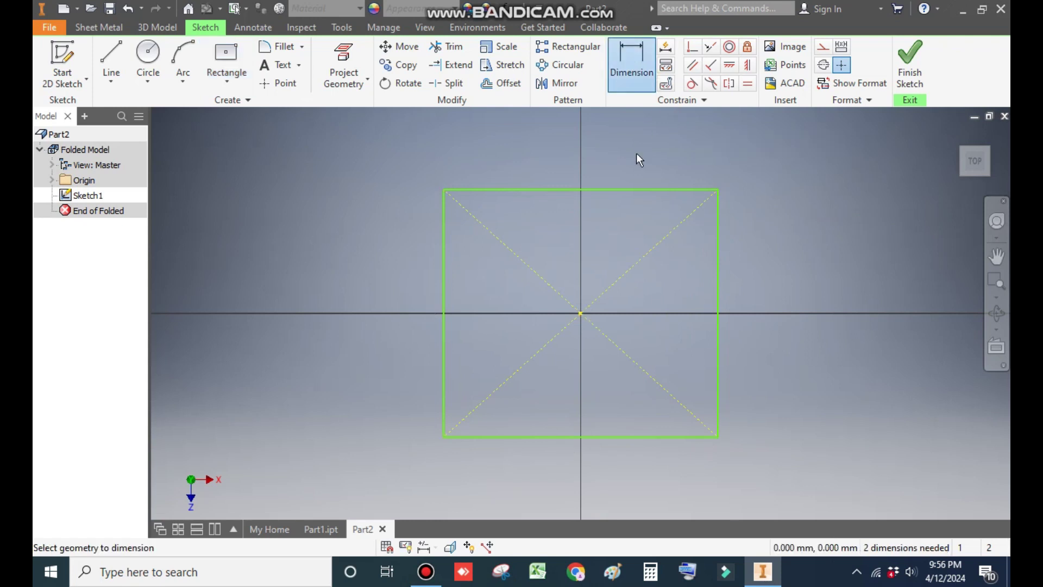
pyautogui.click(617, 189)
pyautogui.click(608, 145)
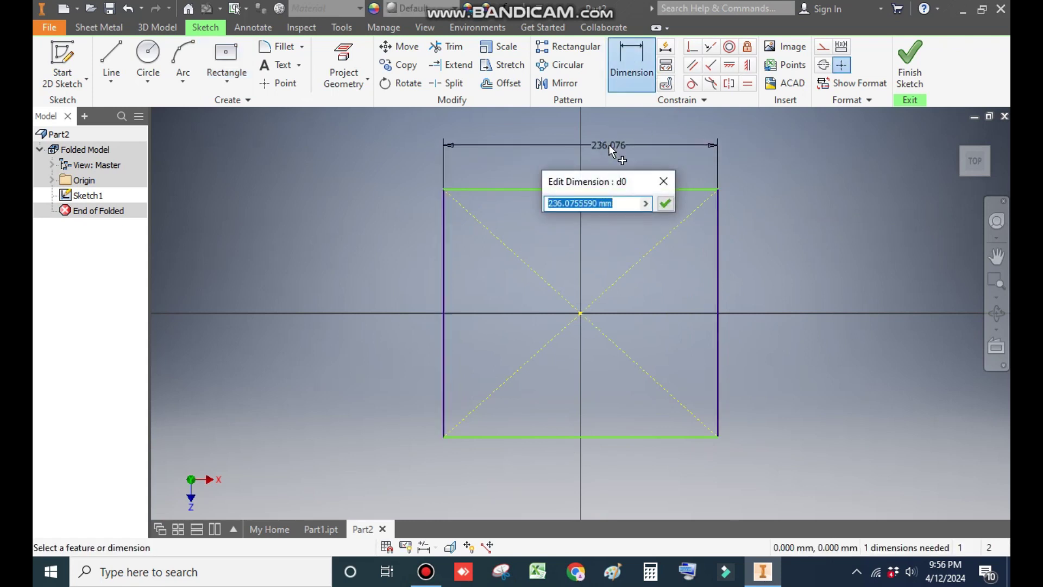
pyautogui.write('130')
pyautogui.press('Return')
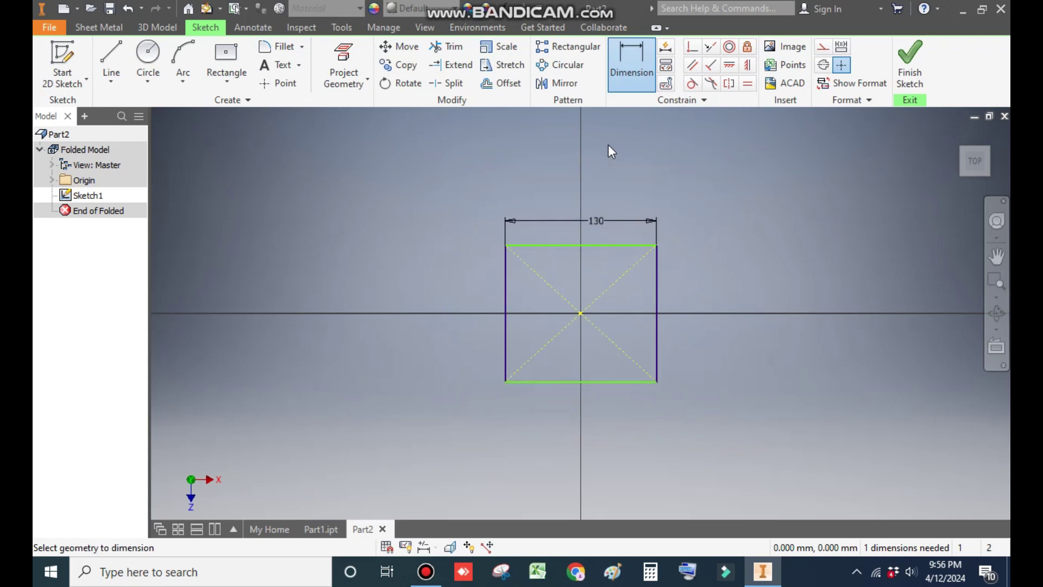
pyautogui.click(505, 292)
pyautogui.click(458, 293)
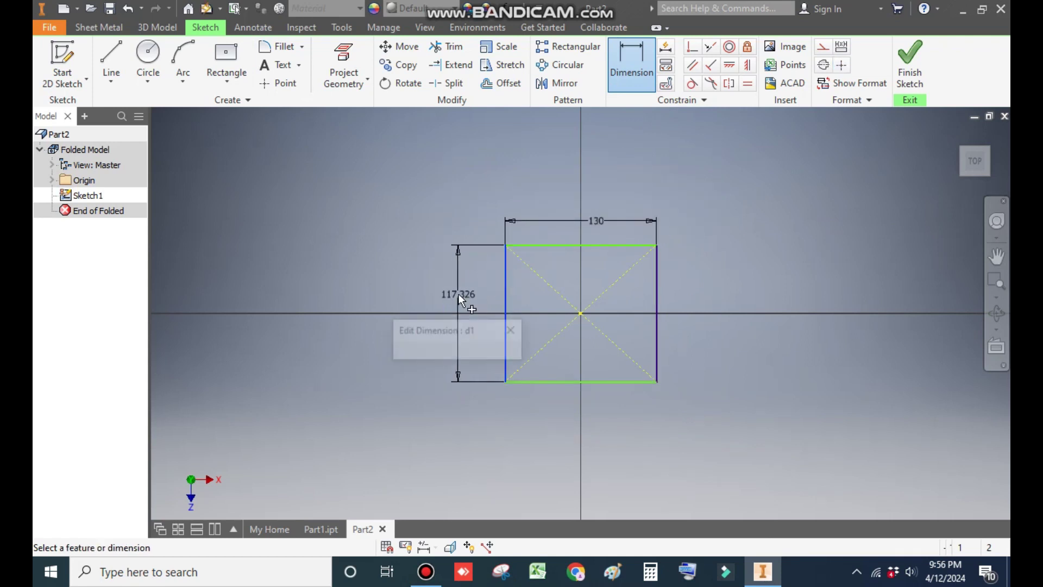
pyautogui.write('130')
pyautogui.press('Return')
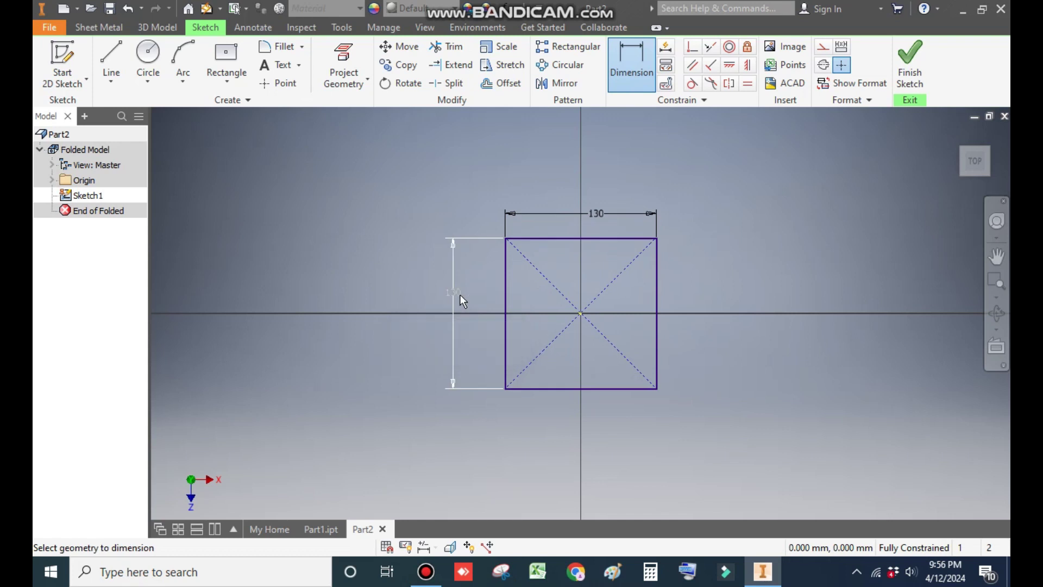
pyautogui.click(911, 64)
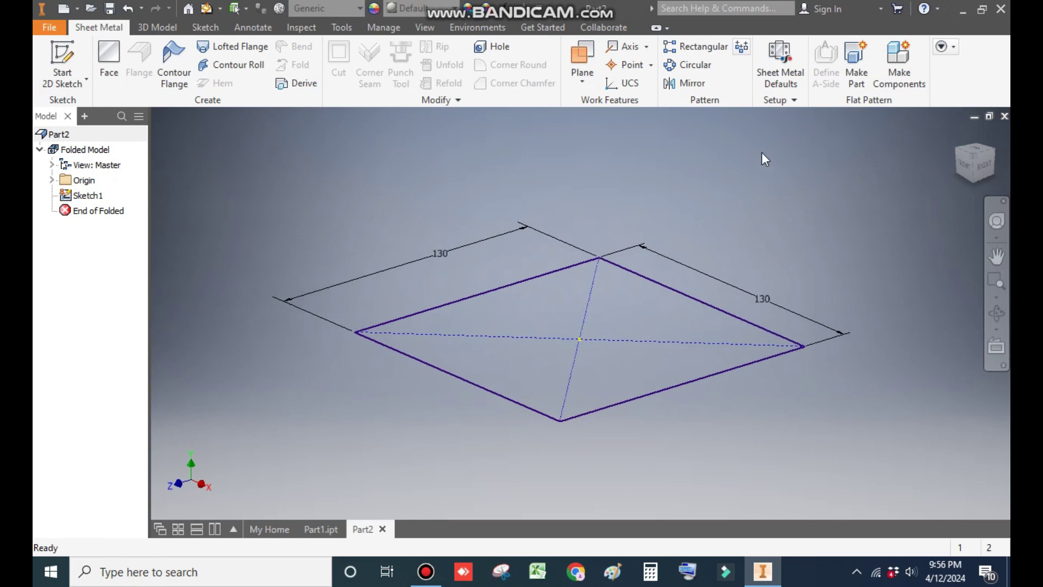
# - In Sheet Metal Defaults, turn off Use Thickness from Rule and set thickness to 2 mm
pyautogui.click(781, 64)
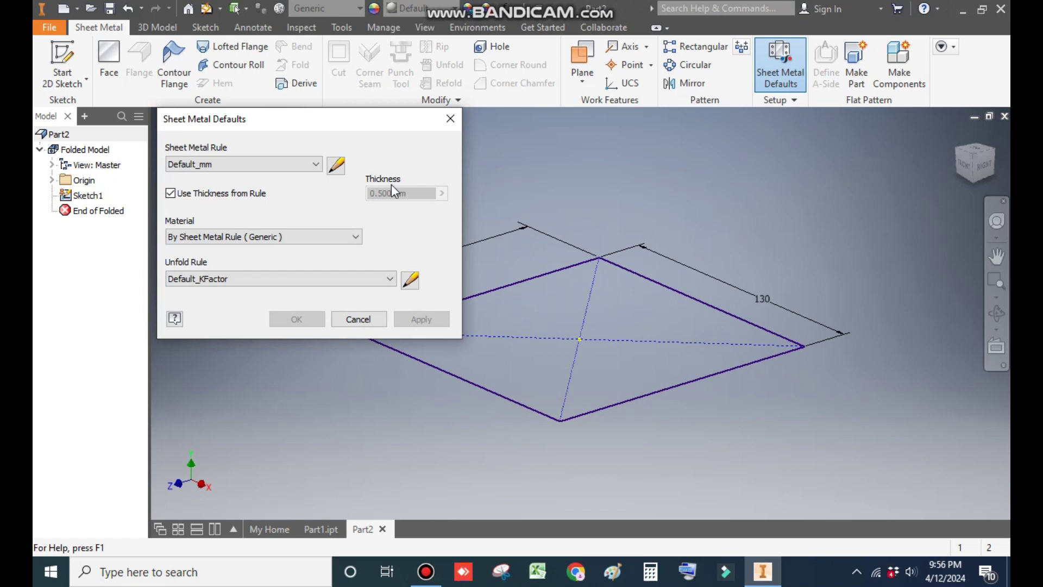
pyautogui.click(171, 194)
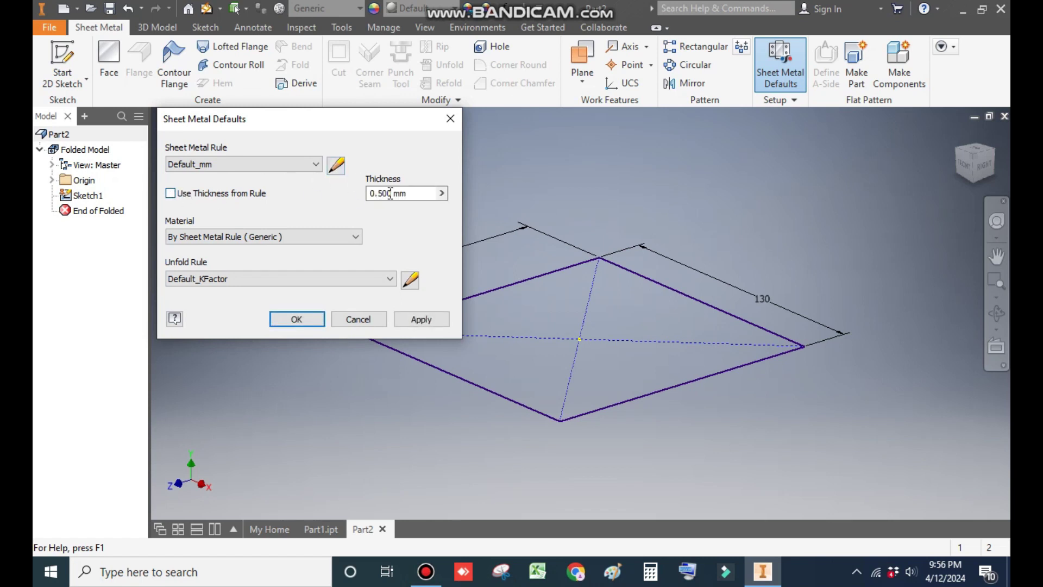
pyautogui.moveTo(392, 194); pyautogui.dragTo(364, 203)
pyautogui.write('2')
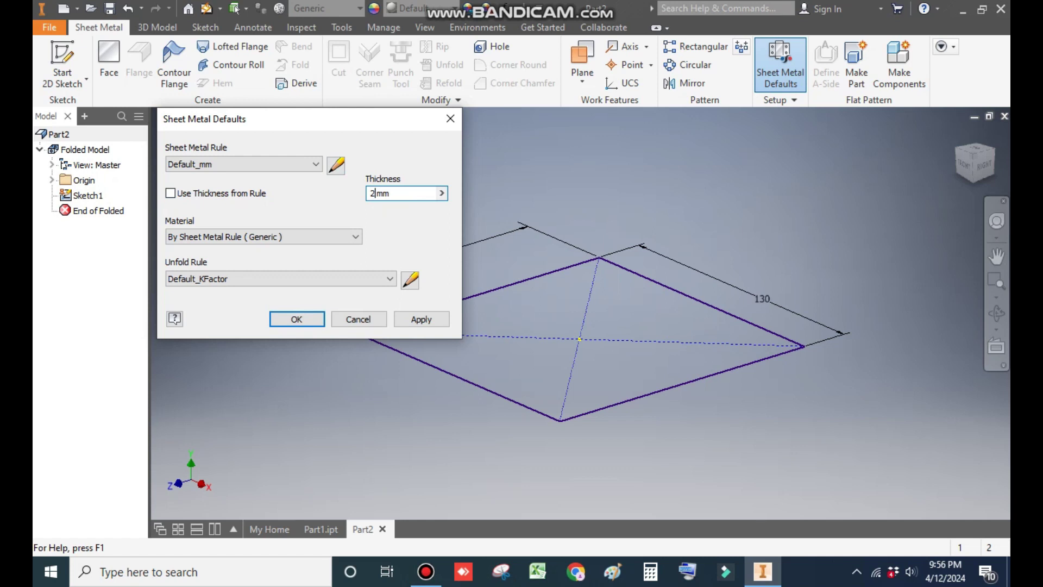
pyautogui.click(424, 321)
pyautogui.click(449, 121)
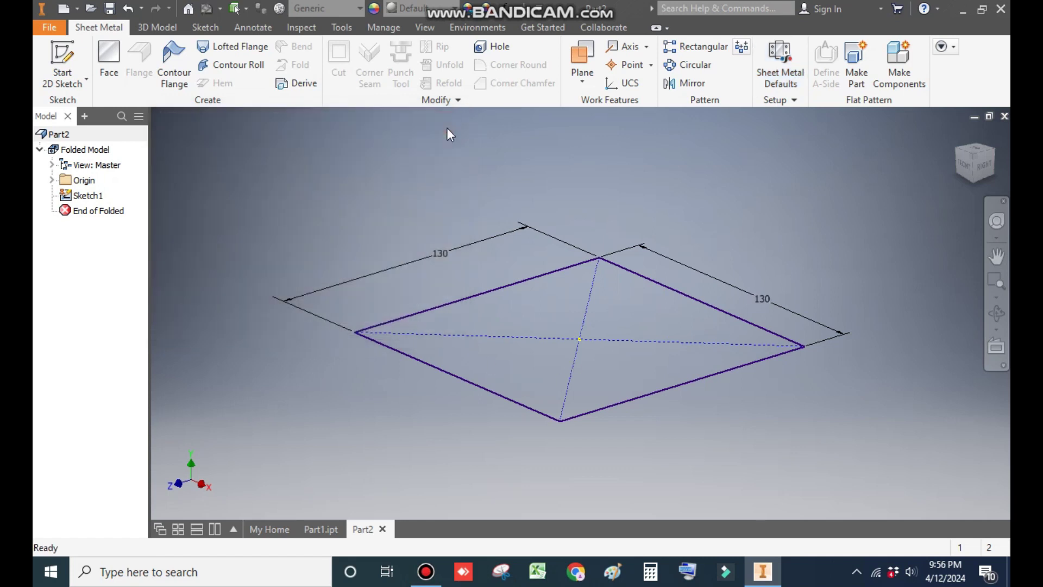
# - Create a sheet metal Face from the 130 mm square profile
pyautogui.click(114, 76)
pyautogui.moveTo(615, 338); pyautogui.dragTo(738, 327, button='middle')
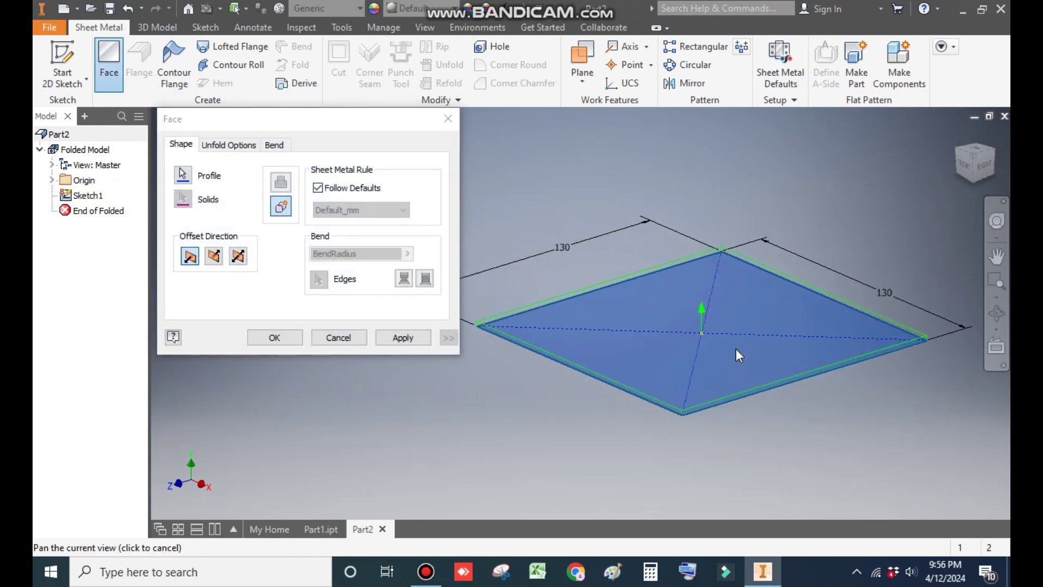
pyautogui.click(273, 338)
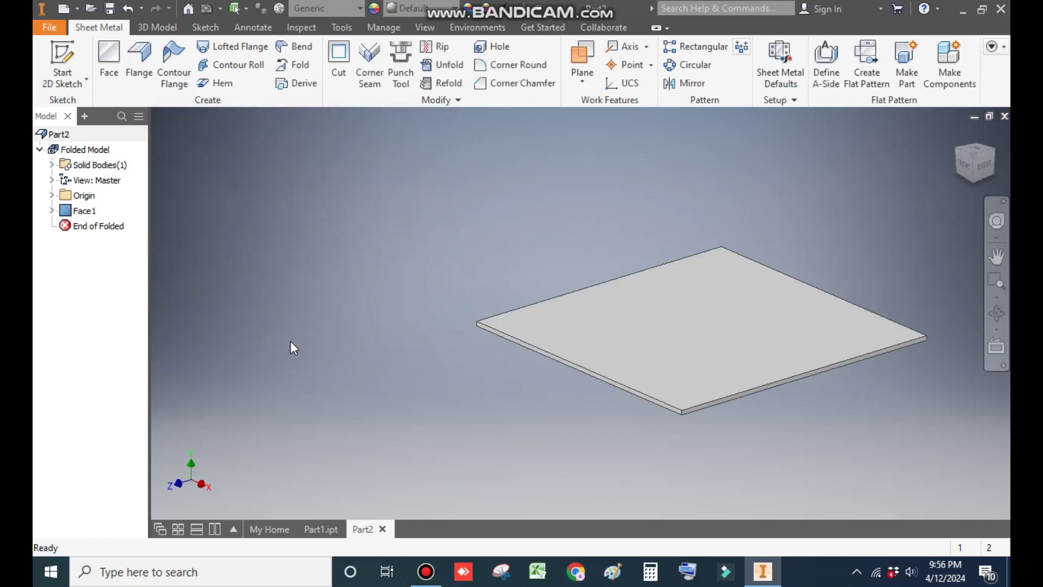
pyautogui.moveTo(862, 221); pyautogui.dragTo(725, 223, button='middle')
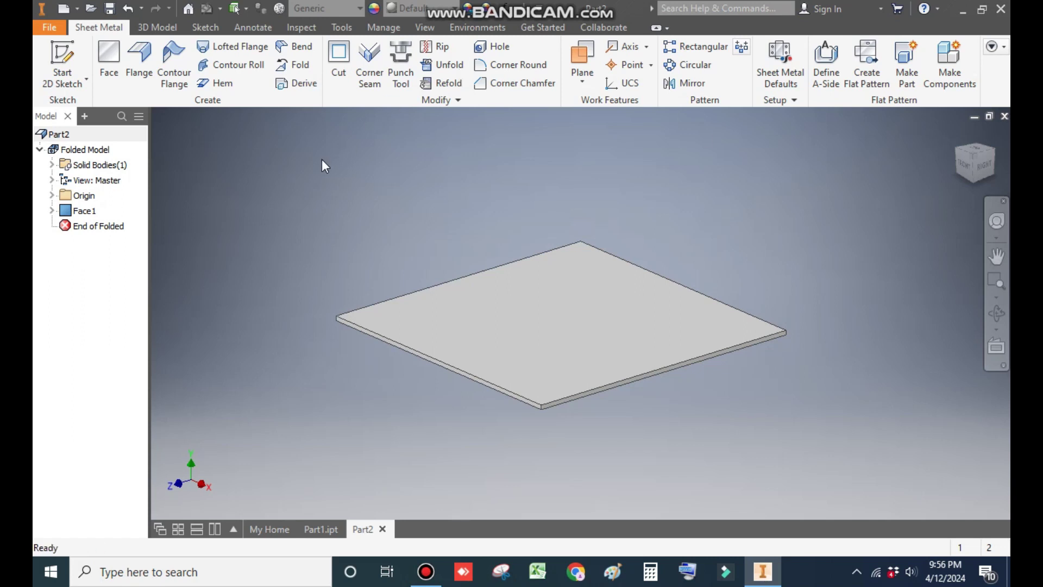
# - Add 130 mm flanges along the plate's front and back edges
pyautogui.click(145, 65)
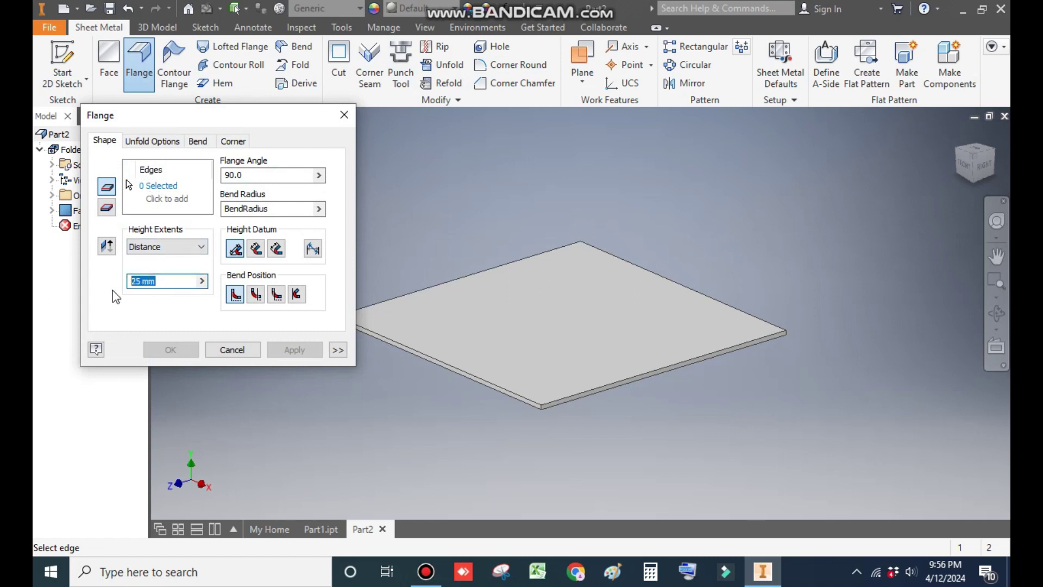
pyautogui.write('130')
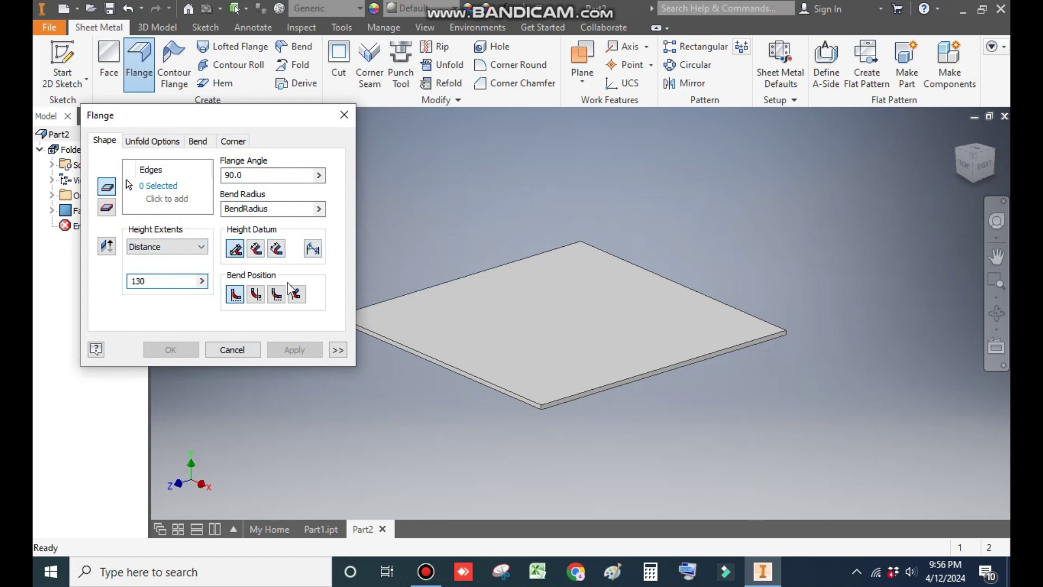
pyautogui.click(160, 185)
pyautogui.click(640, 370)
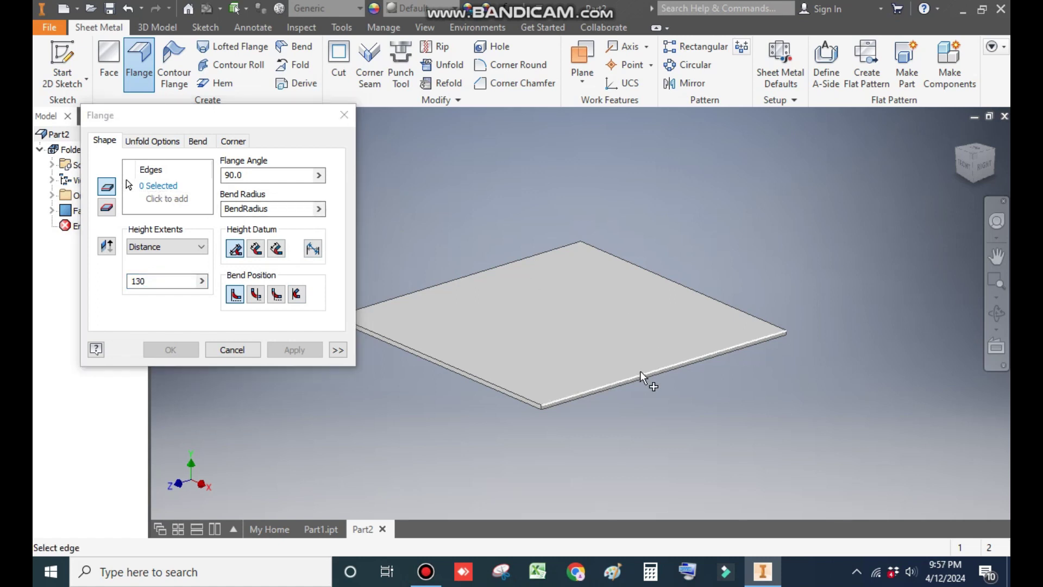
pyautogui.click(438, 285)
pyautogui.moveTo(605, 320); pyautogui.dragTo(639, 378, button='middle')
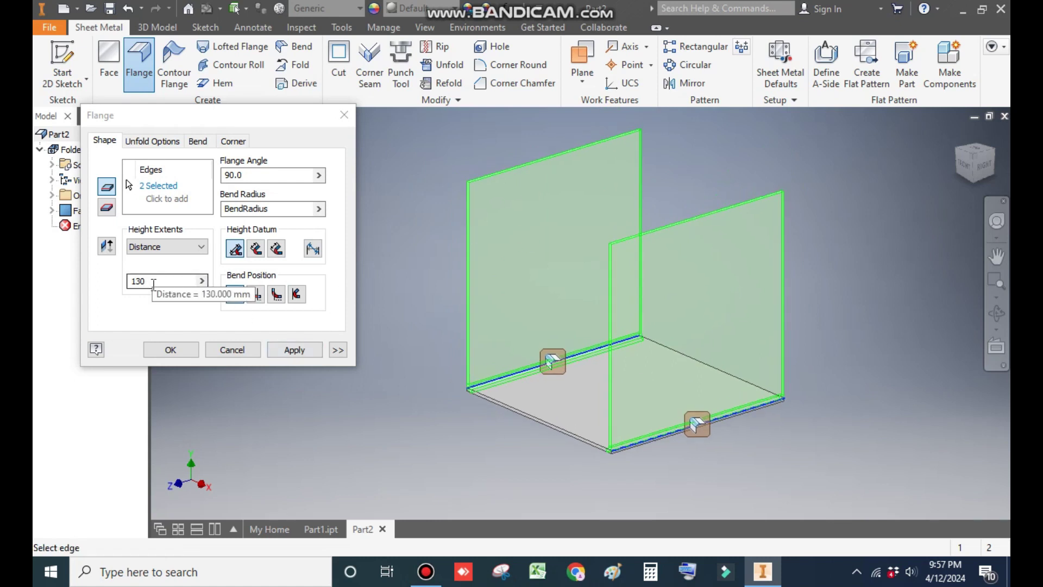
pyautogui.click(287, 350)
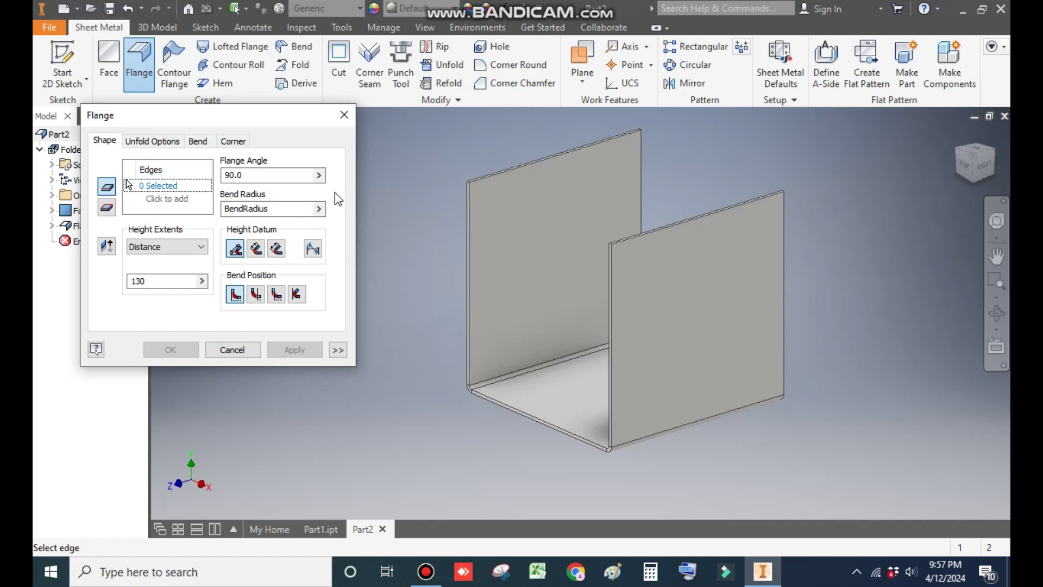
# - Add 64 mm flanges on both wall top edges so they meet over the box
pyautogui.scroll(-3, 480, 162)
pyautogui.click(496, 188)
pyautogui.scroll(3, 508, 198)
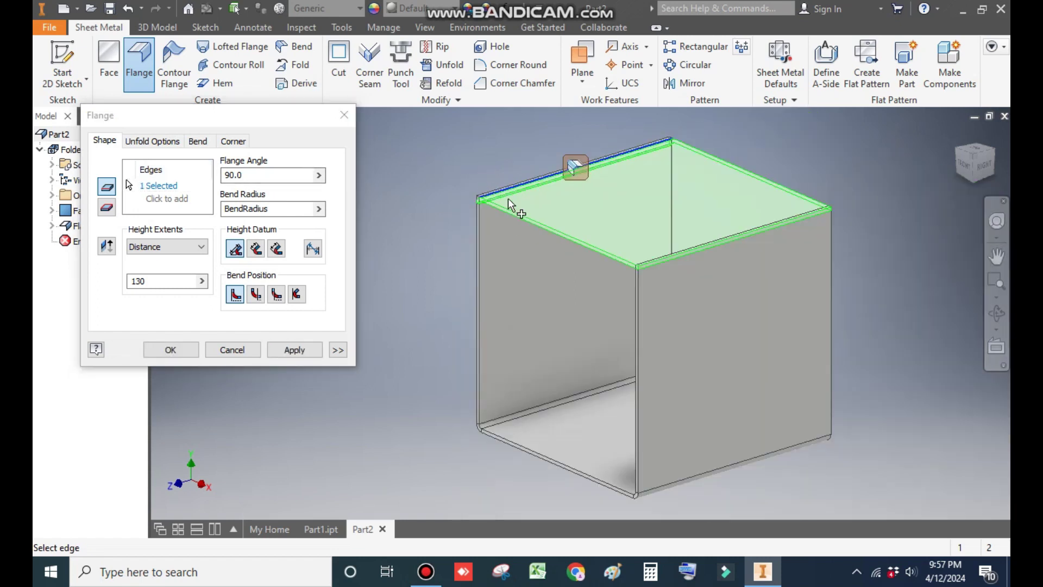
pyautogui.scroll(-5, 617, 237)
pyautogui.click(633, 266)
pyautogui.scroll(3, 625, 272)
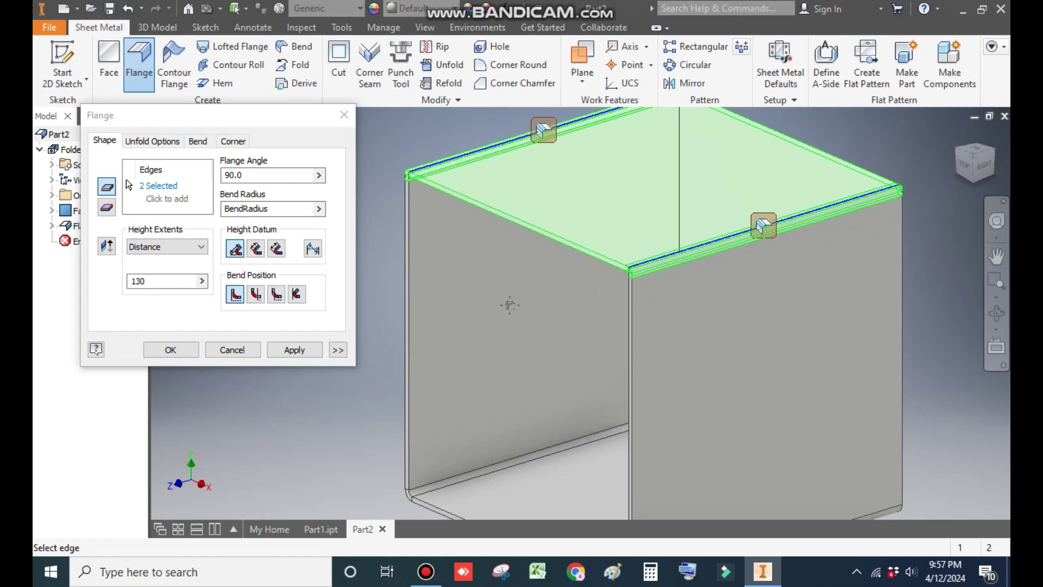
pyautogui.doubleClick(131, 281)
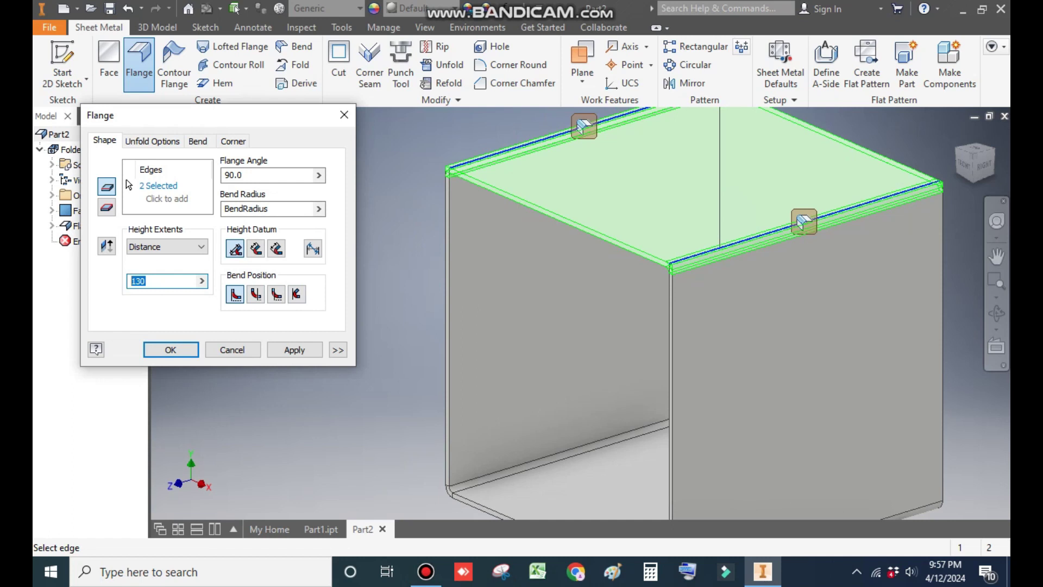
pyautogui.write('64')
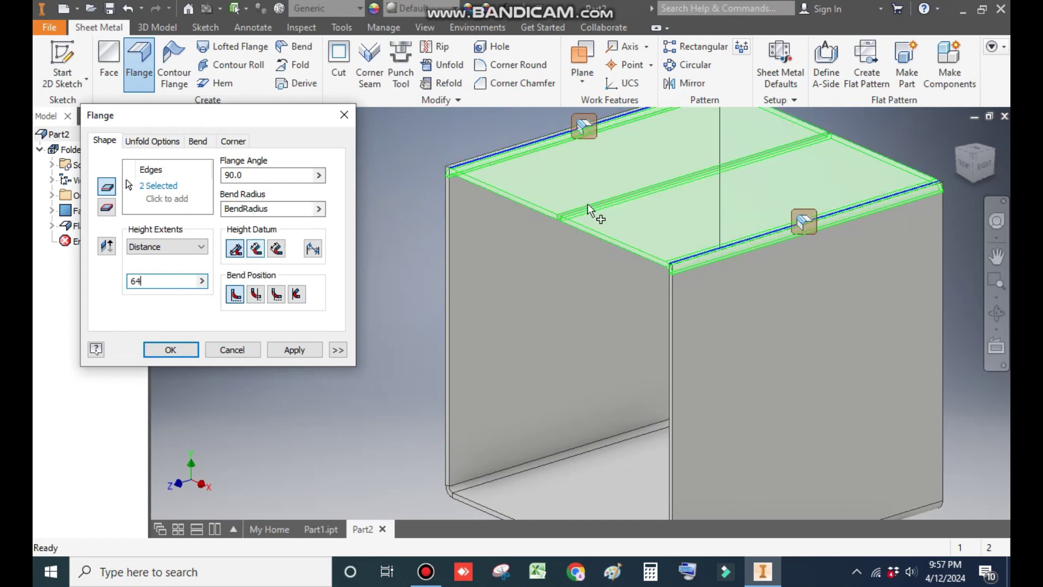
pyautogui.moveTo(914, 246); pyautogui.dragTo(922, 239, button='middle')
pyautogui.press('F5')
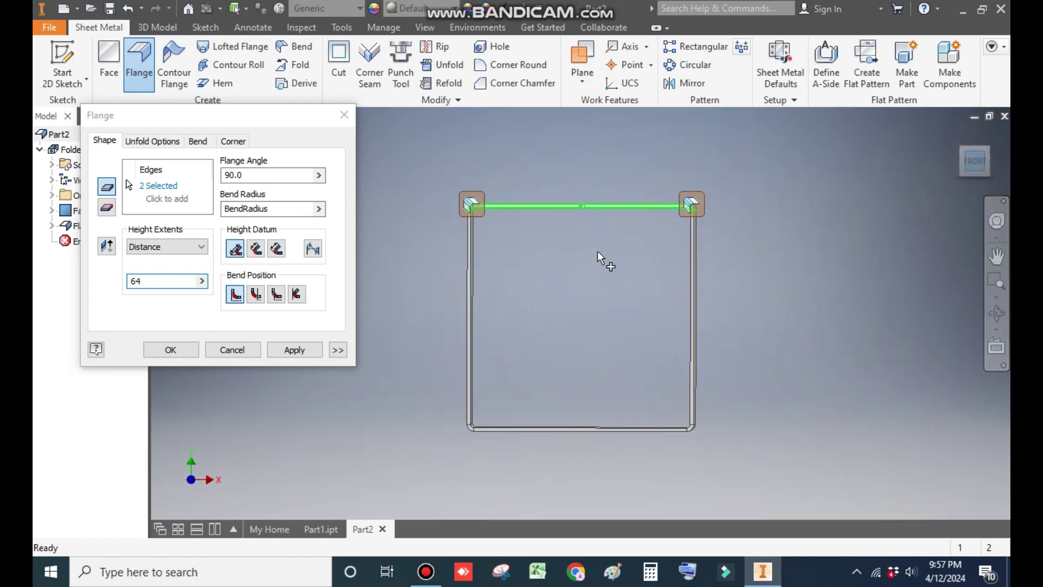
pyautogui.scroll(5, 585, 212)
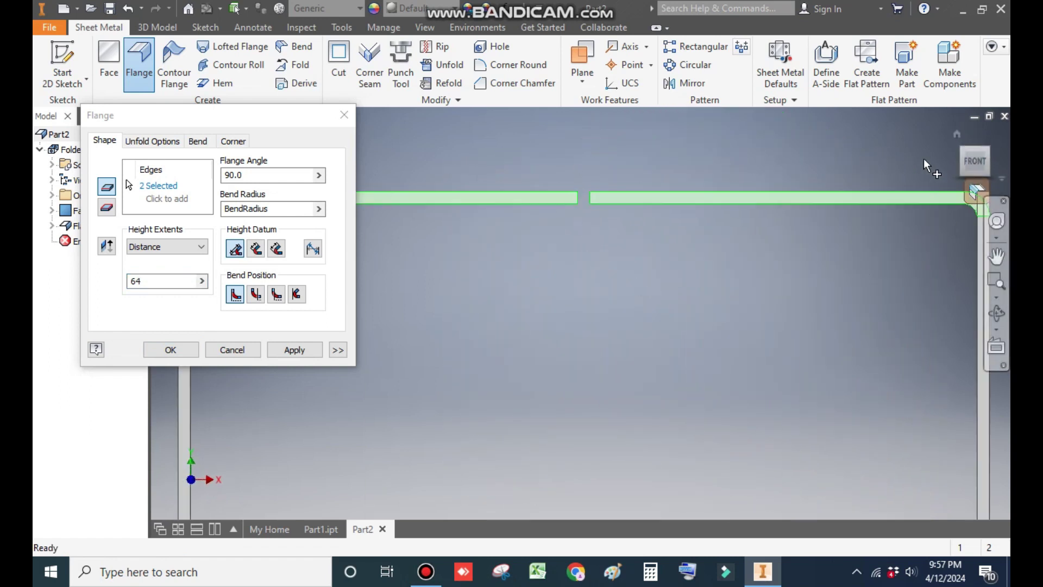
pyautogui.click(959, 134)
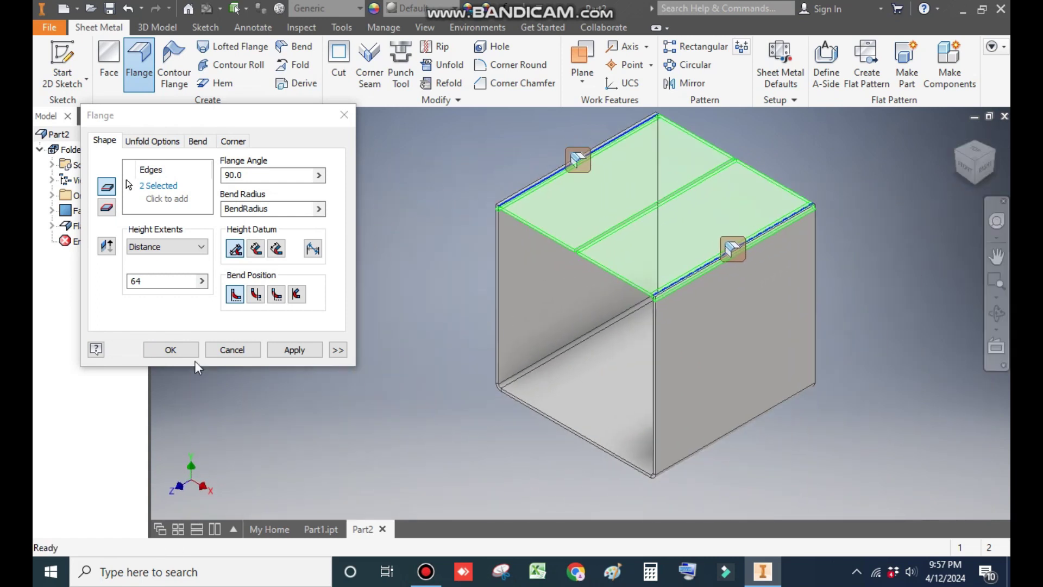
pyautogui.click(163, 359)
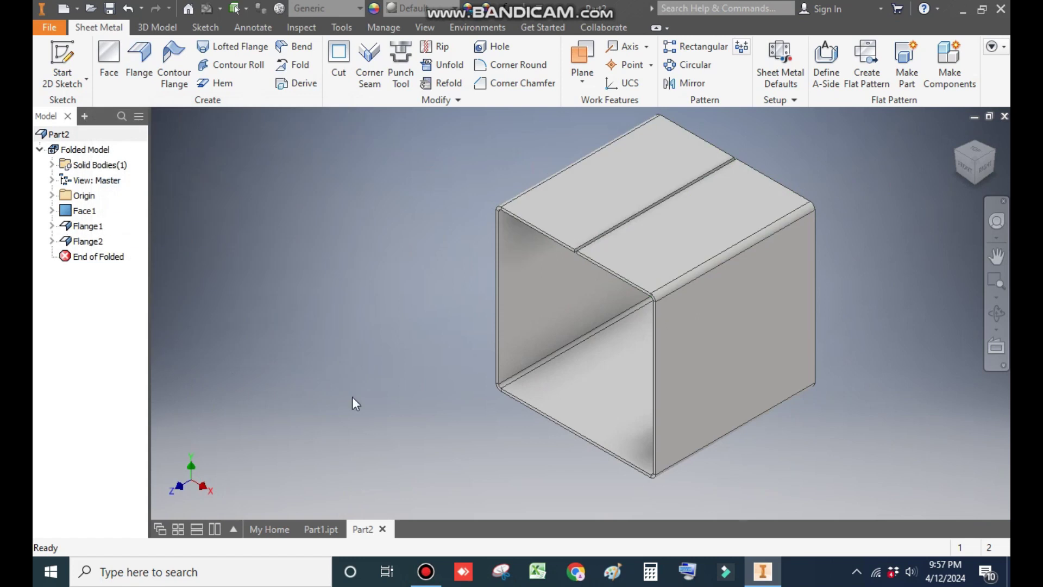
# - Check the finished blue bracket for reference, then select the box's top face
pyautogui.click(321, 527)
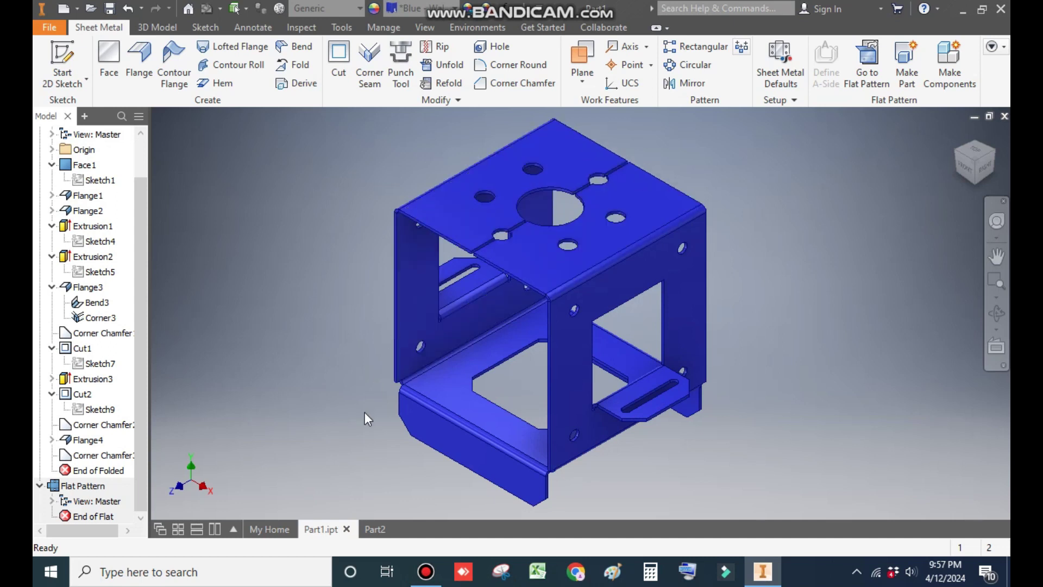
pyautogui.click(373, 528)
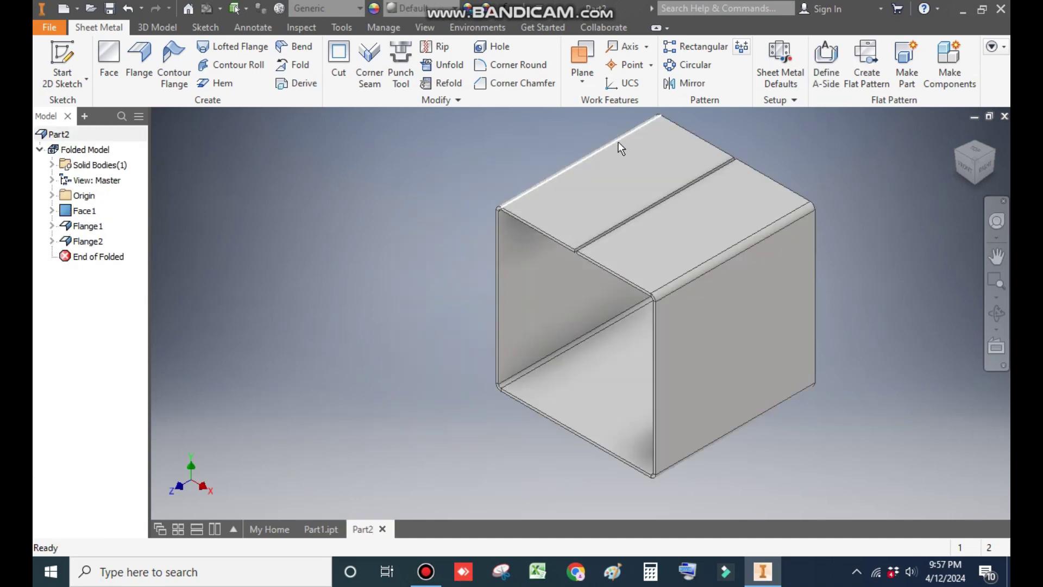
pyautogui.click(640, 174)
# - Start a sketch on the top face and draw two concentric circles on its centre line
pyautogui.click(747, 161)
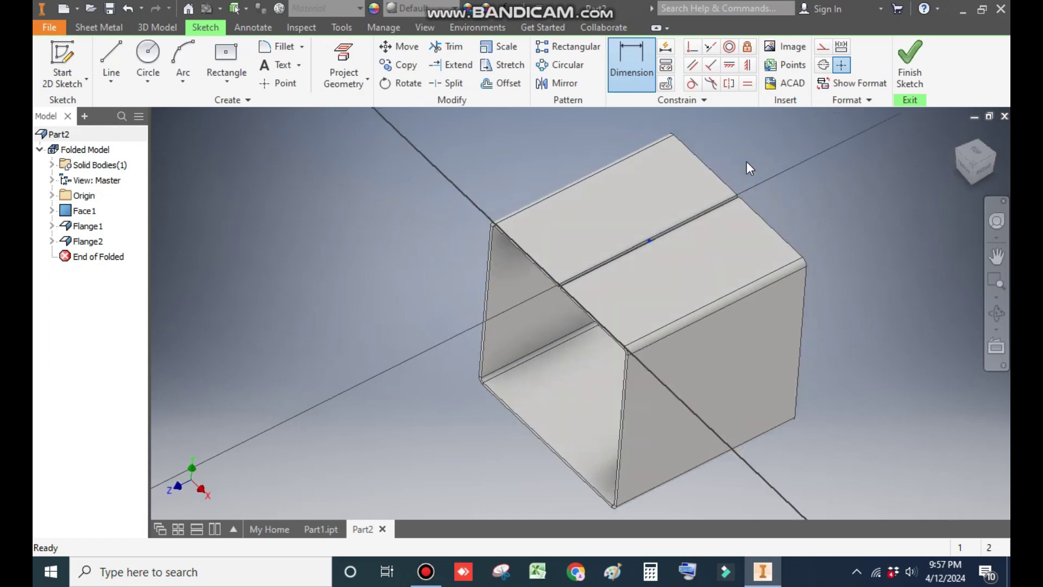
pyautogui.click(992, 131)
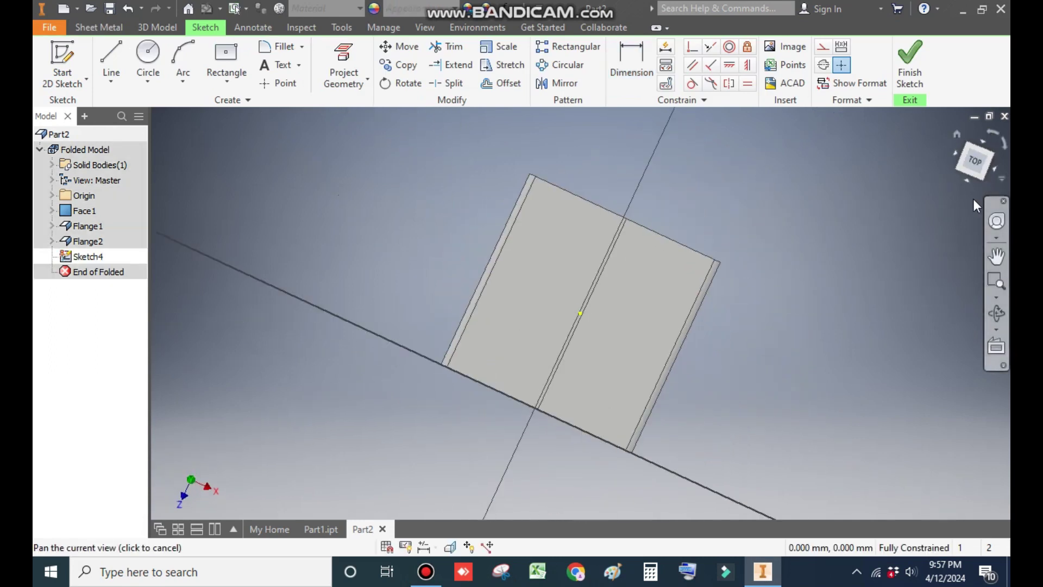
pyautogui.click(147, 56)
pyautogui.scroll(-2, 566, 315)
pyautogui.scroll(-3, 566, 315)
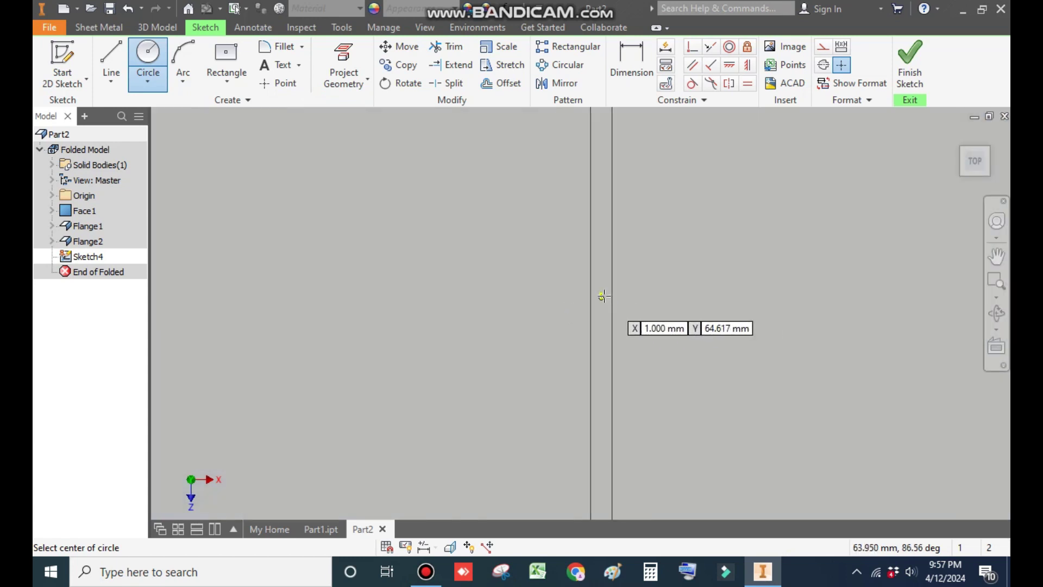
pyautogui.click(601, 294)
pyautogui.scroll(5, 568, 277)
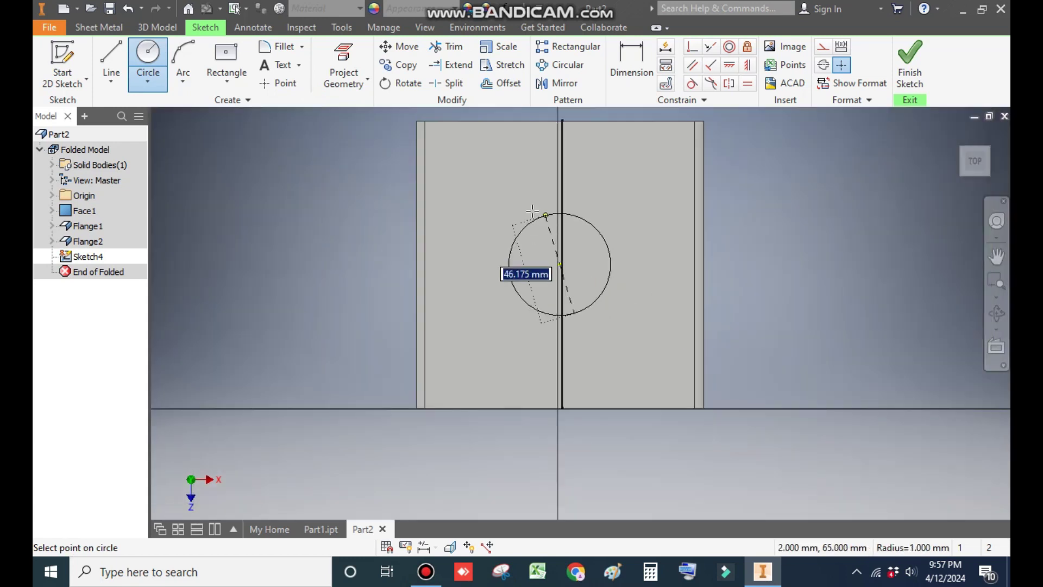
pyautogui.click(600, 315)
pyautogui.scroll(-5, 572, 258)
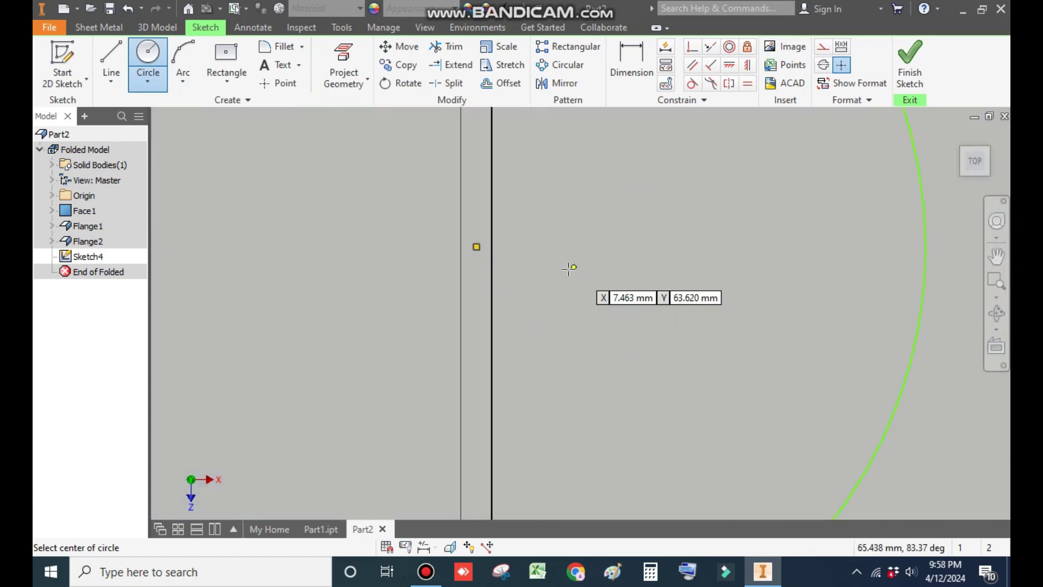
pyautogui.click(477, 247)
pyautogui.scroll(5, 531, 293)
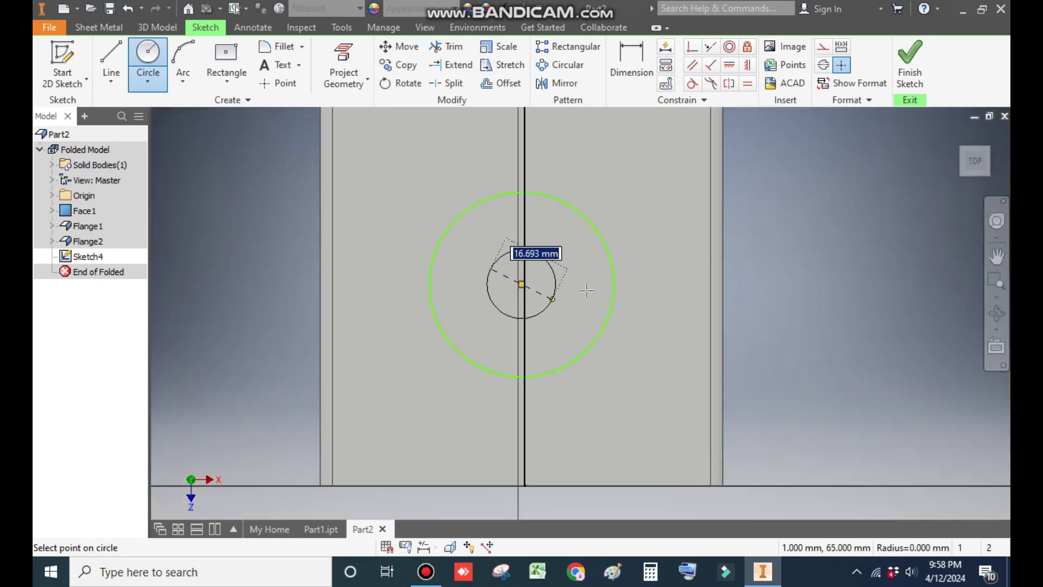
pyautogui.click(626, 195)
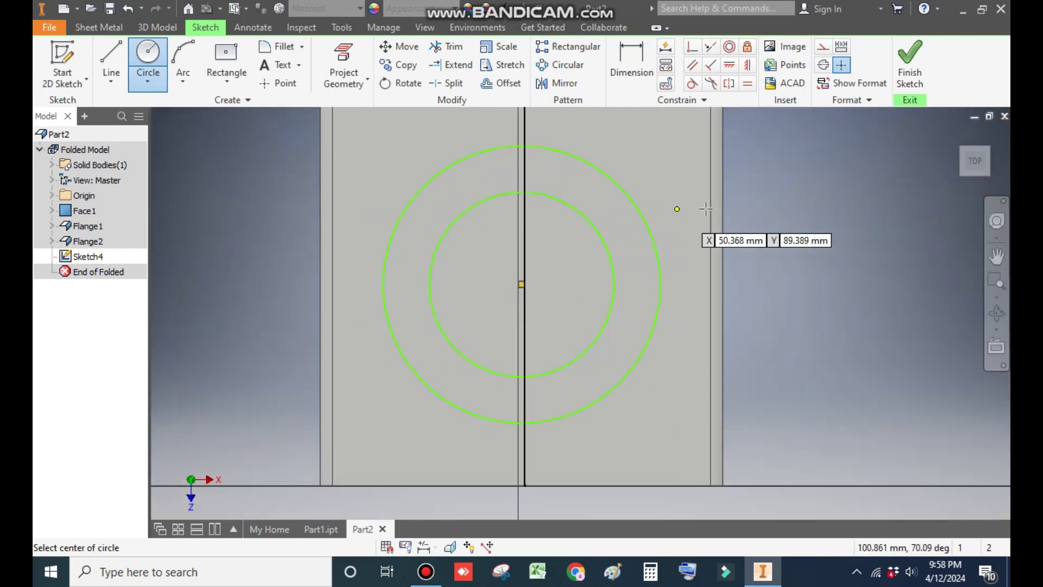
# - Dimension the outer circle to 80 mm and the inner circle to 40 mm diameter
pyautogui.click(631, 60)
pyautogui.click(603, 168)
pyautogui.click(621, 140)
pyautogui.write('80')
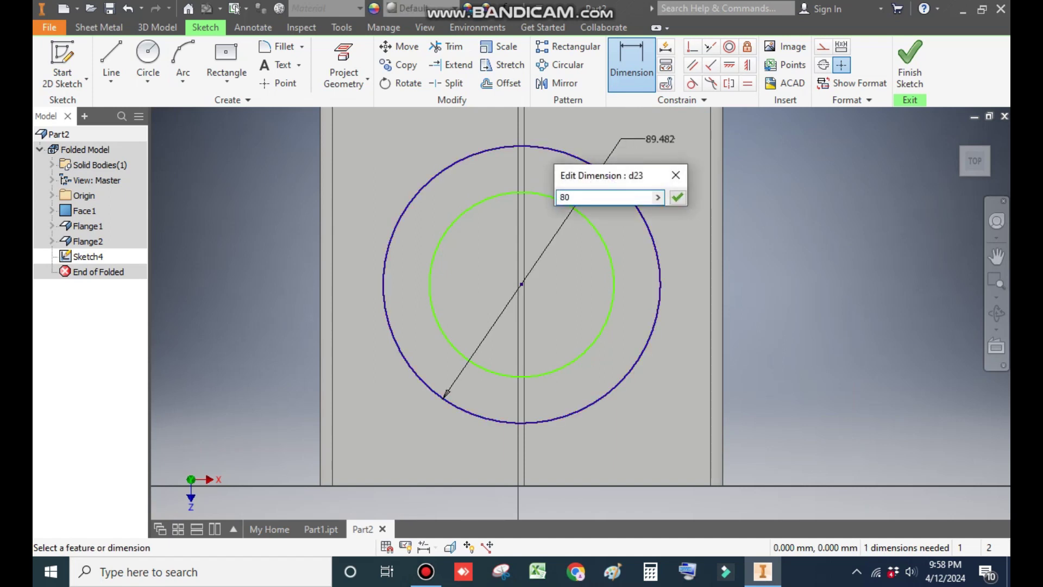
pyautogui.press('Return')
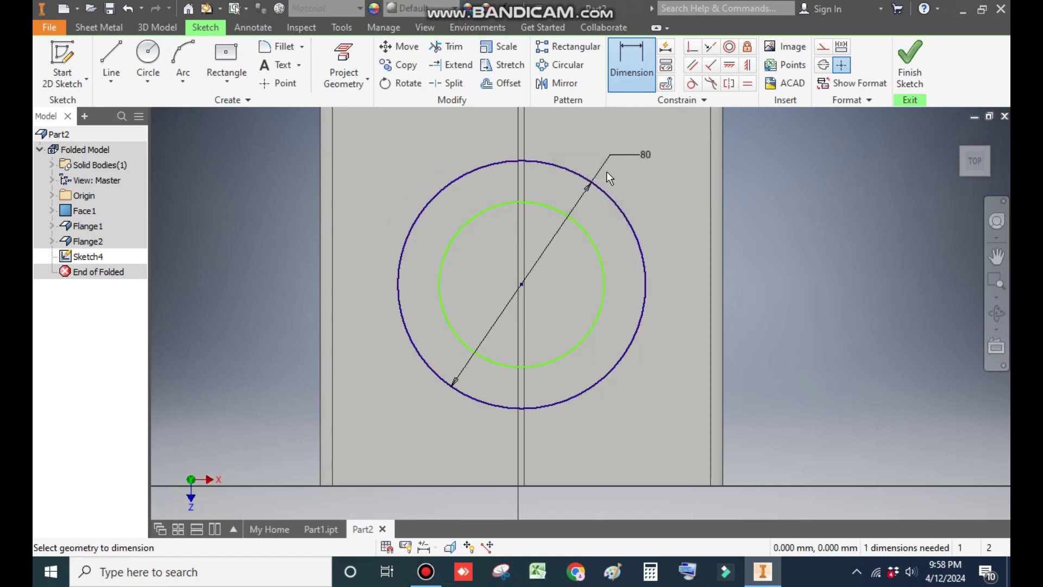
pyautogui.click(550, 206)
pyautogui.click(581, 131)
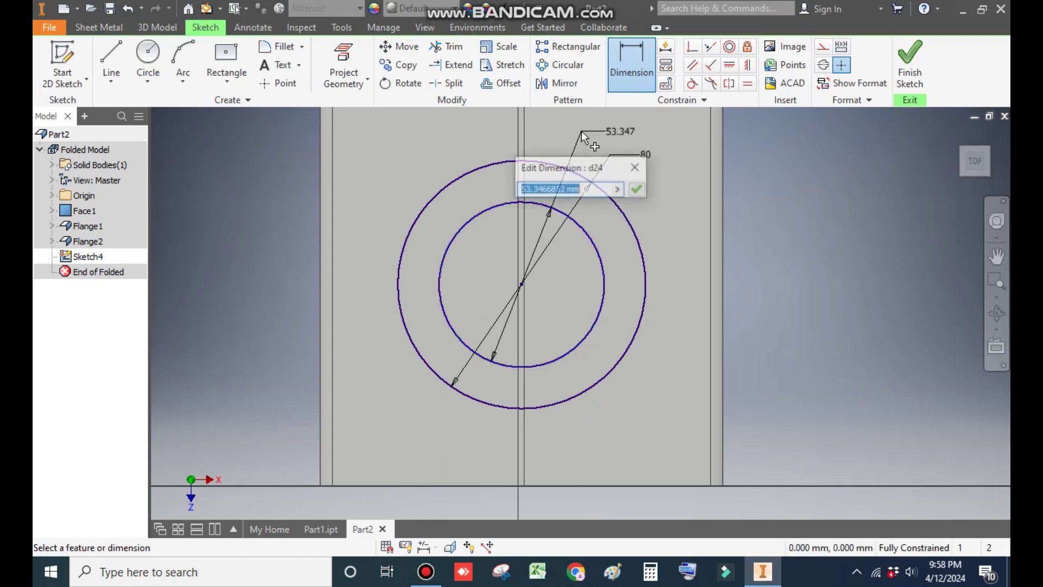
pyautogui.write('4')
pyautogui.press('Return')
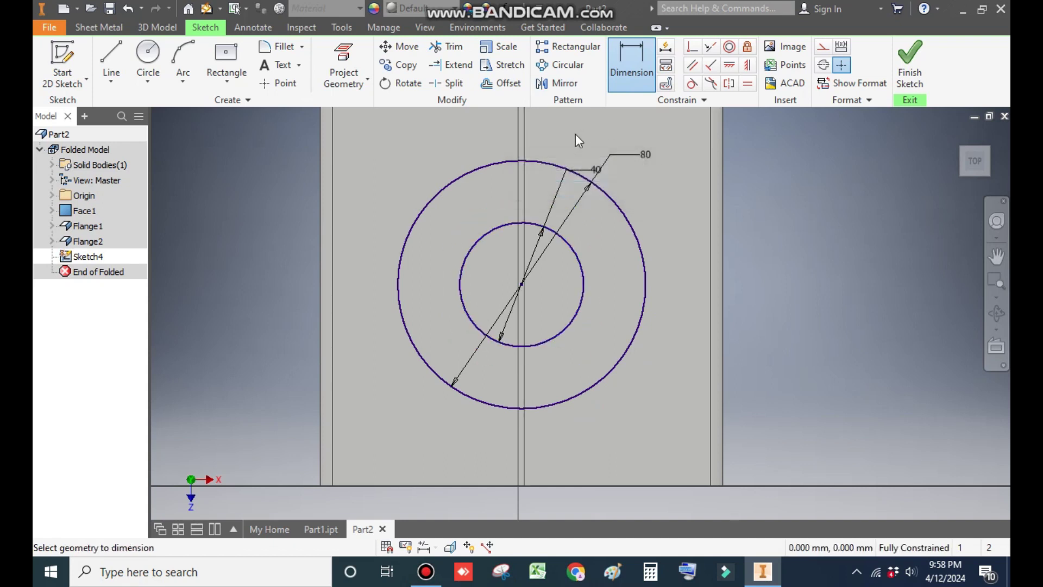
pyautogui.click(156, 58)
pyautogui.scroll(5, 534, 149)
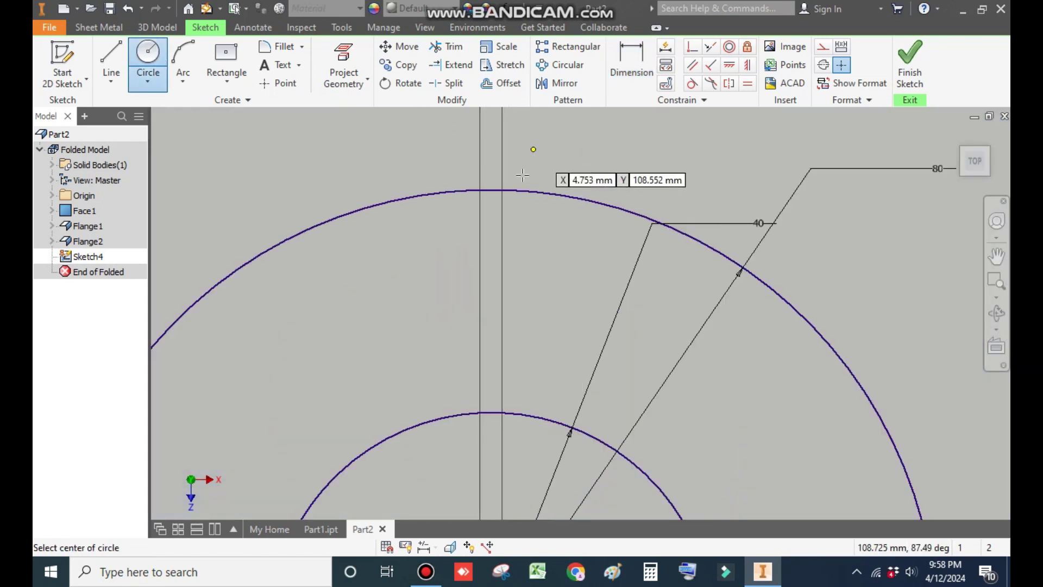
# - Add a 12 mm circle on top of the 80 mm circle, symmetric about the centre
pyautogui.click(490, 191)
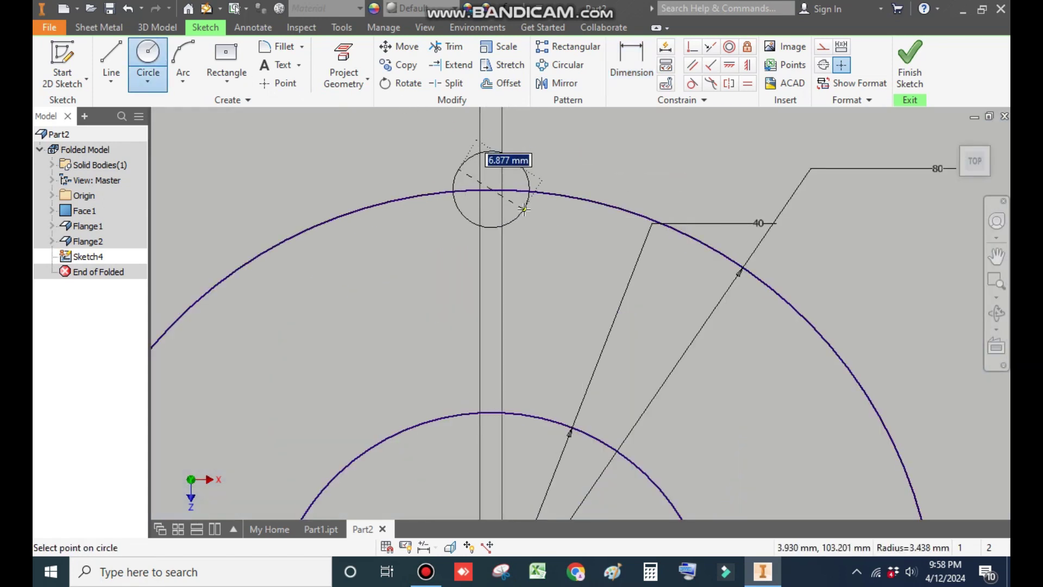
pyautogui.write('12')
pyautogui.press('Return')
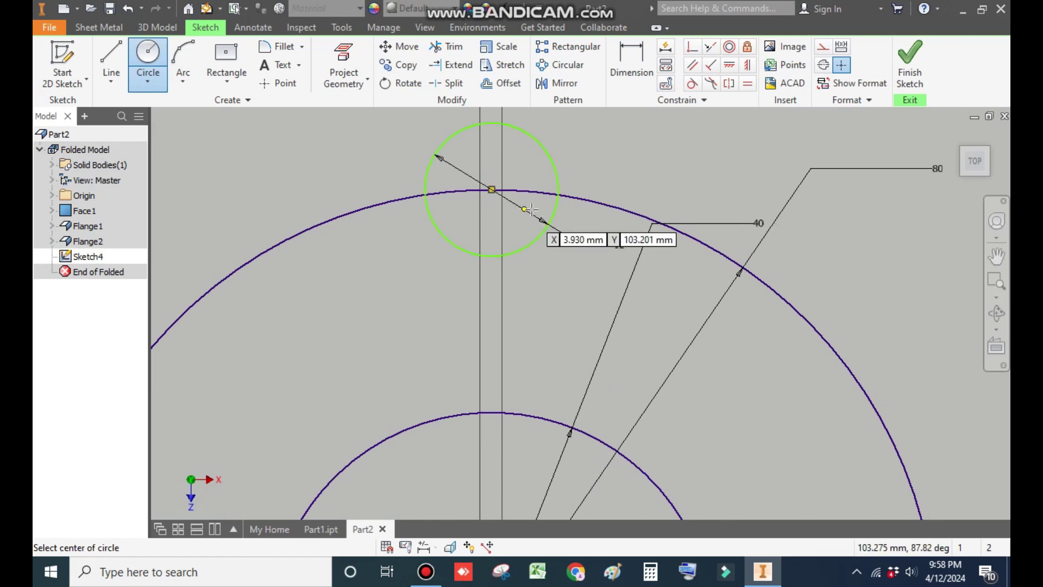
pyautogui.scroll(-4, 641, 153)
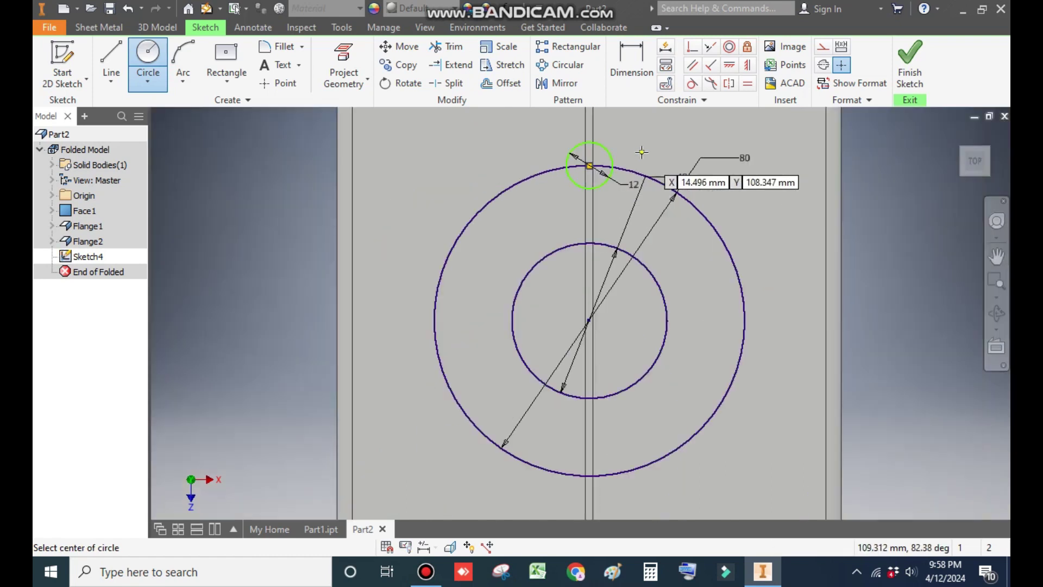
pyautogui.click(748, 66)
pyautogui.click(589, 164)
pyautogui.click(588, 320)
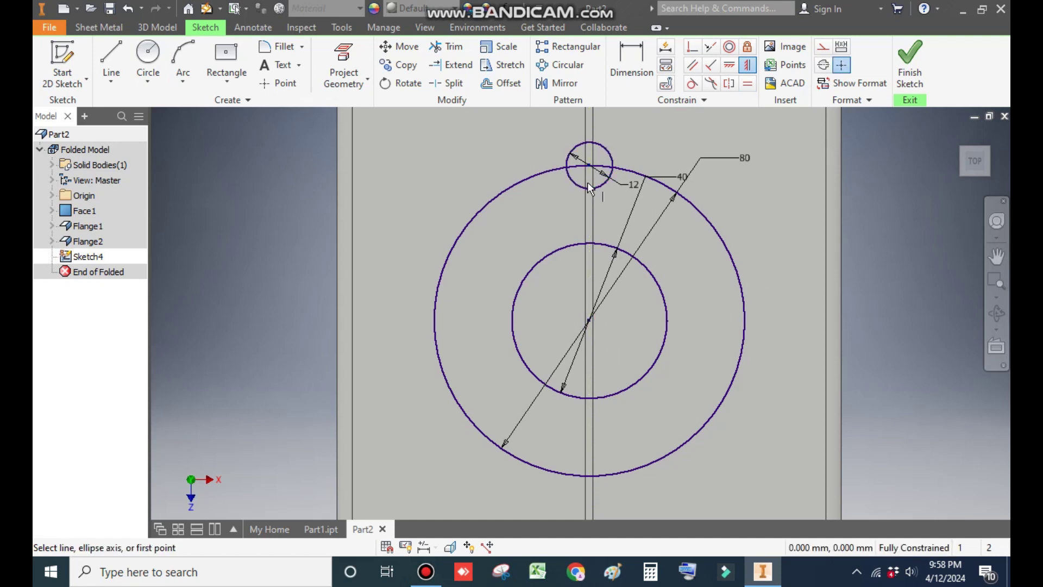
# - Convert the 80 mm outer circle into dashed construction geometry
pyautogui.press('Escape')
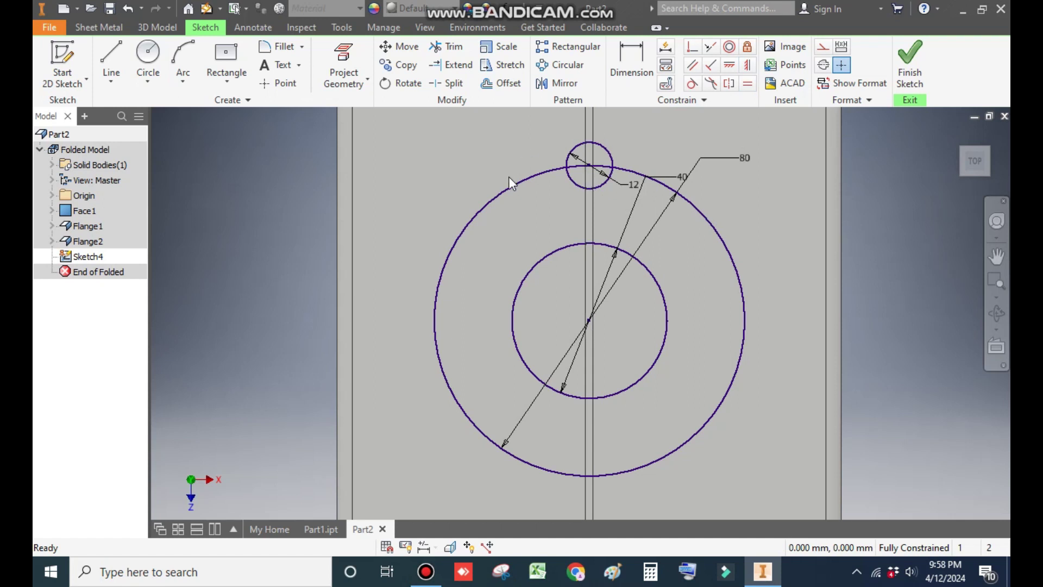
pyautogui.click(505, 193)
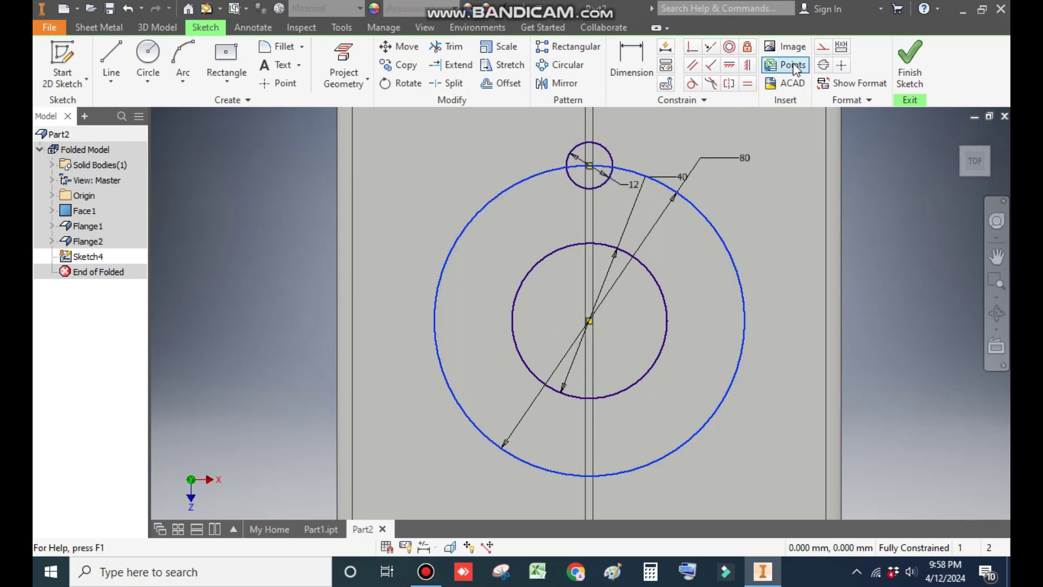
pyautogui.click(823, 48)
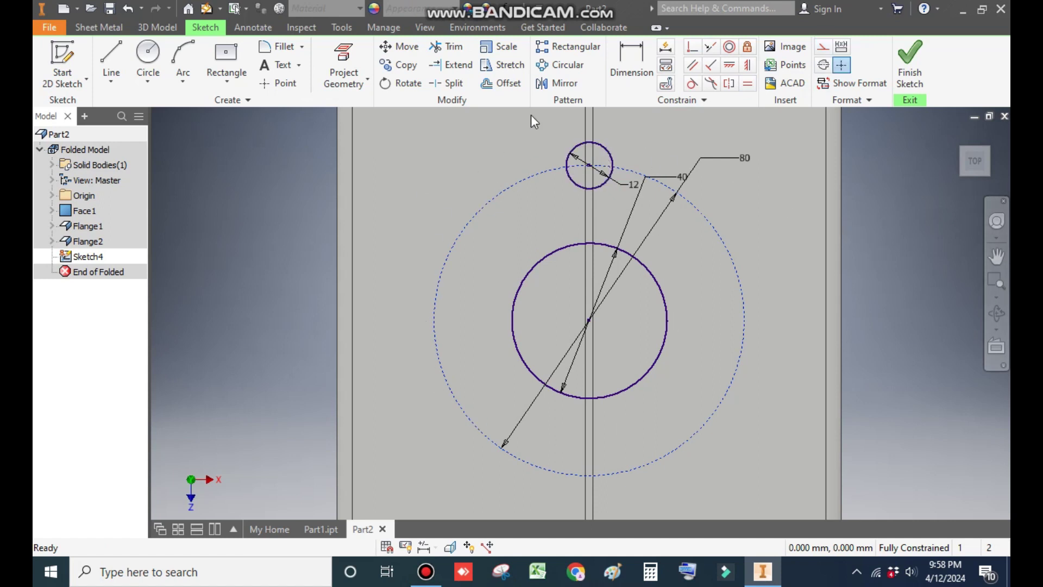
# - Circular-pattern the 12 mm circle six times through 360° around the dashed bolt circle
pyautogui.click(561, 75)
pyautogui.click(585, 142)
pyautogui.click(277, 151)
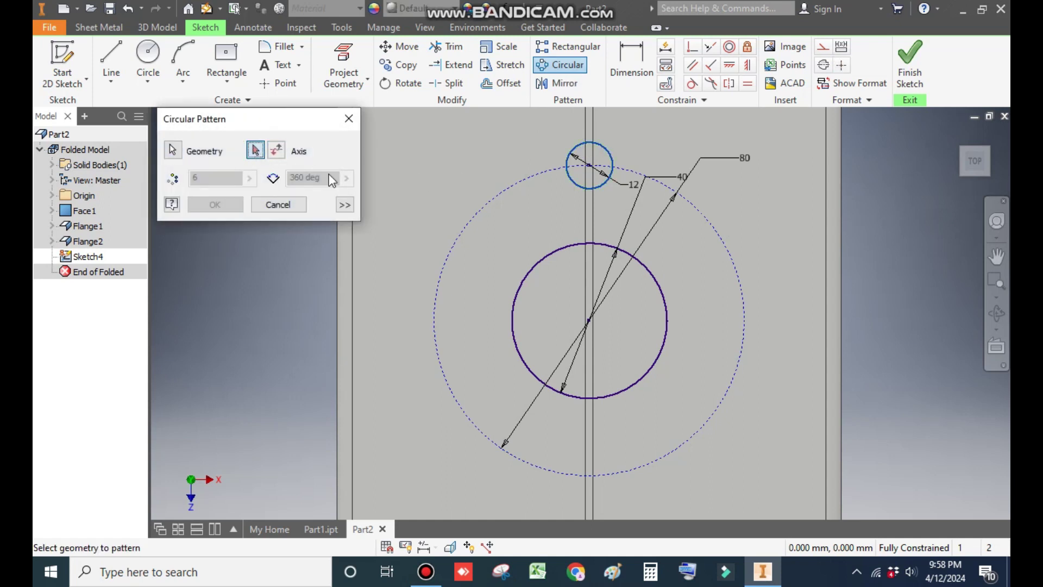
pyautogui.click(490, 206)
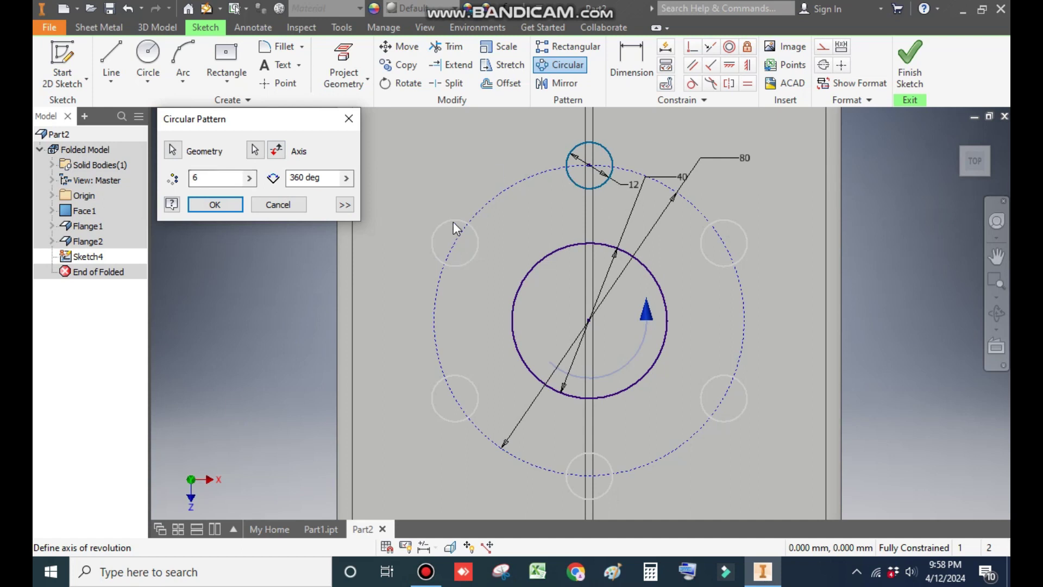
pyautogui.click(218, 205)
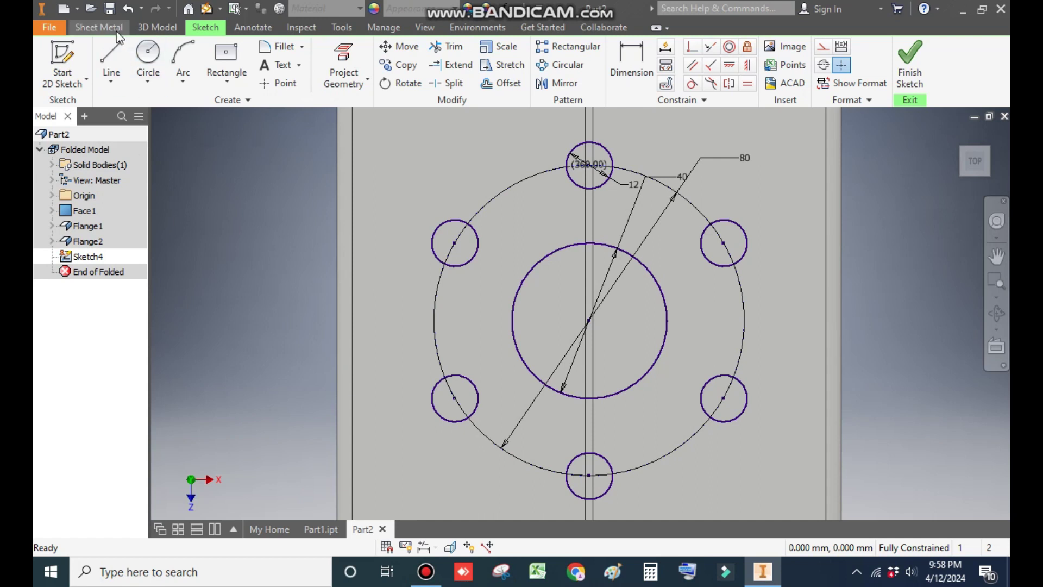
pyautogui.click(101, 27)
# - Cut the six 12 mm bolt holes and the 40 mm centre hole through the top
pyautogui.click(347, 71)
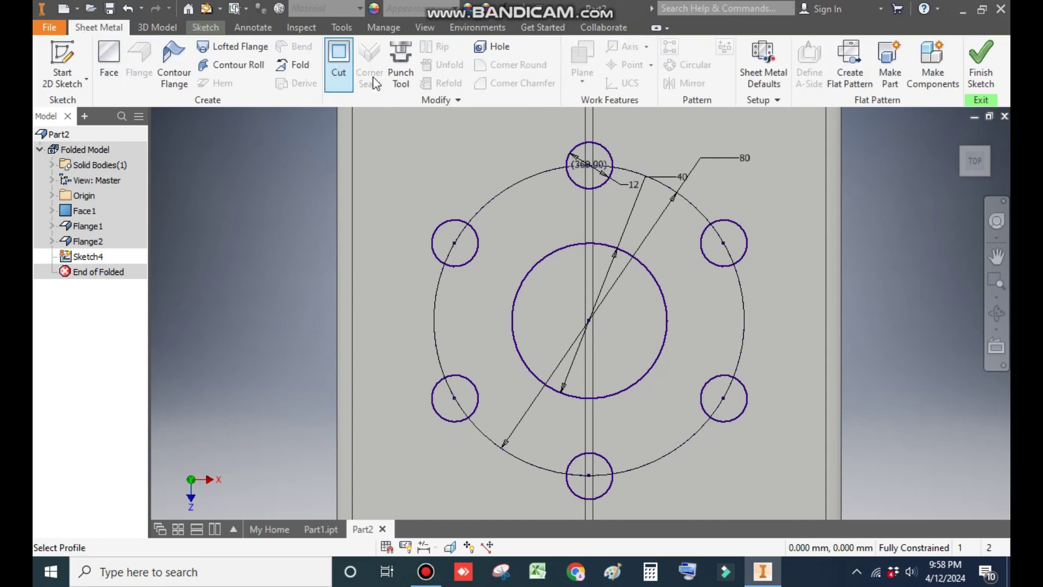
pyautogui.click(458, 382)
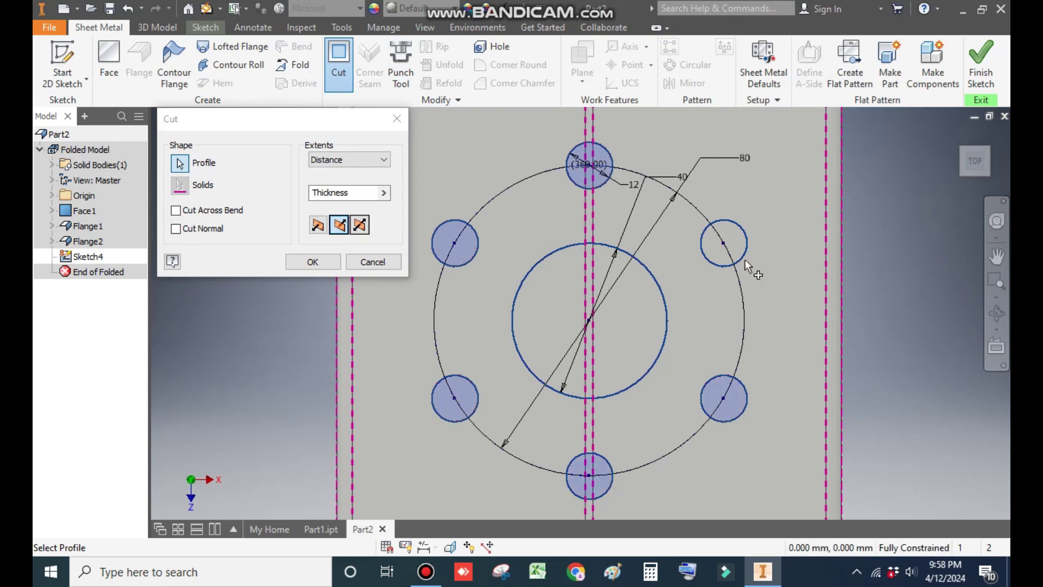
pyautogui.click(578, 298)
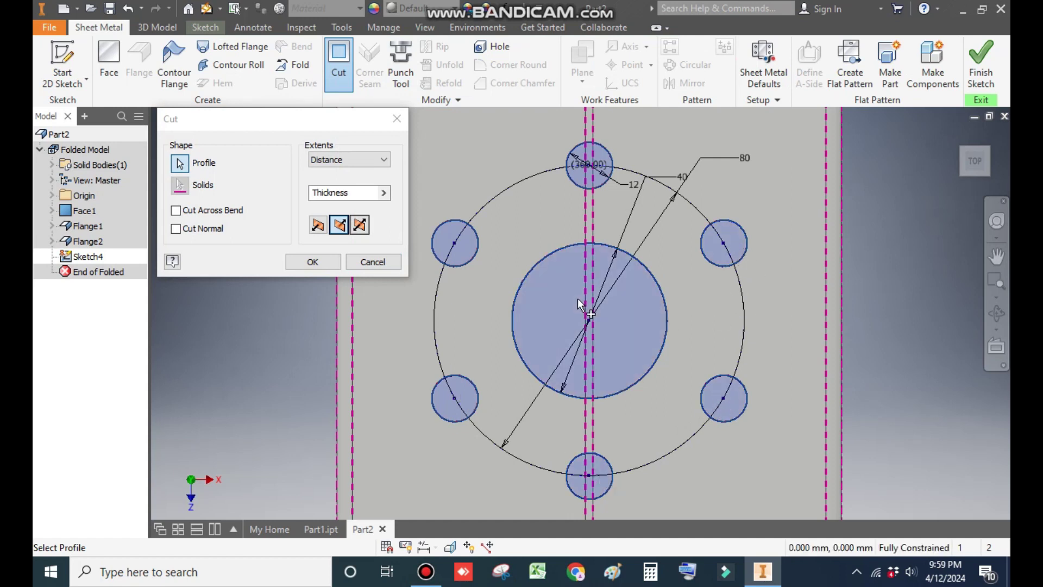
pyautogui.click(956, 137)
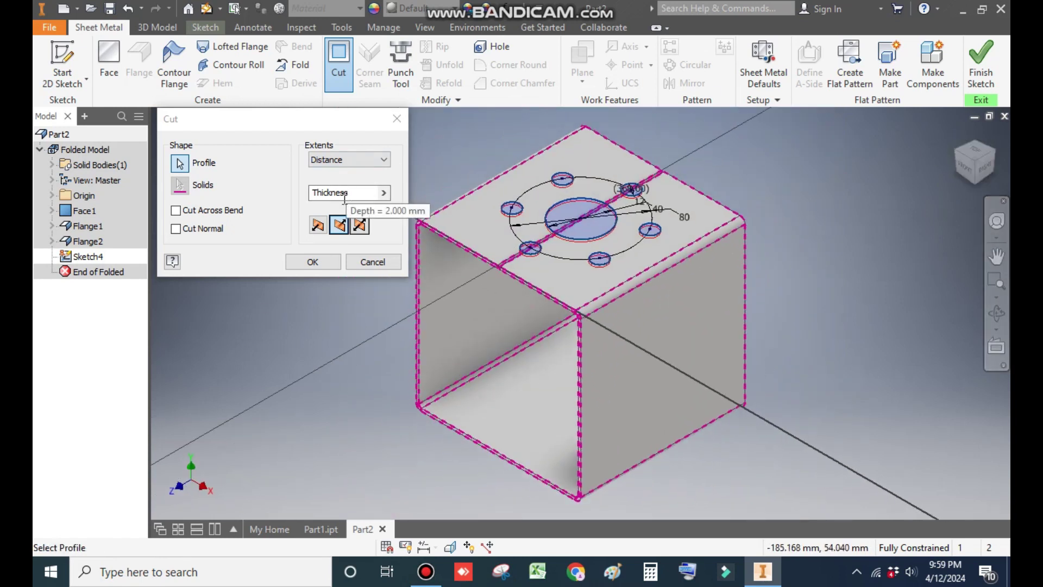
pyautogui.click(315, 261)
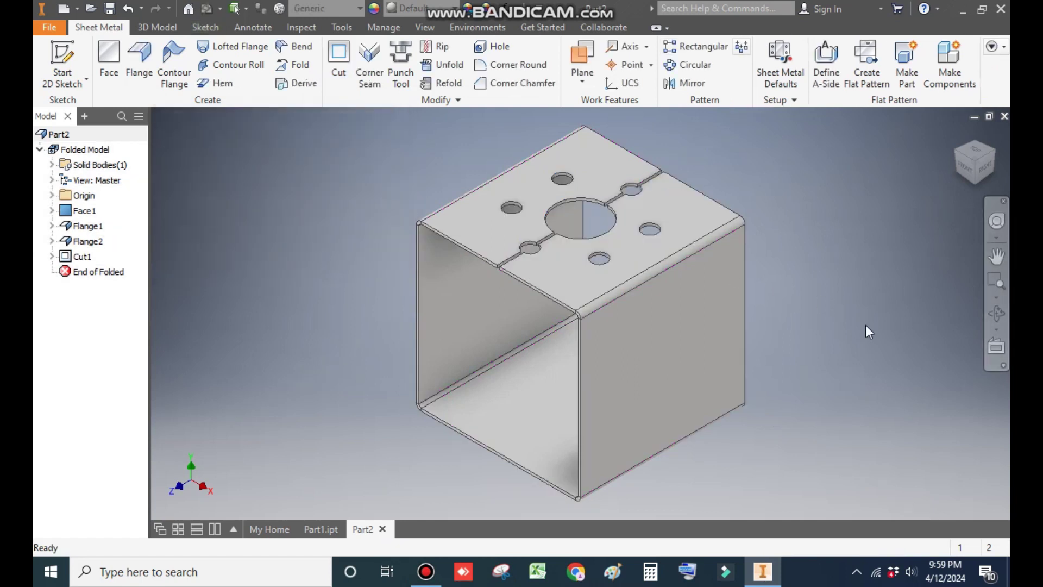
# - Start Sketch5 on the box's side wall and draw a two-point rectangle across it
pyautogui.click(735, 363)
pyautogui.press('s')
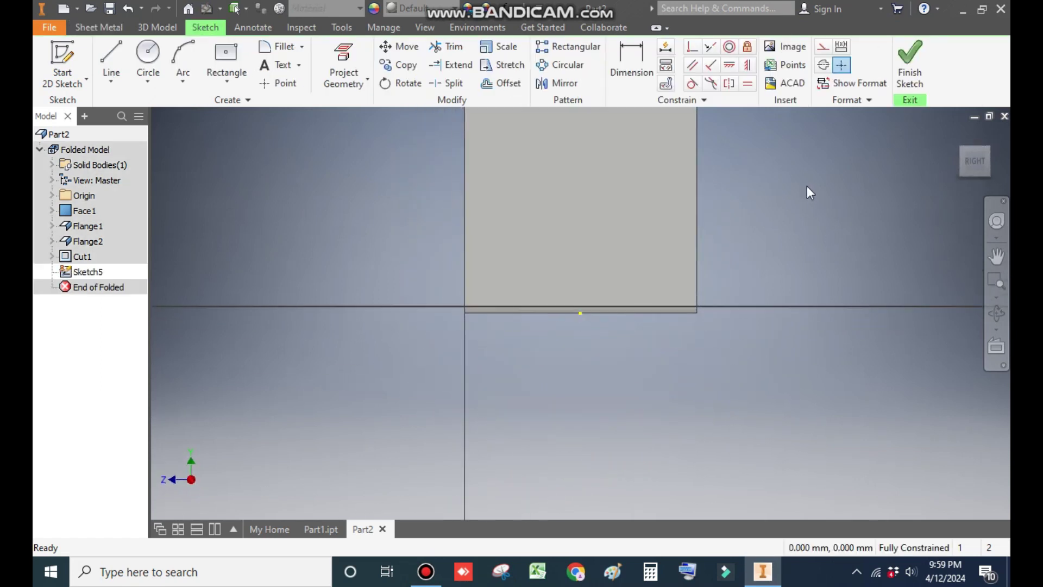
pyautogui.click(225, 82)
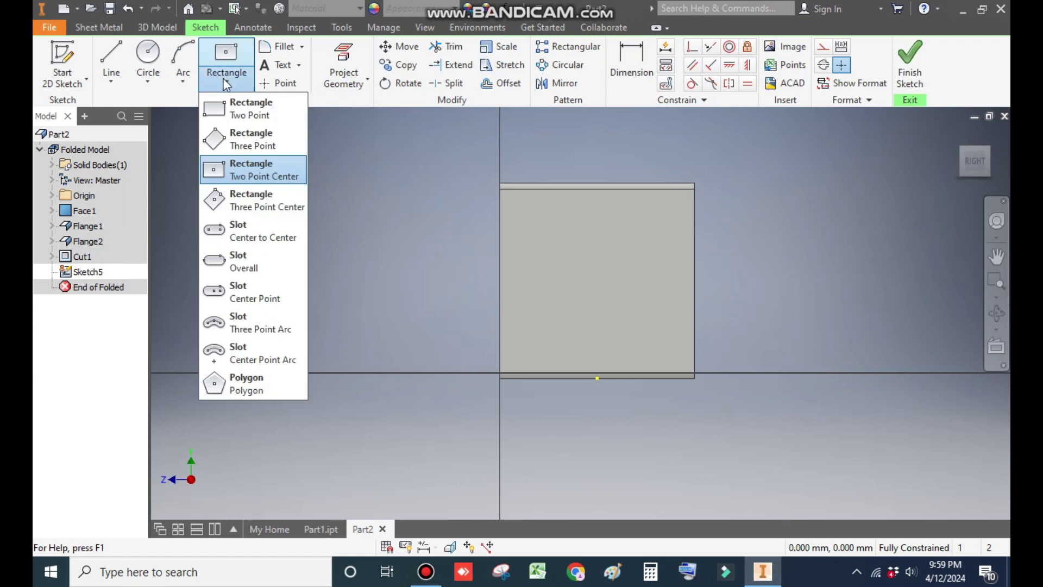
pyautogui.click(243, 116)
pyautogui.click(530, 220)
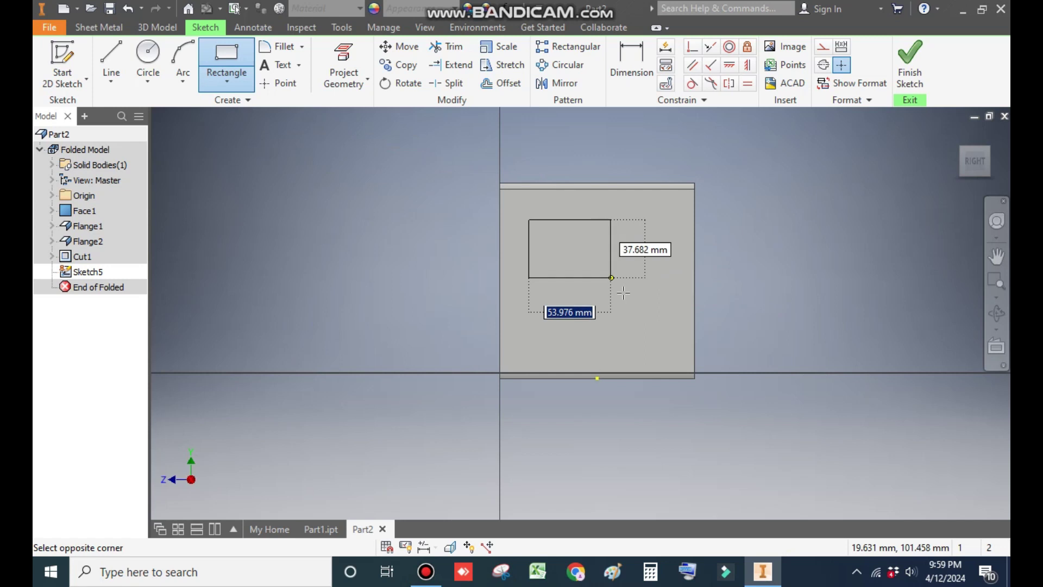
pyautogui.click(668, 357)
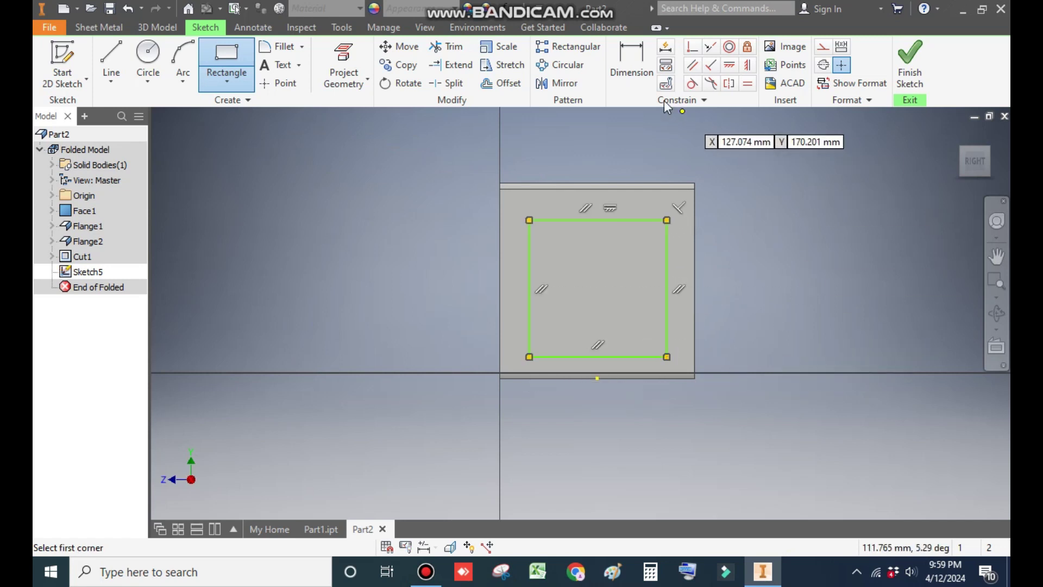
pyautogui.click(641, 66)
# - Dimension the rectangle's top and right edges 35 in from the face edges
pyautogui.click(634, 185)
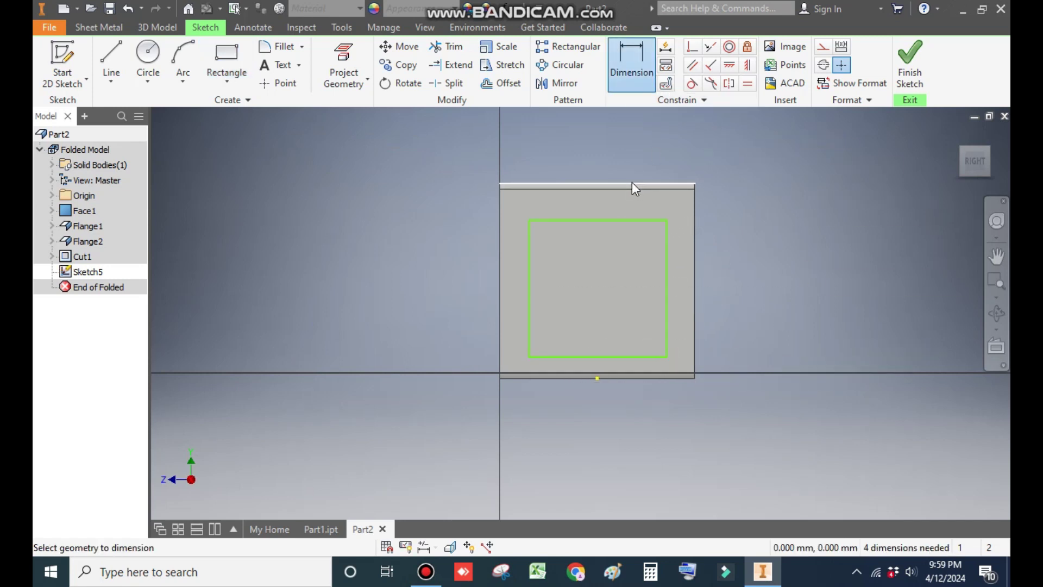
pyautogui.click(628, 220)
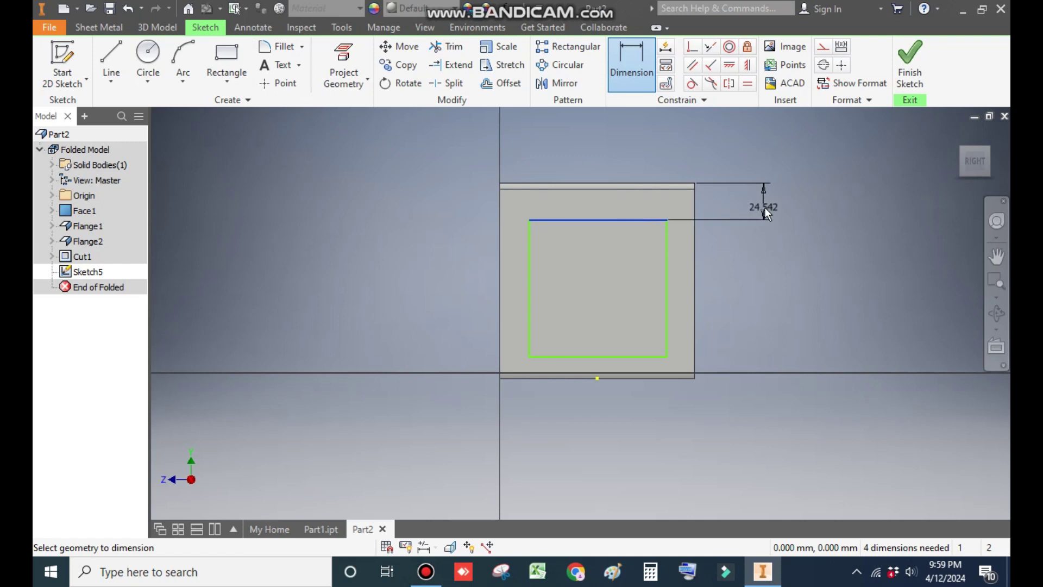
pyautogui.click(764, 208)
pyautogui.write('35')
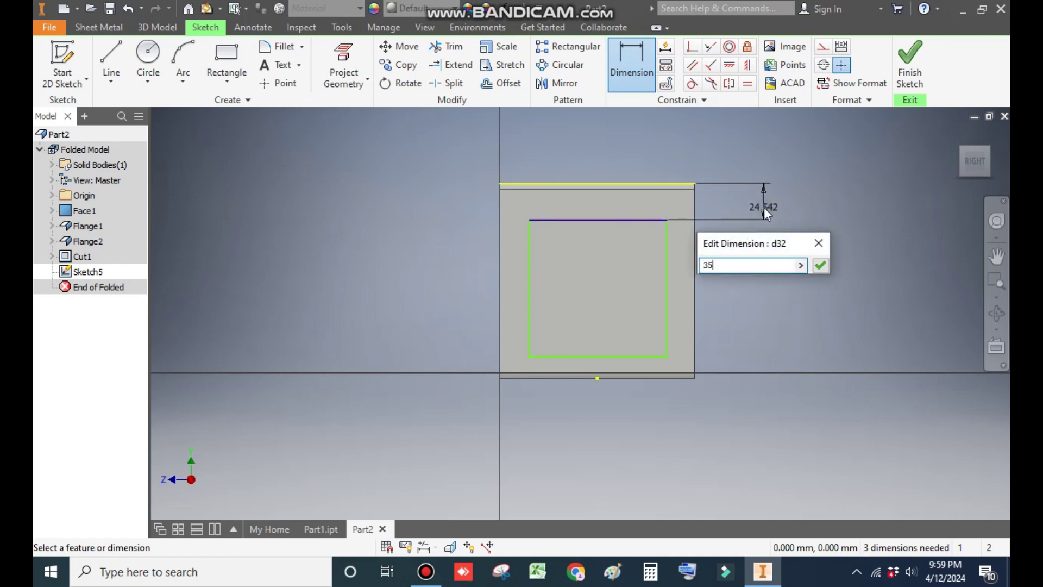
pyautogui.press('Return')
pyautogui.click(668, 281)
pyautogui.click(694, 284)
pyautogui.click(731, 283)
pyautogui.write('35')
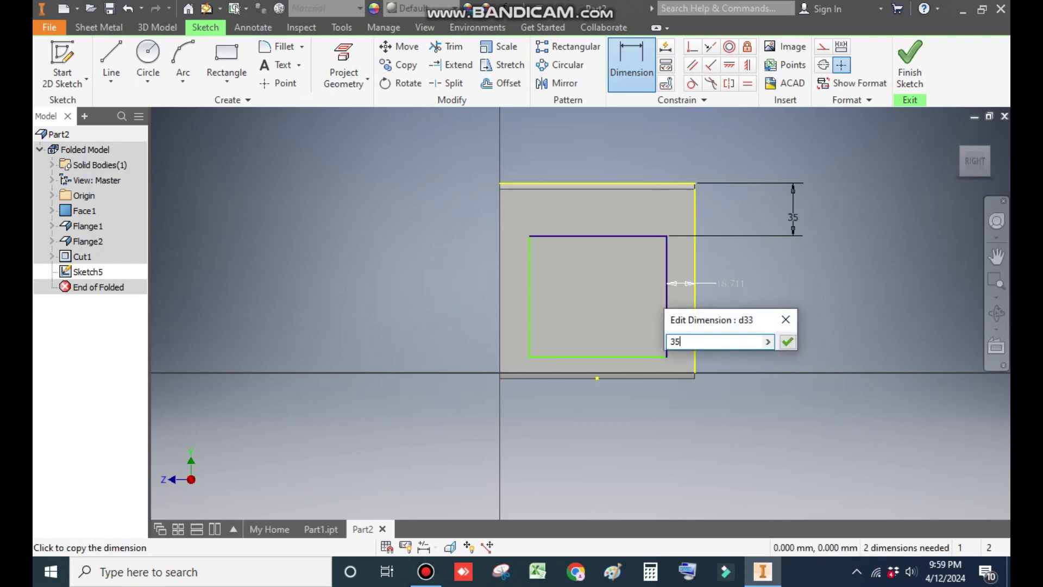
pyautogui.press('Return')
# - Dimension the rectangle's bottom and left edges 35 in from the face edges
pyautogui.click(619, 357)
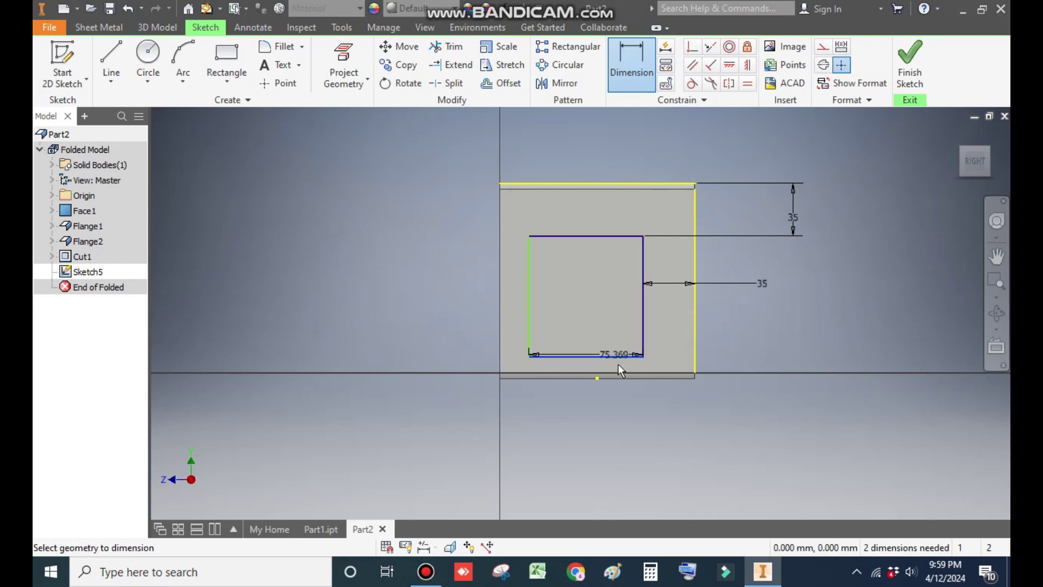
pyautogui.click(618, 377)
pyautogui.click(419, 364)
pyautogui.write('35')
pyautogui.press('Return')
pyautogui.click(530, 281)
pyautogui.click(500, 283)
pyautogui.click(466, 288)
pyautogui.write('35')
pyautogui.press('Return')
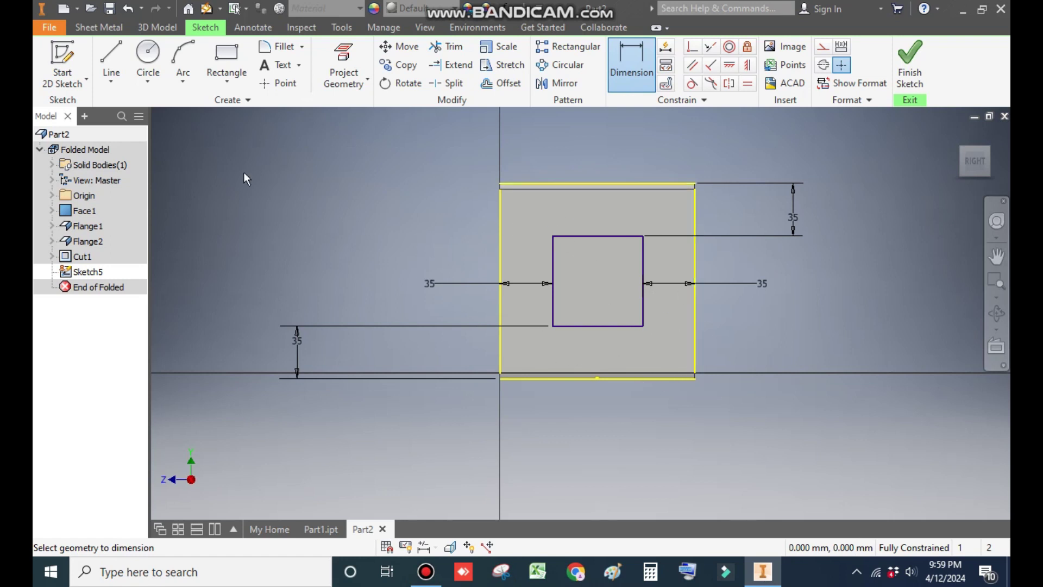
# - Extrude the rectangle as a Cut with All extents, opening windows through both side walls
pyautogui.click(156, 28)
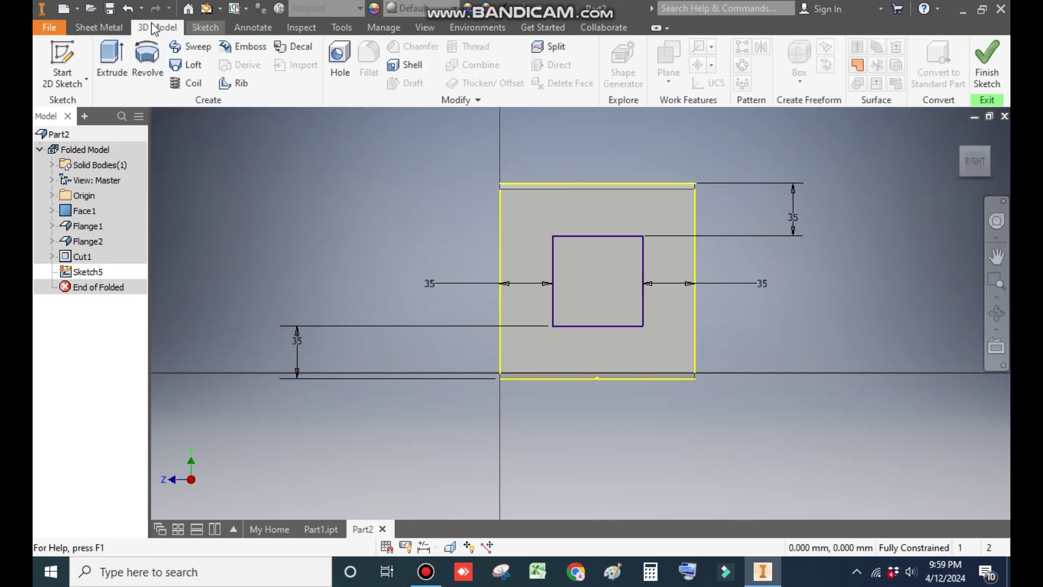
pyautogui.click(112, 61)
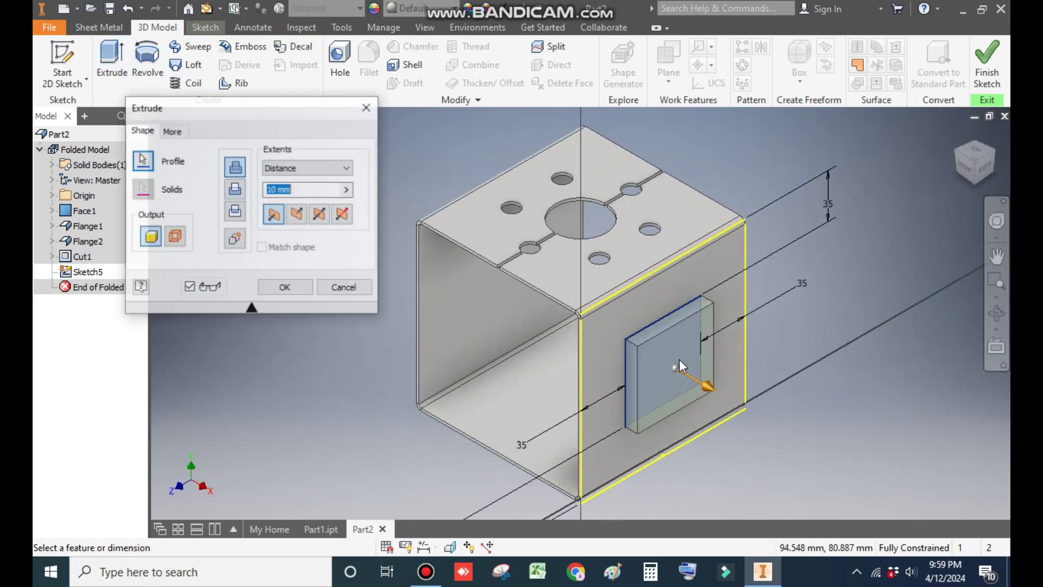
pyautogui.click(235, 189)
pyautogui.click(291, 169)
pyautogui.click(294, 220)
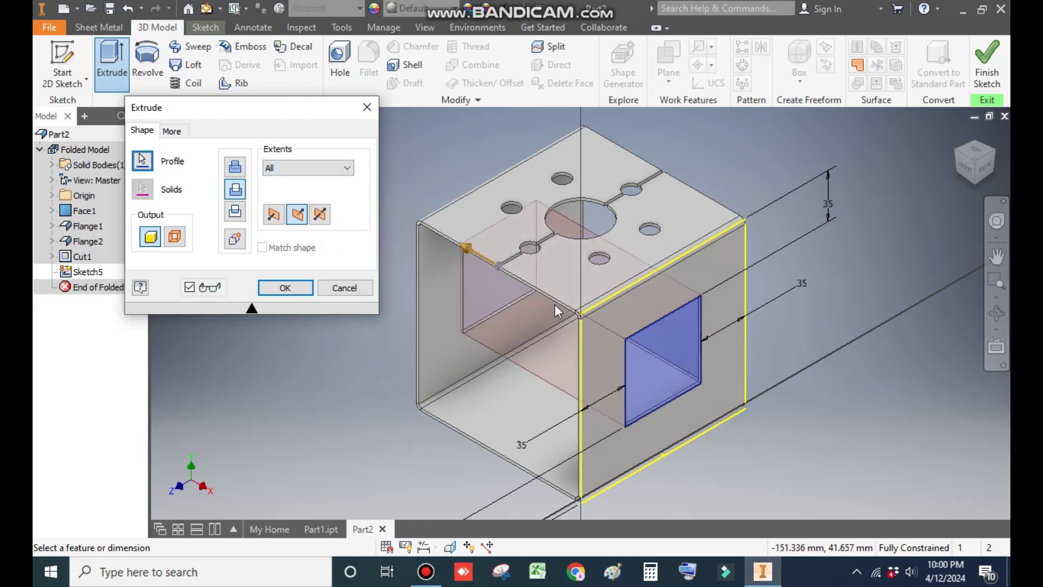
pyautogui.click(303, 290)
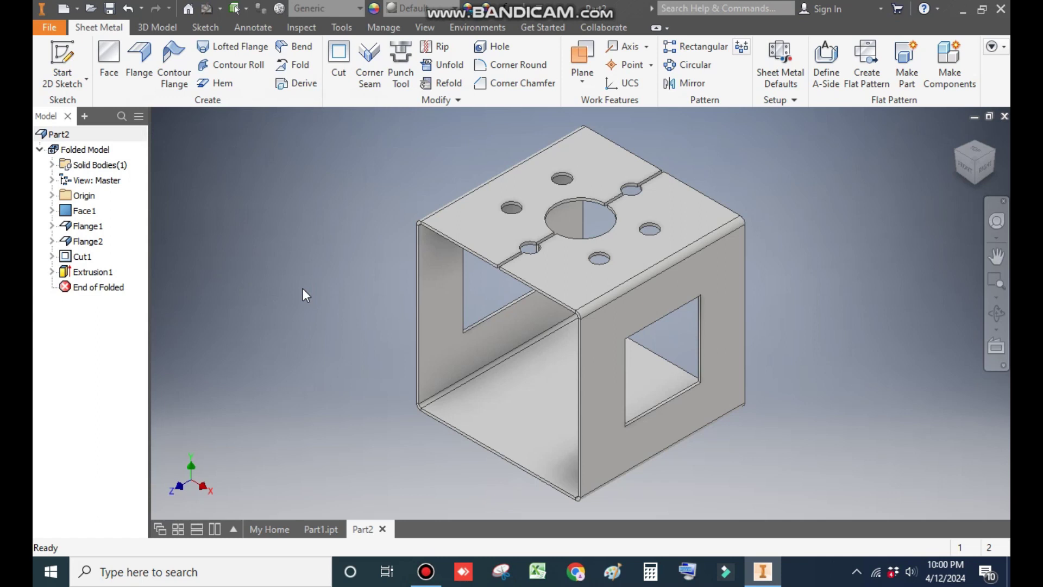
# - Glance at the finished Part1 document, then return to the Part2 box bracket
pyautogui.click(311, 529)
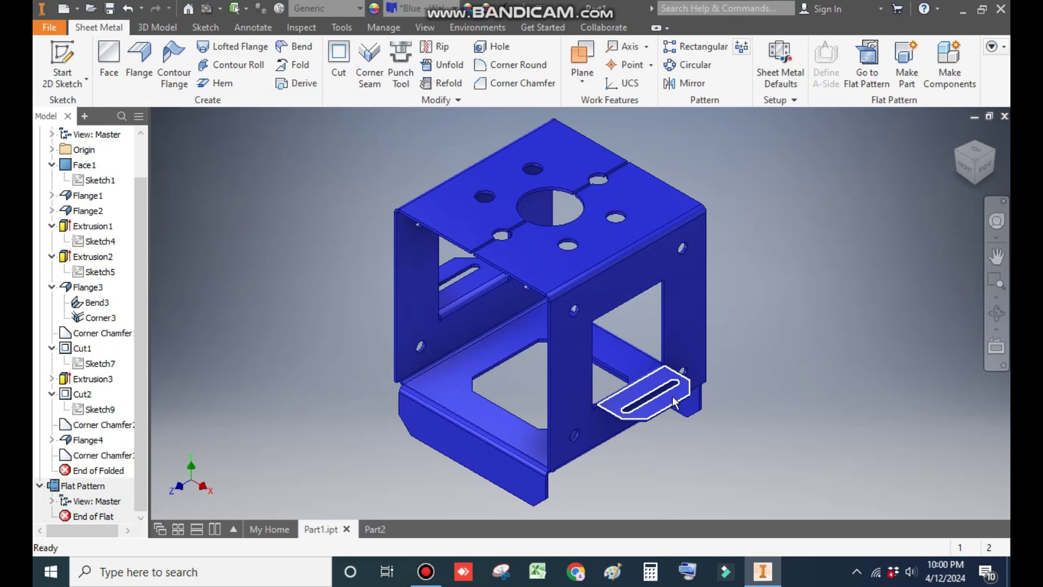
pyautogui.click(373, 528)
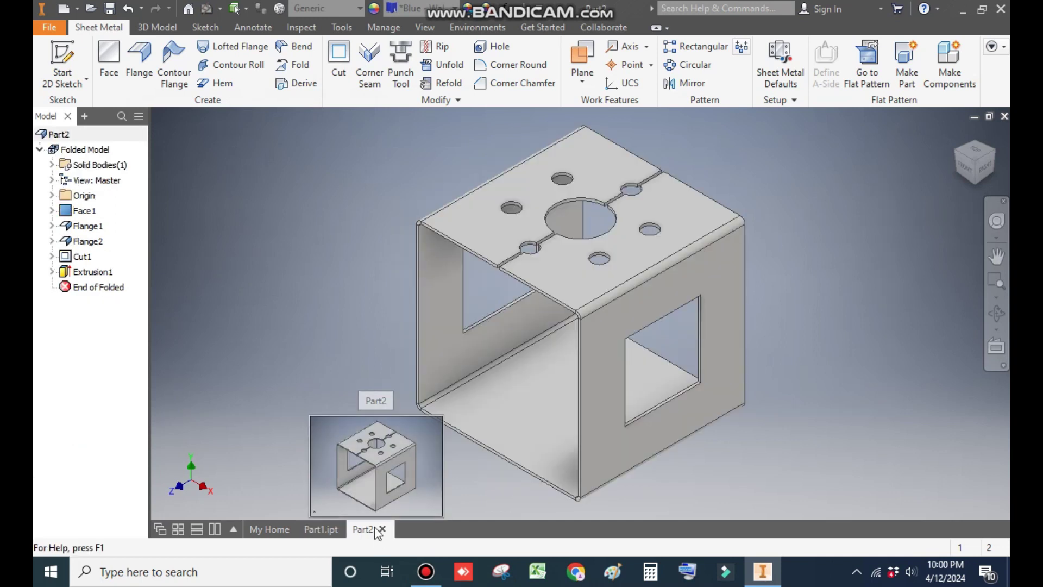
# - Add 35 mm flanges on the bottom edges of both side window openings, then return to the home view
pyautogui.click(139, 66)
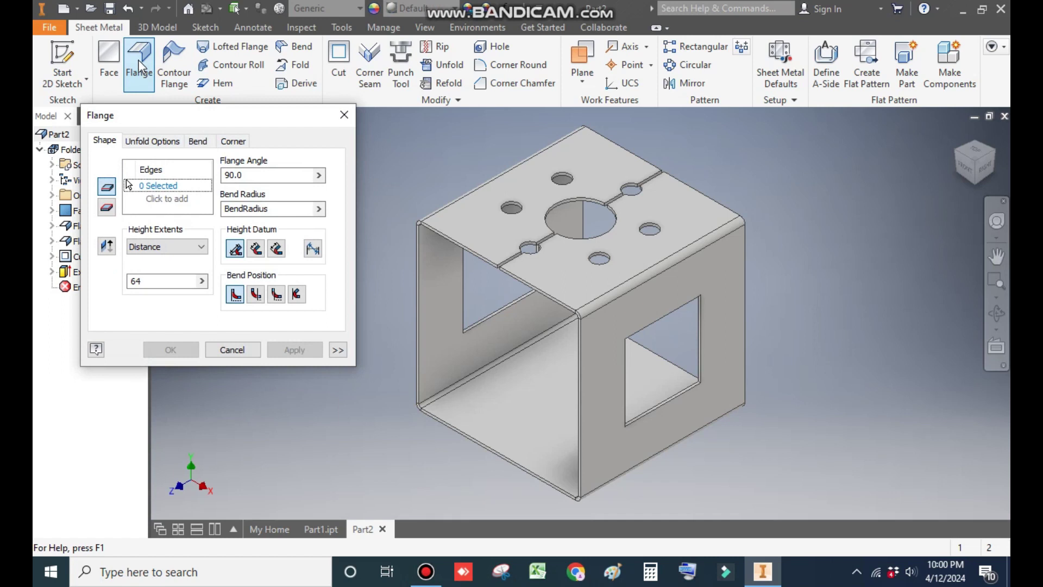
pyautogui.doubleClick(136, 281)
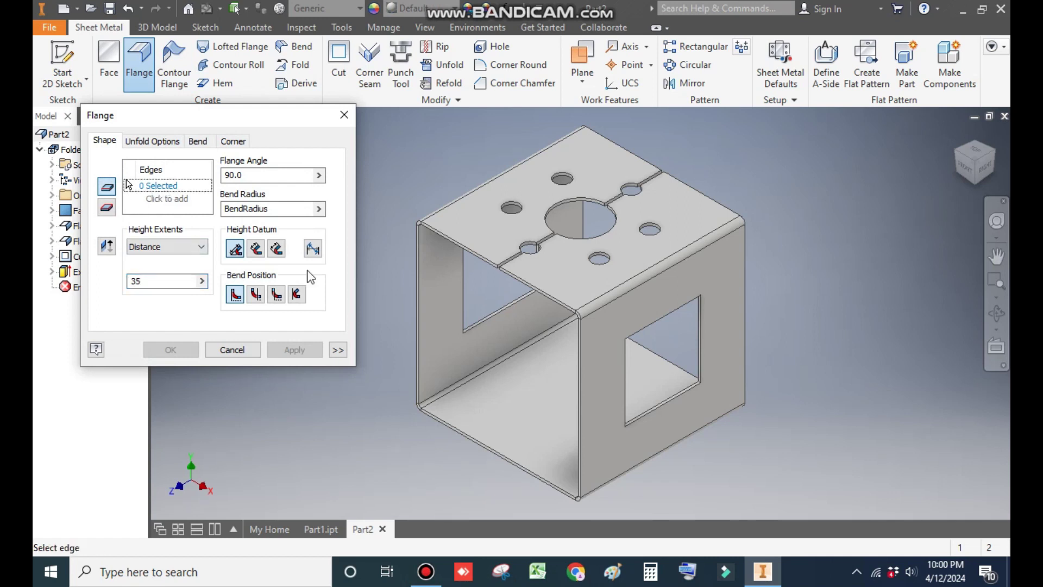
pyautogui.scroll(5, 670, 409)
pyautogui.click(631, 352)
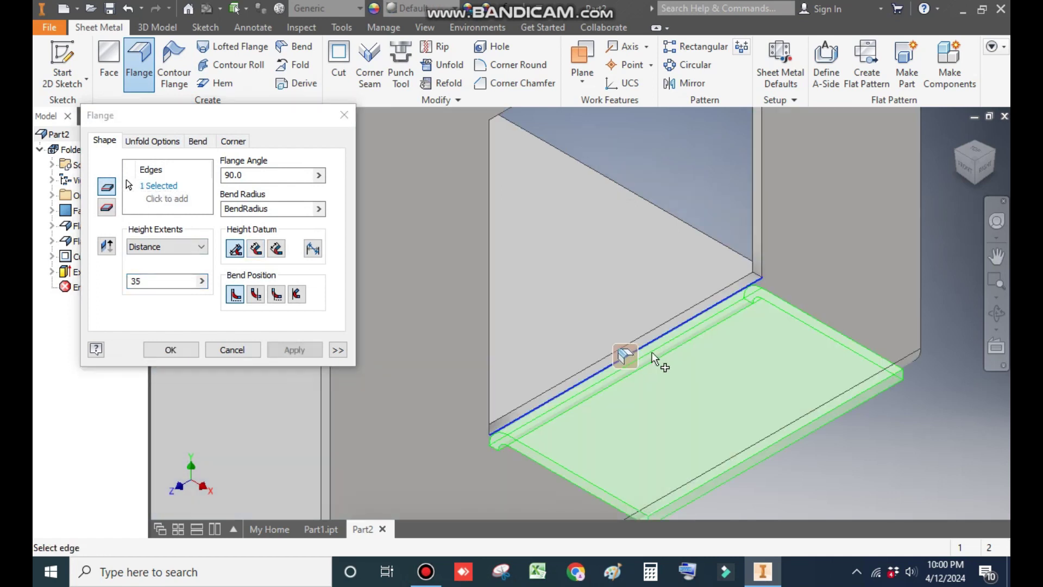
pyautogui.scroll(-5, 651, 351)
pyautogui.click(956, 153)
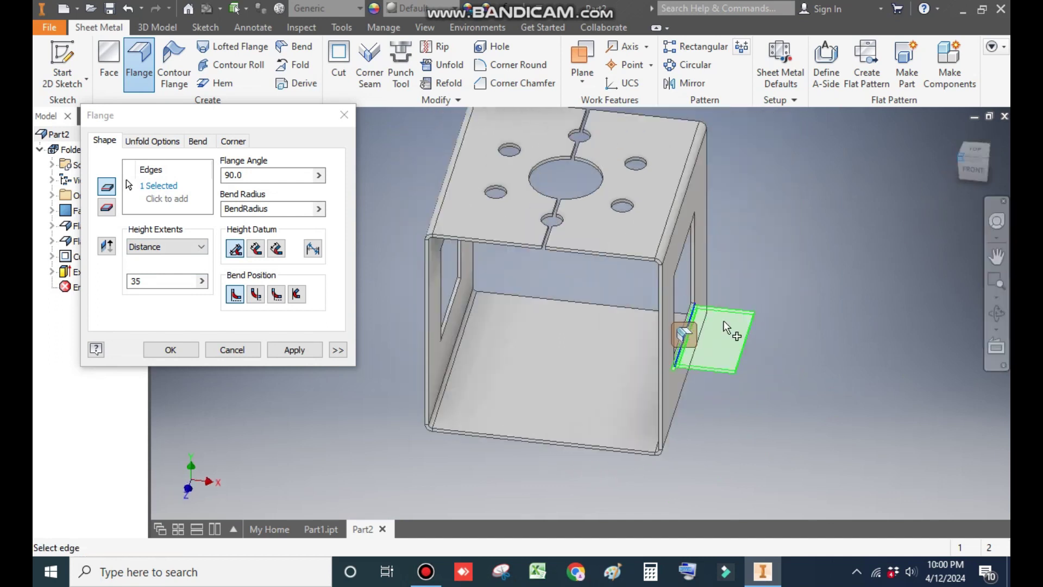
pyautogui.scroll(3, 514, 404)
pyautogui.click(510, 412)
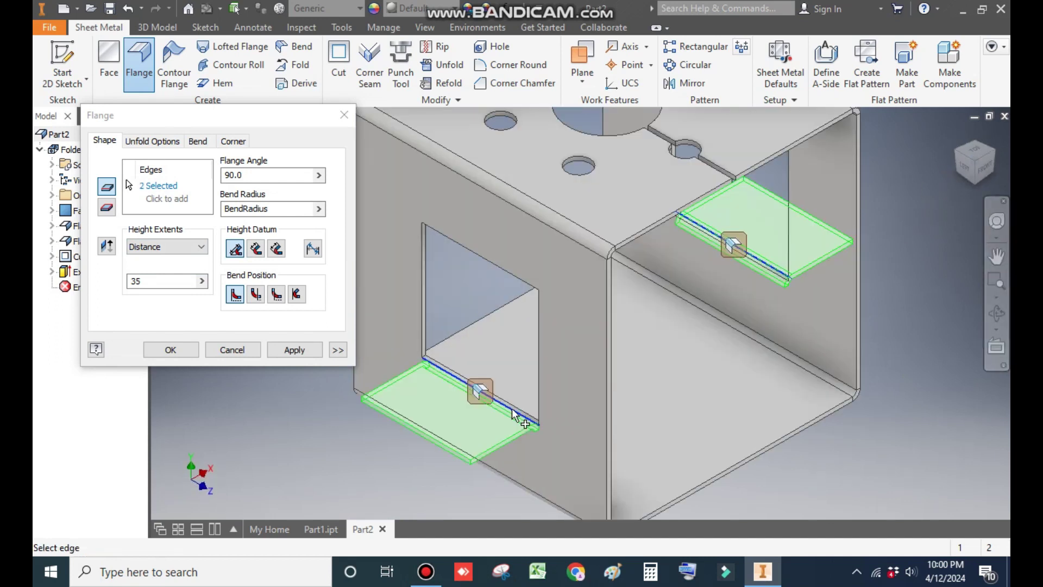
pyautogui.click(170, 350)
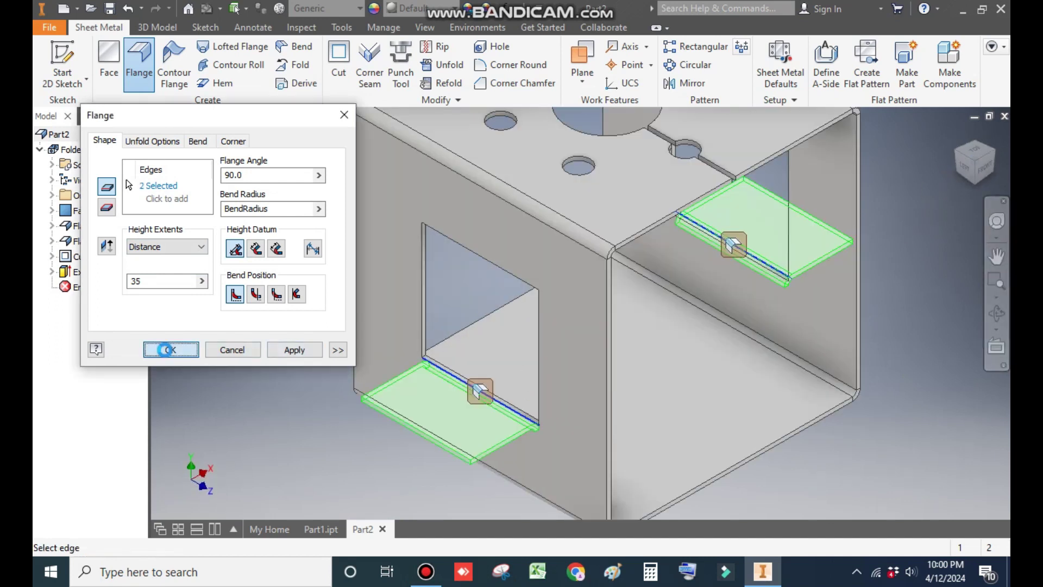
pyautogui.click(957, 136)
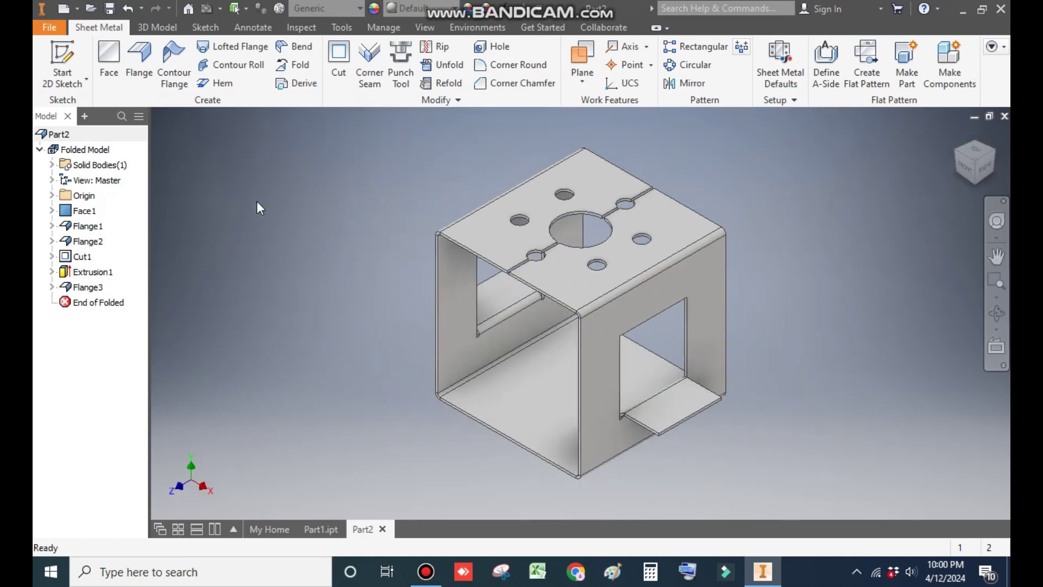
# - Apply a 10 mm Corner Chamfer to the outer corners of both window flanges
pyautogui.click(514, 86)
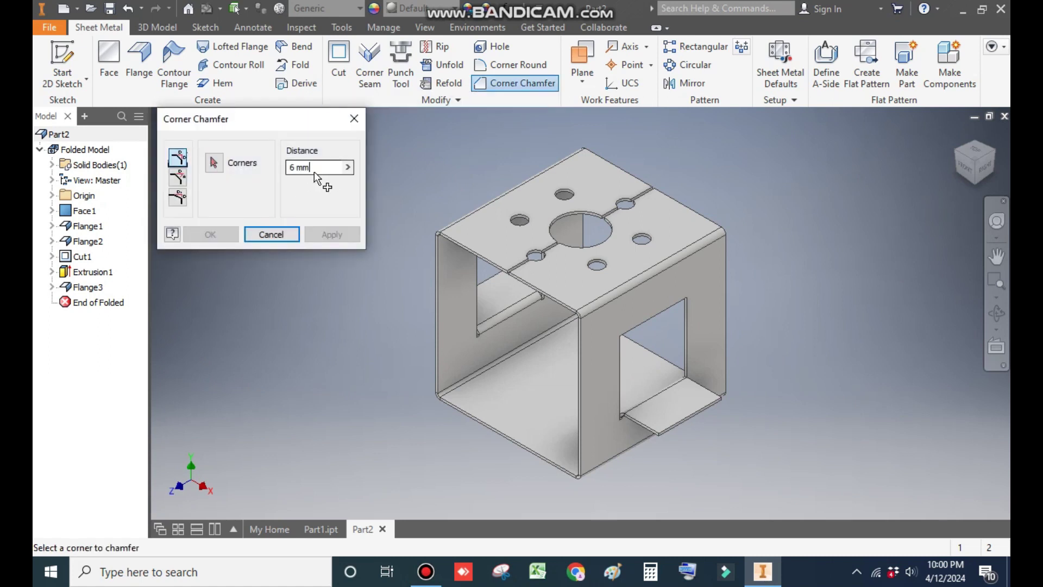
pyautogui.write('10')
pyautogui.click(214, 163)
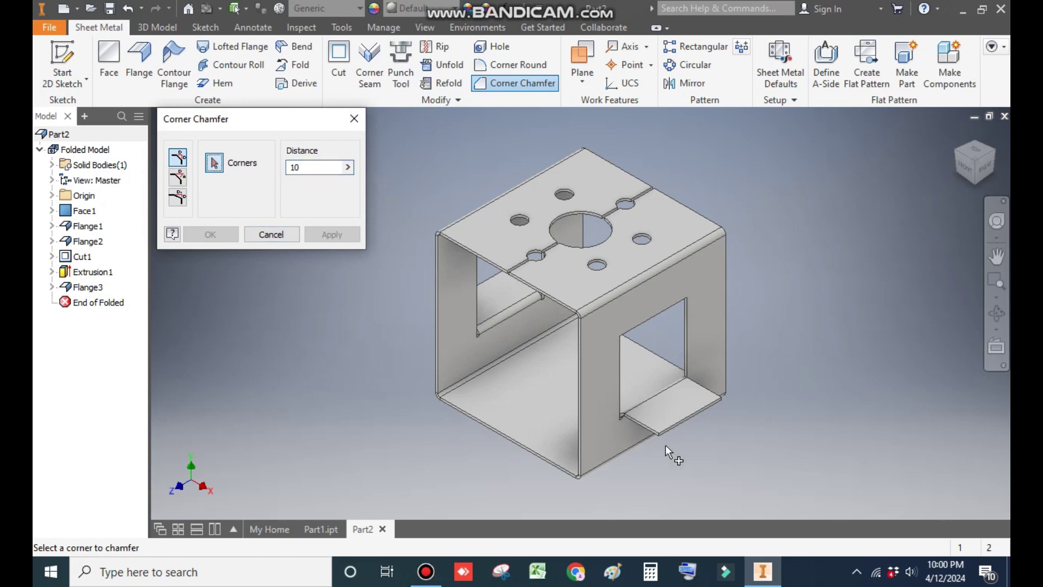
pyautogui.scroll(5, 667, 445)
pyautogui.click(646, 408)
pyautogui.click(870, 277)
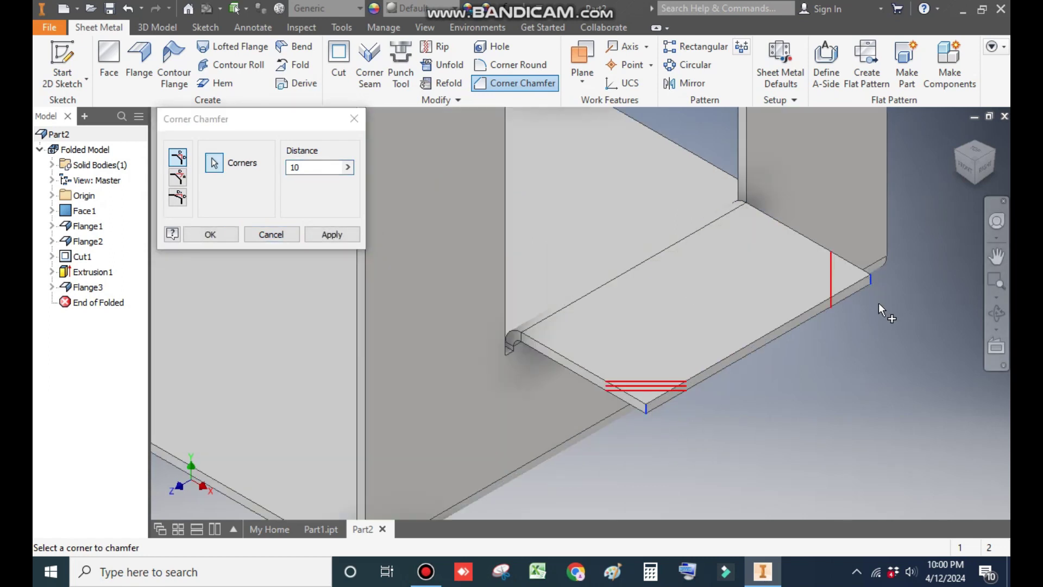
pyautogui.scroll(-5, 879, 302)
pyautogui.click(953, 152)
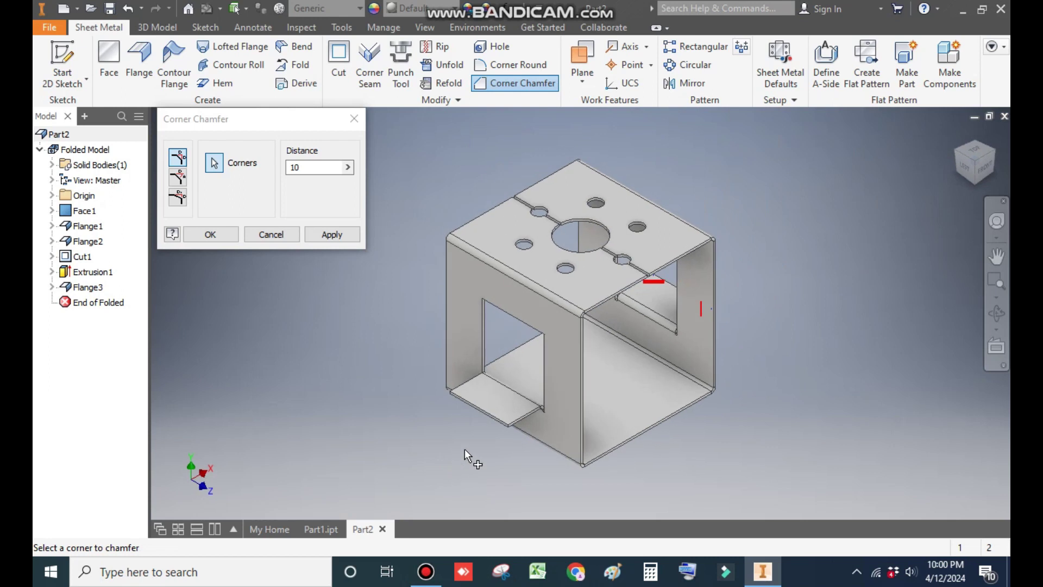
pyautogui.scroll(3, 460, 374)
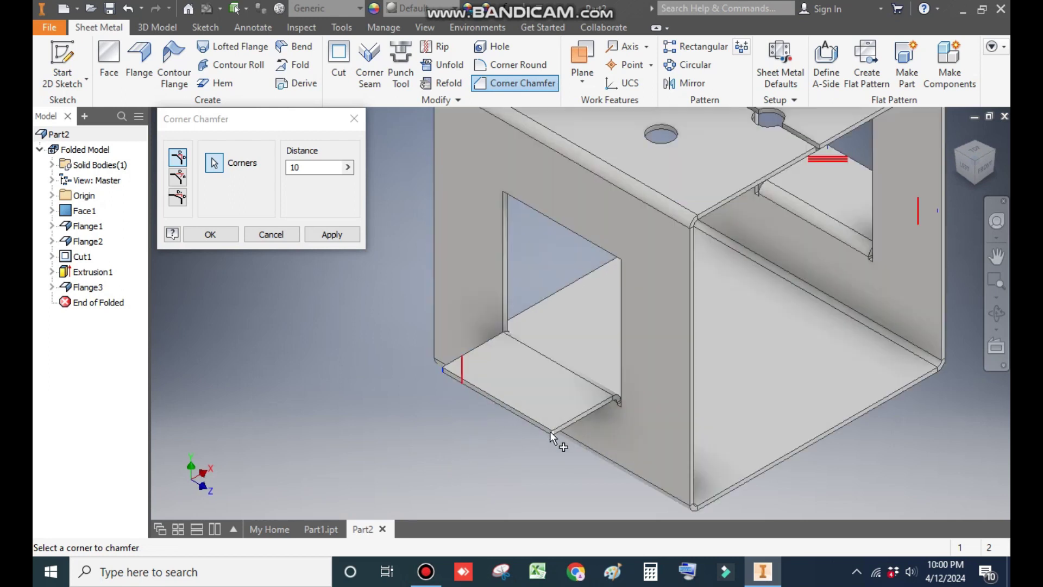
pyautogui.click(208, 235)
pyautogui.scroll(-4, 372, 252)
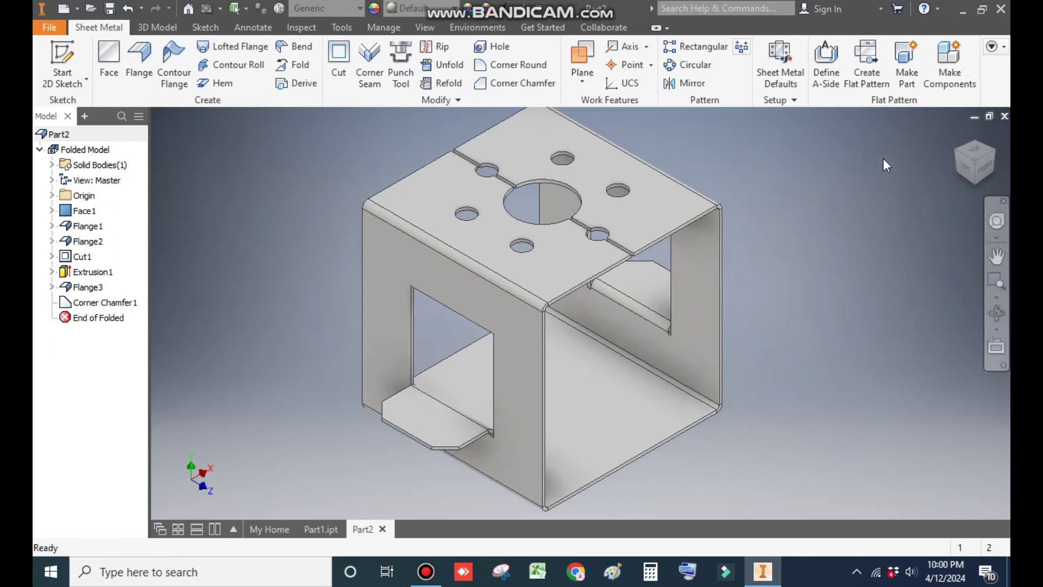
pyautogui.click(435, 415)
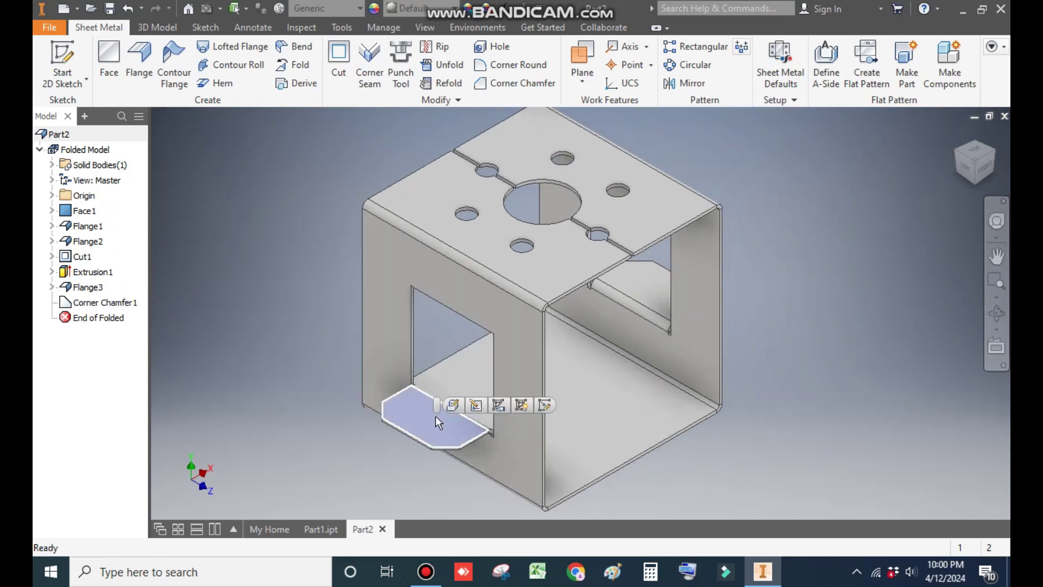
# - Start Sketch7 on the flange face and rotate the view a quarter turn
pyautogui.click(546, 405)
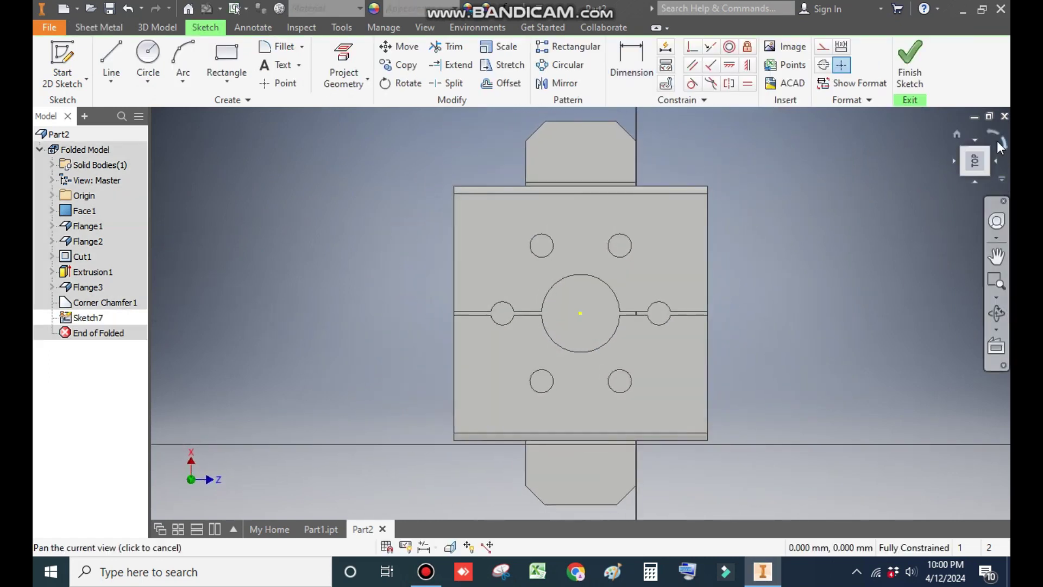
pyautogui.click(1000, 142)
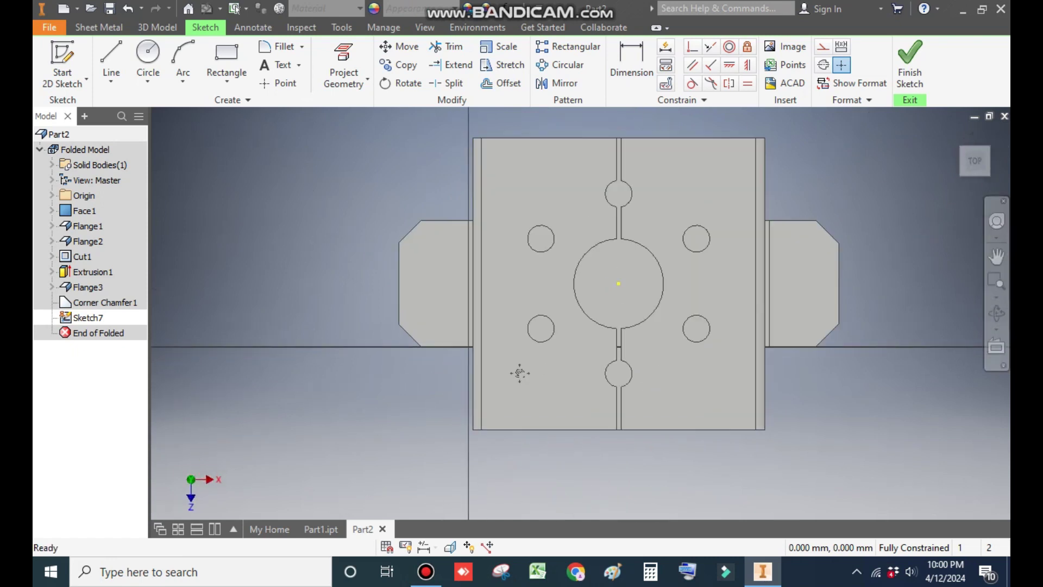
pyautogui.scroll(-2, 520, 374)
# - Draw a vertical center-to-center slot on each chamfered tab
pyautogui.click(226, 82)
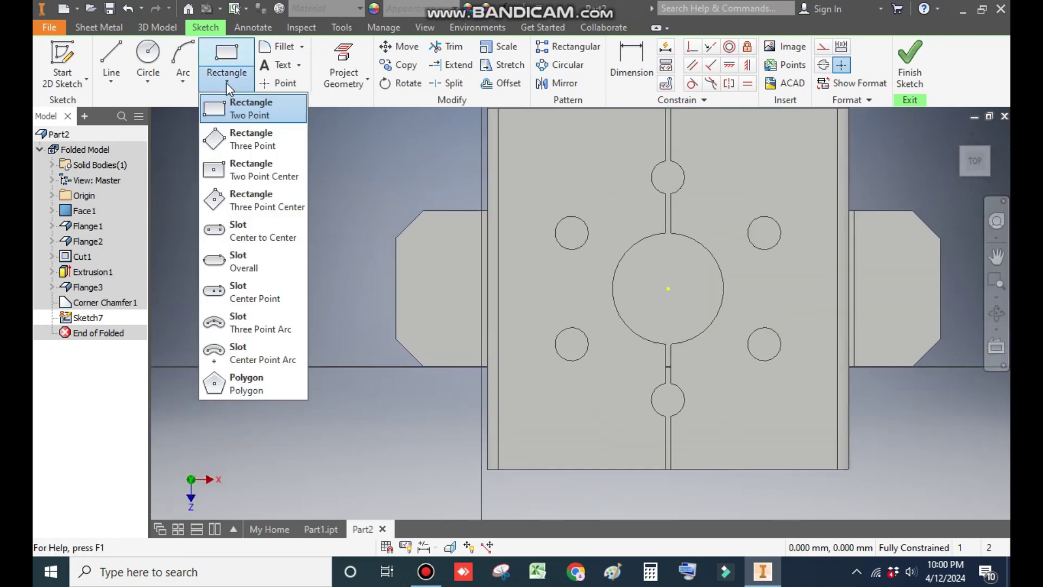
pyautogui.click(272, 243)
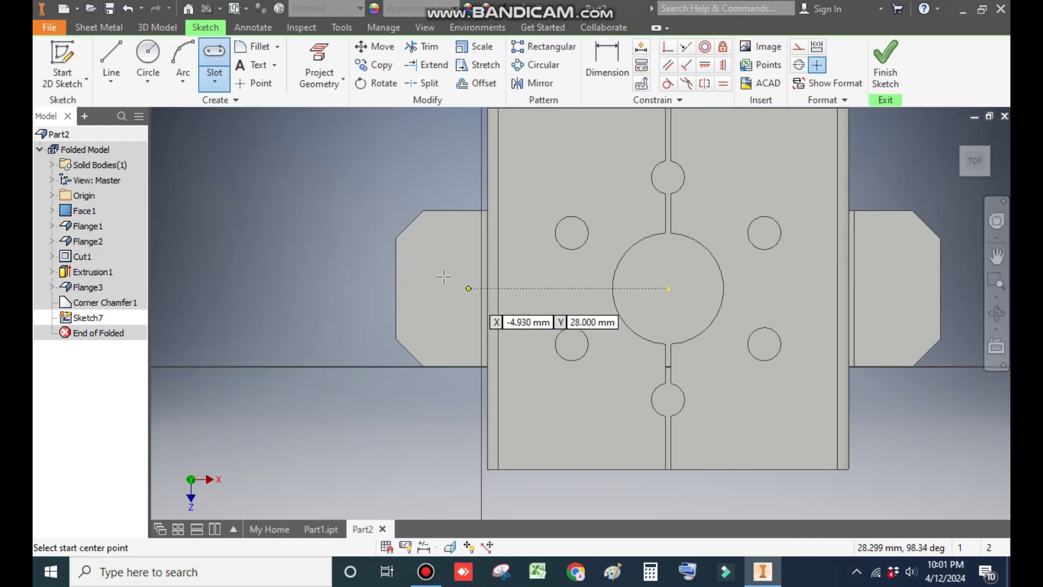
pyautogui.click(440, 241)
pyautogui.click(440, 338)
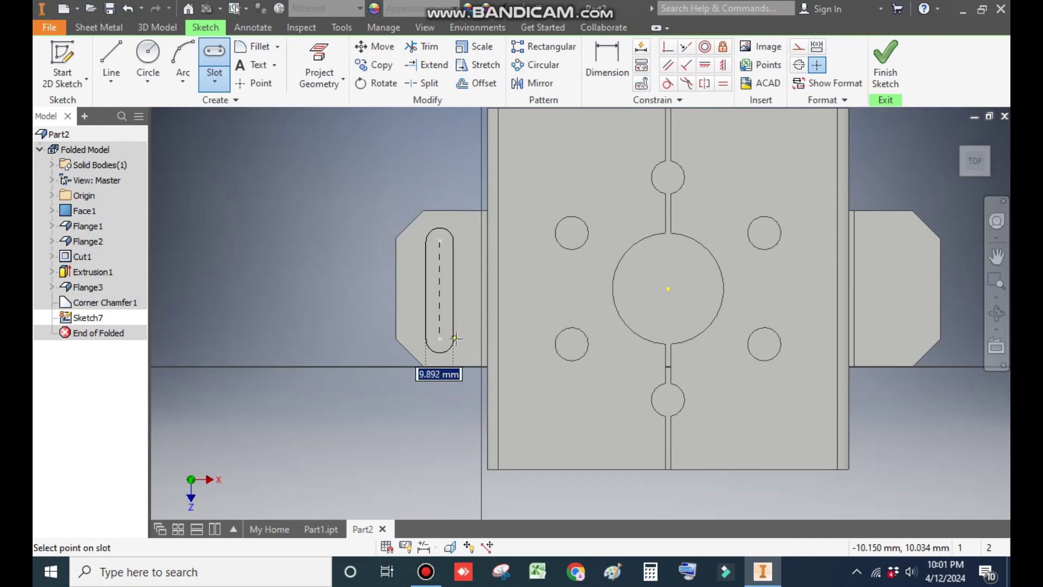
pyautogui.click(461, 338)
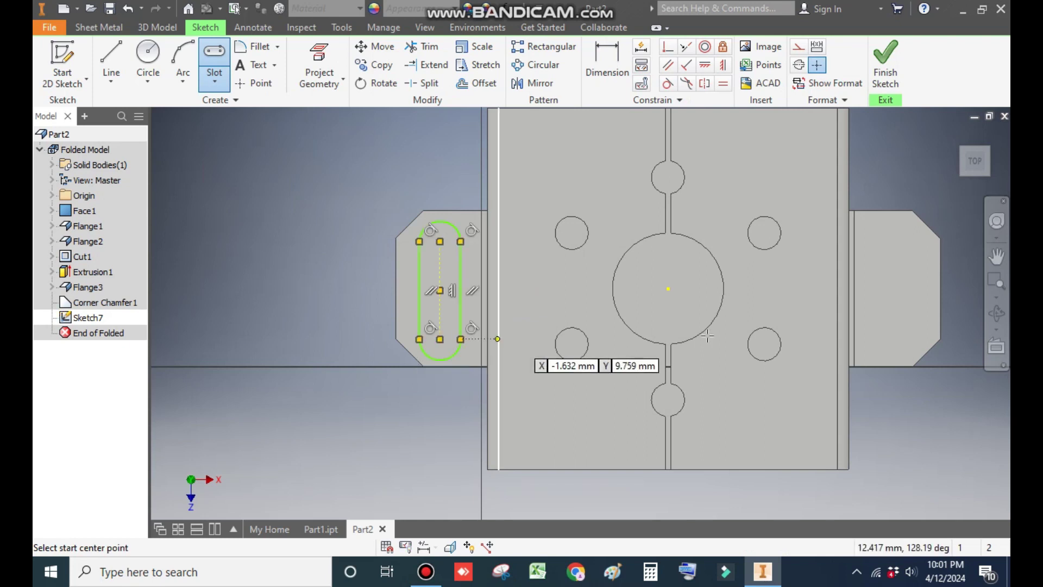
pyautogui.click(889, 251)
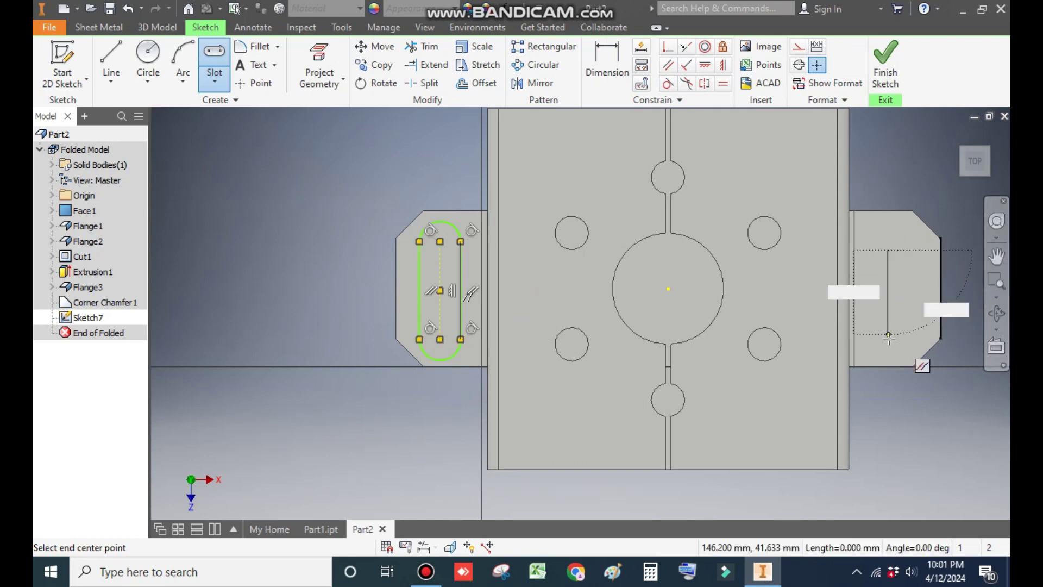
pyautogui.click(888, 338)
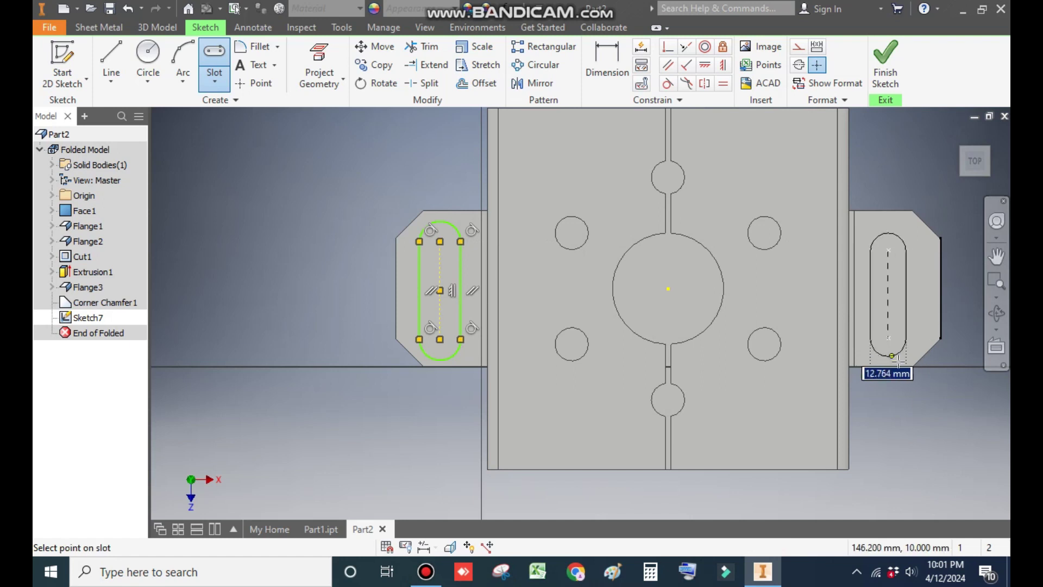
pyautogui.click(897, 352)
pyautogui.click(607, 59)
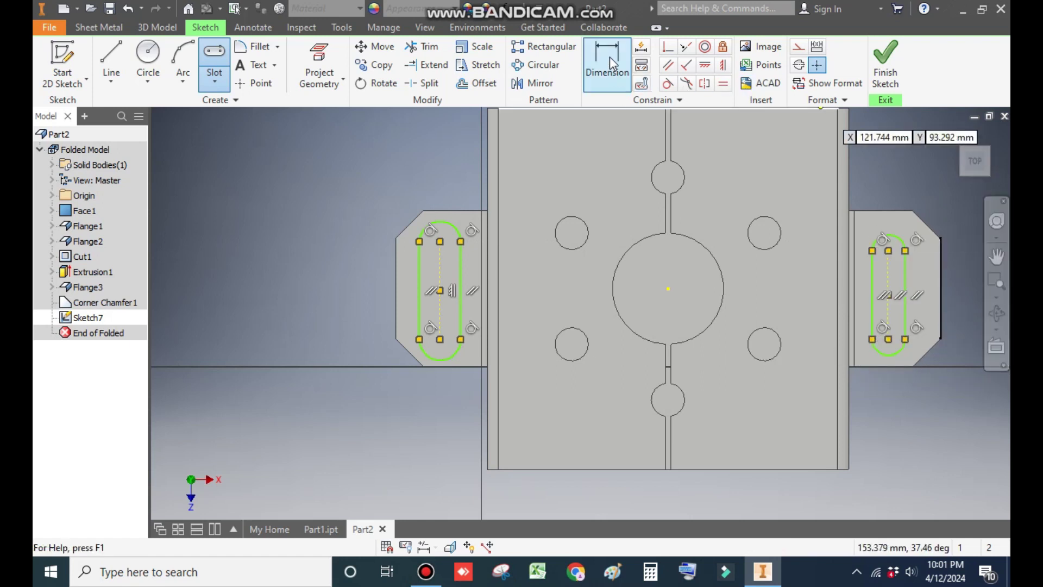
# - Dimension the left slot to 40 mm long and 3 mm wide
pyautogui.click(438, 259)
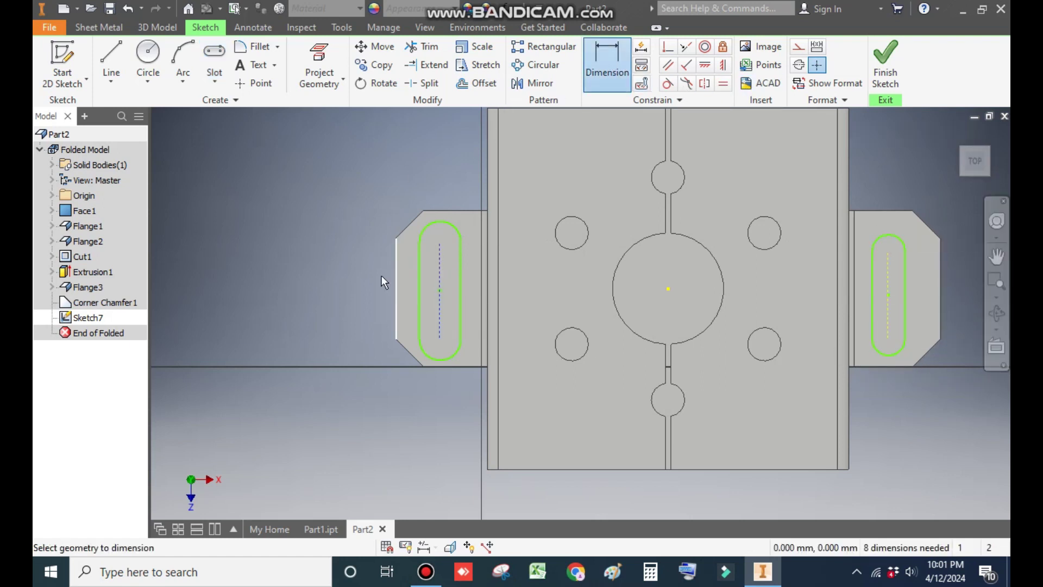
pyautogui.click(380, 276)
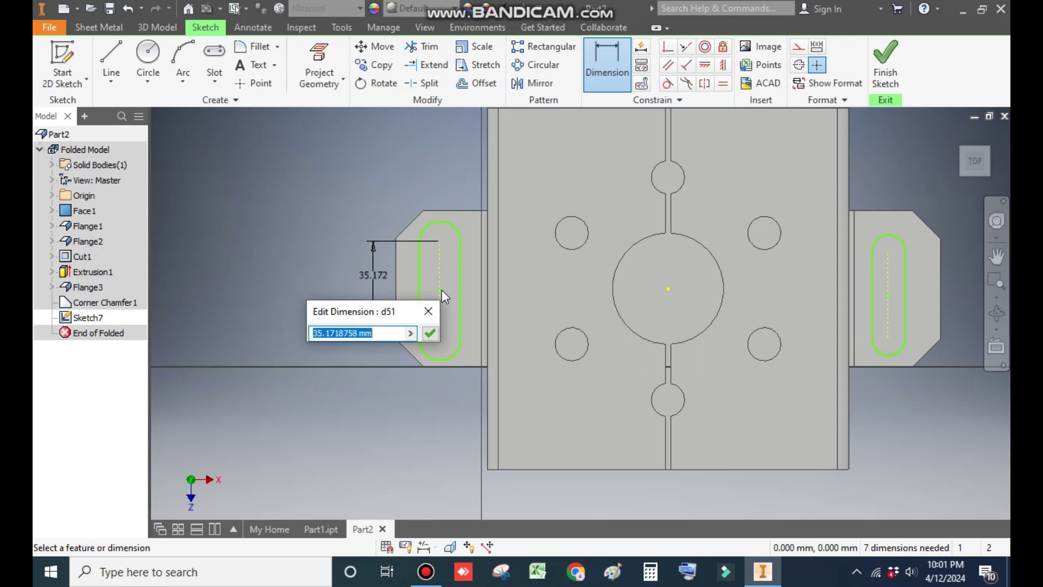
pyautogui.write('40')
pyautogui.press('Return')
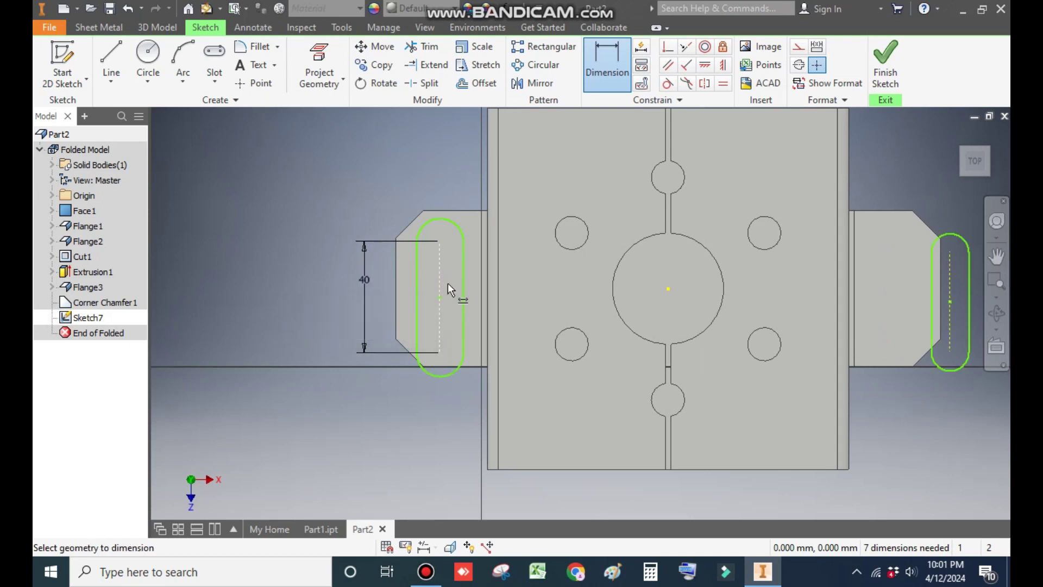
pyautogui.click(445, 227)
pyautogui.click(438, 171)
pyautogui.write('3')
pyautogui.press('Return')
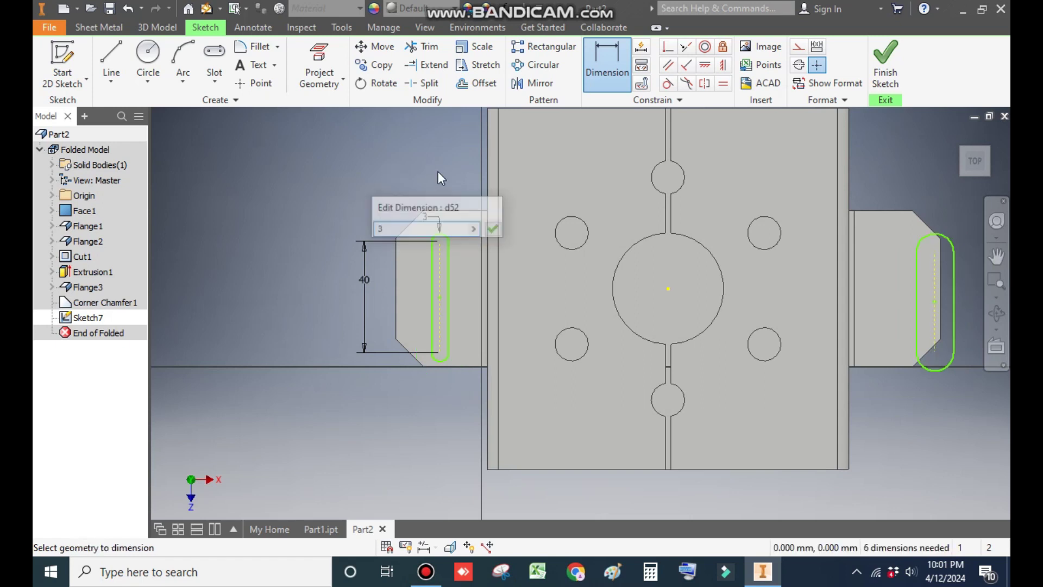
# - Place the left slot's centre line 15 from the tab's outer edge
pyautogui.click(395, 283)
pyautogui.click(440, 288)
pyautogui.click(449, 174)
pyautogui.click(428, 150)
pyautogui.write('15')
pyautogui.press('Return')
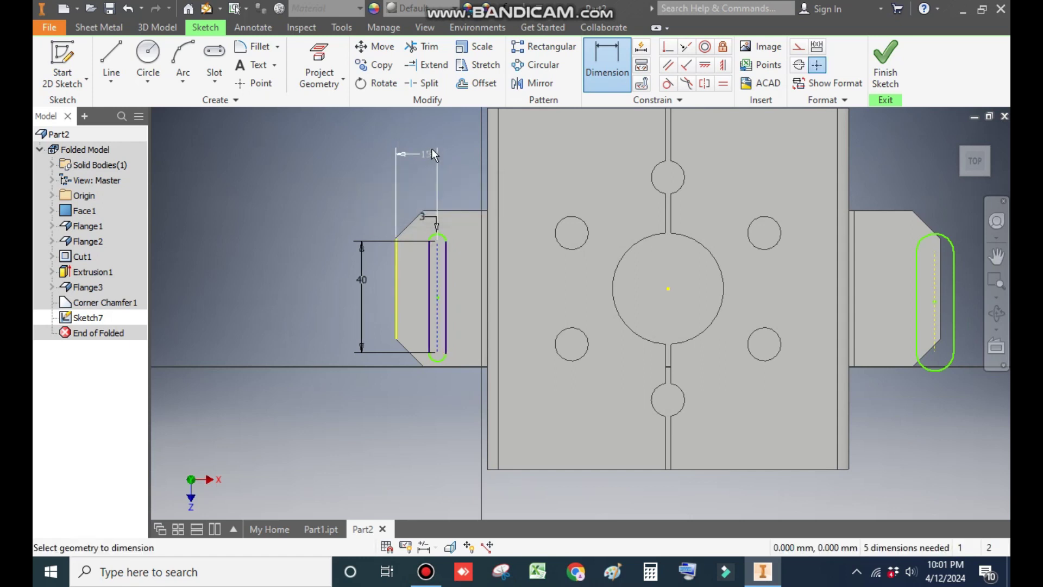
# - Level the left slot's centre with the big hole and make the right slot equal to it
pyautogui.click(706, 66)
pyautogui.click(669, 289)
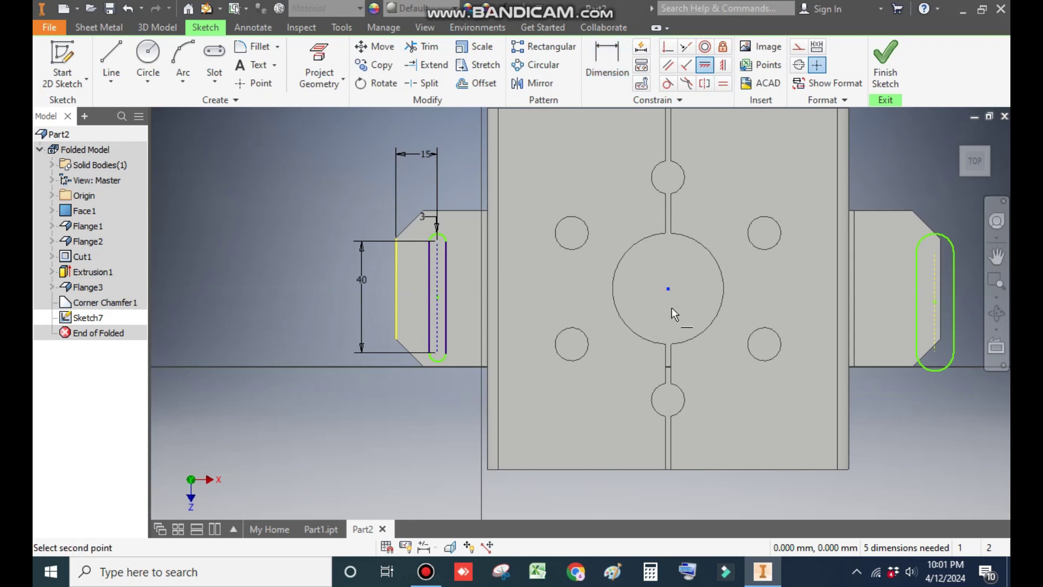
pyautogui.click(438, 298)
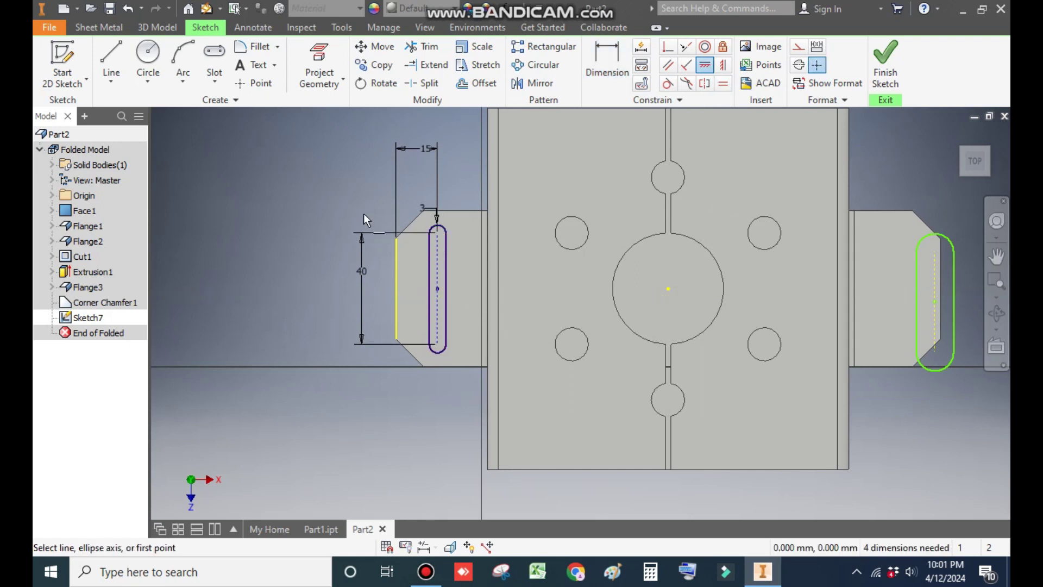
pyautogui.click(723, 83)
pyautogui.click(446, 225)
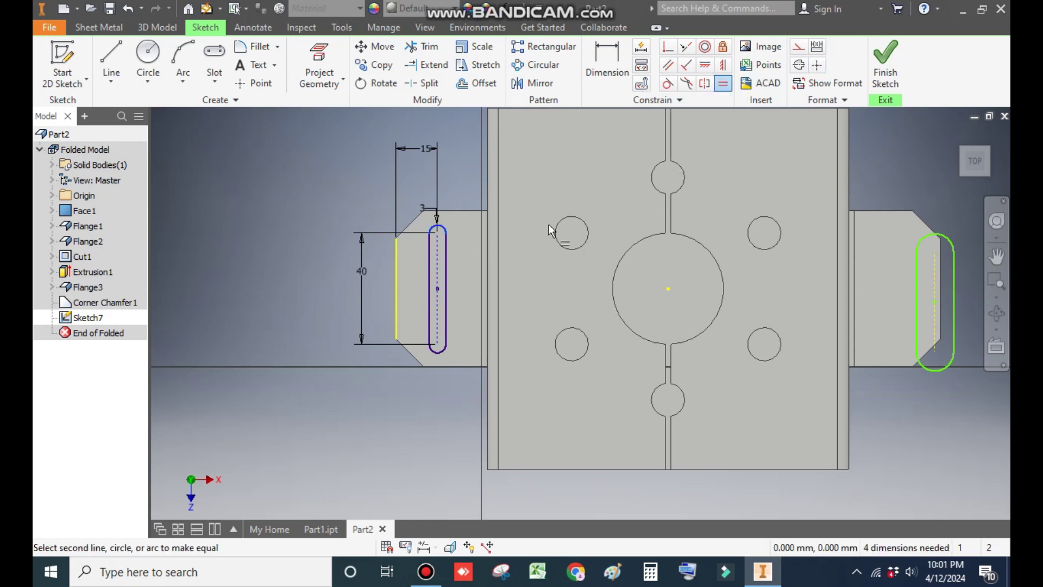
pyautogui.click(955, 232)
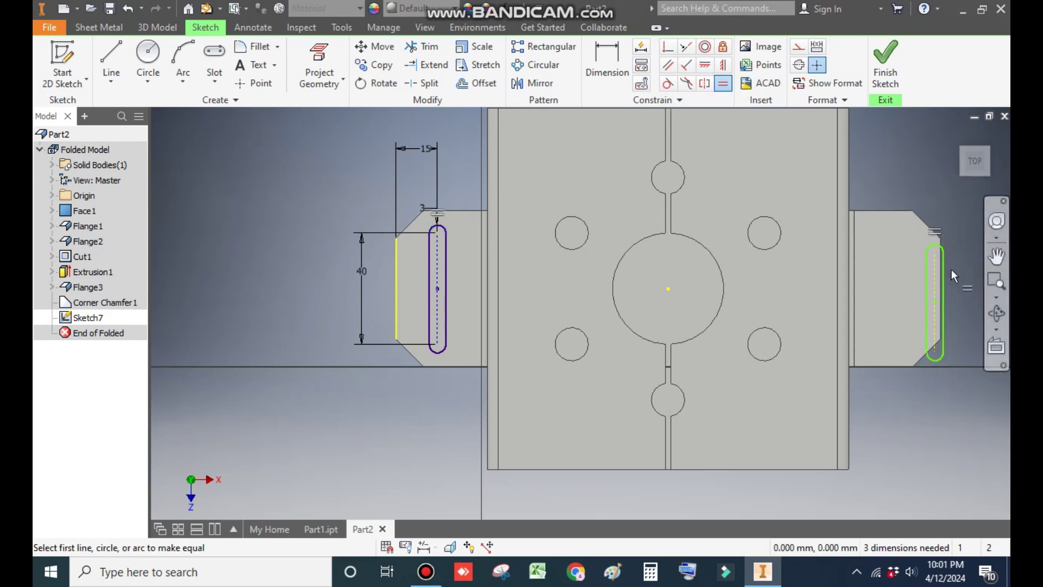
pyautogui.click(934, 262)
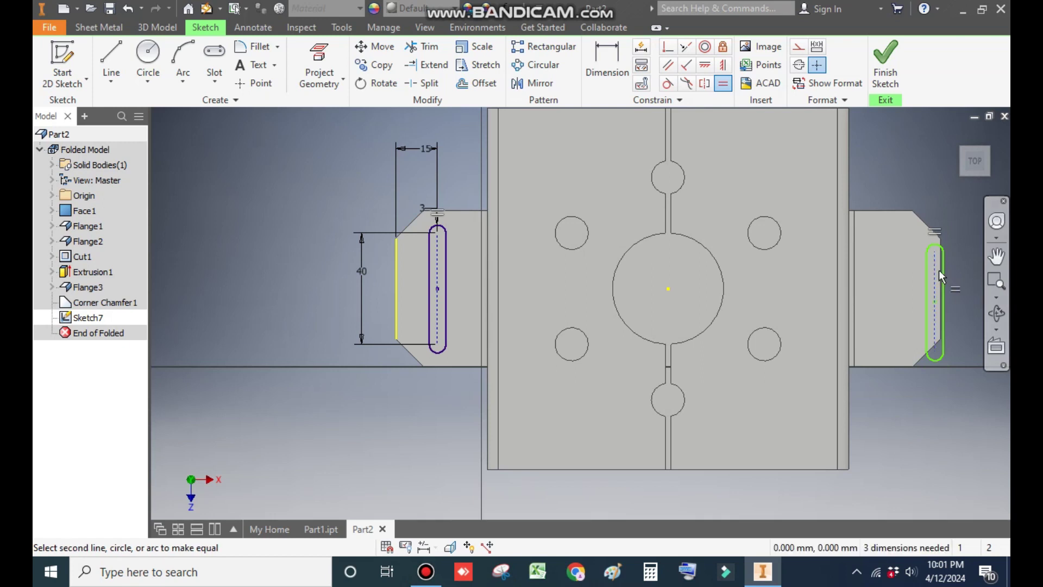
pyautogui.click(438, 249)
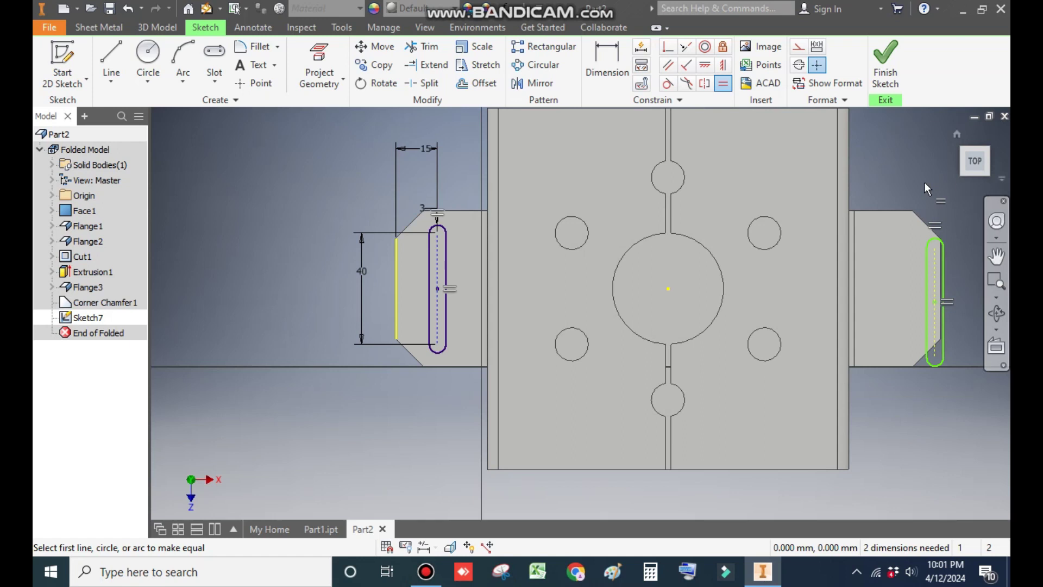
pyautogui.press('Escape')
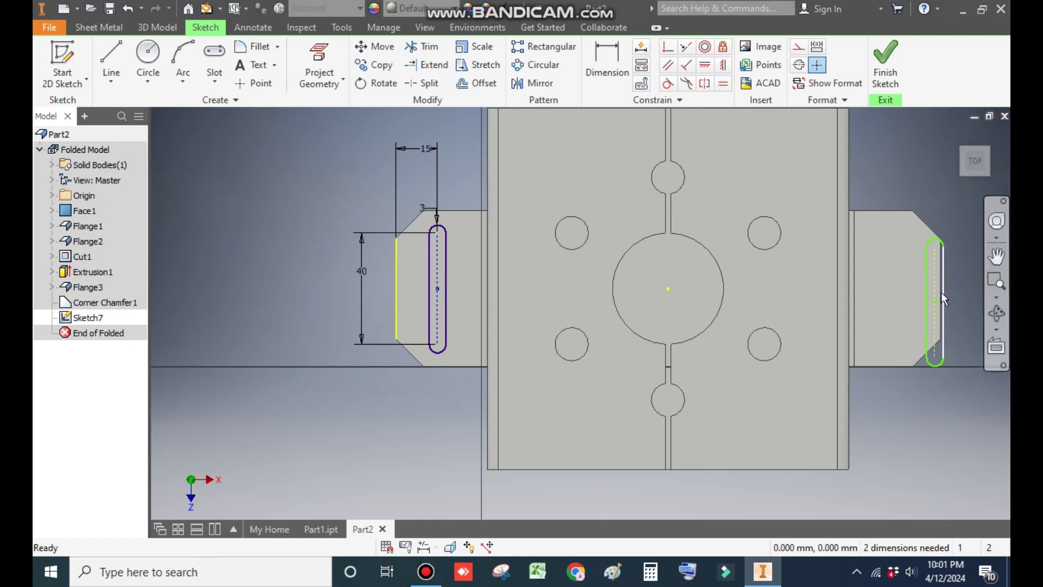
# - Move the right slot onto its tab and dimension its centre line 15 from the outer edge
pyautogui.moveTo(938, 301); pyautogui.dragTo(883, 289)
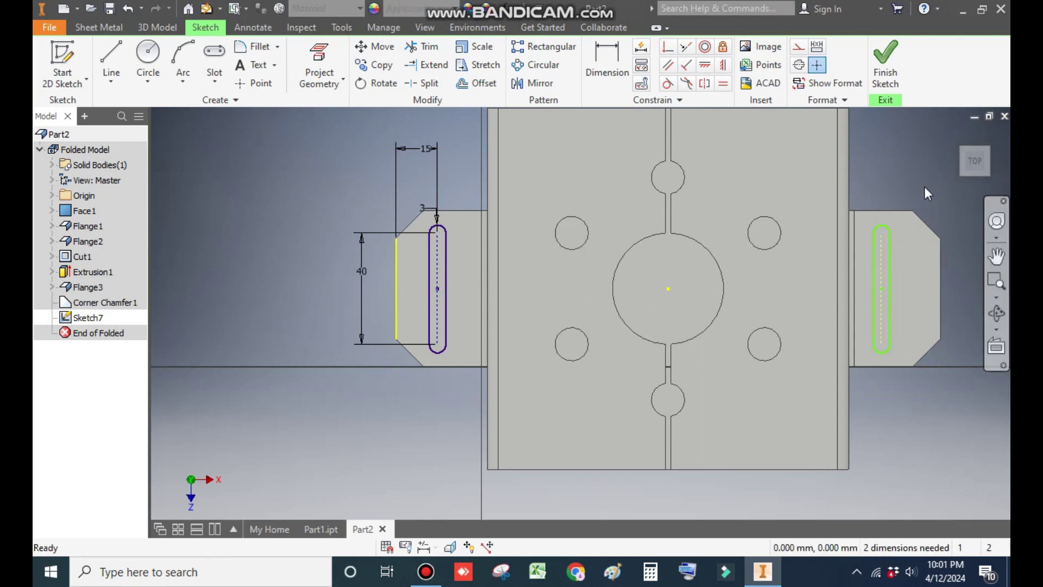
pyautogui.press('d')
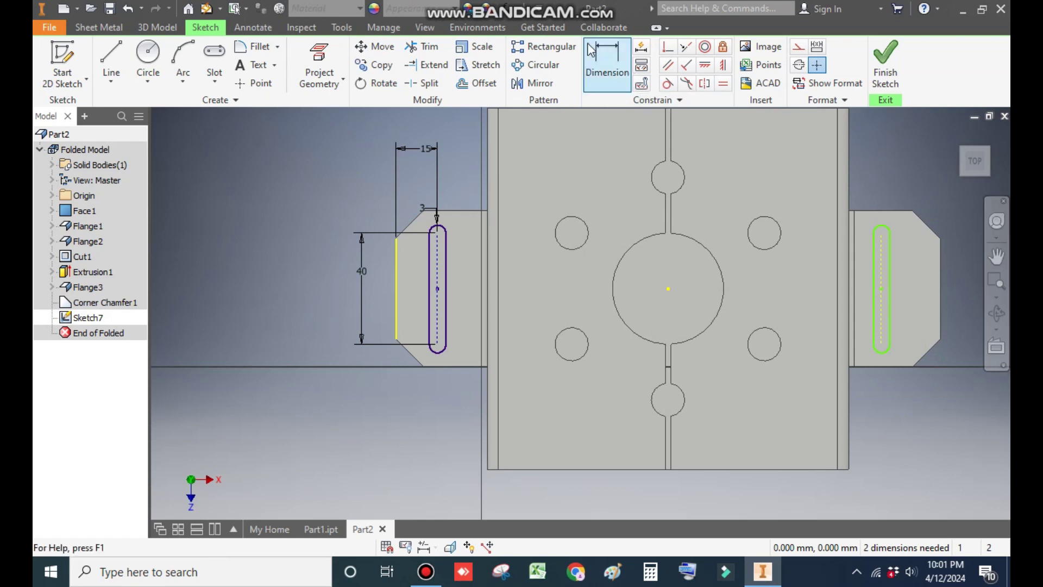
pyautogui.click(942, 274)
pyautogui.click(880, 268)
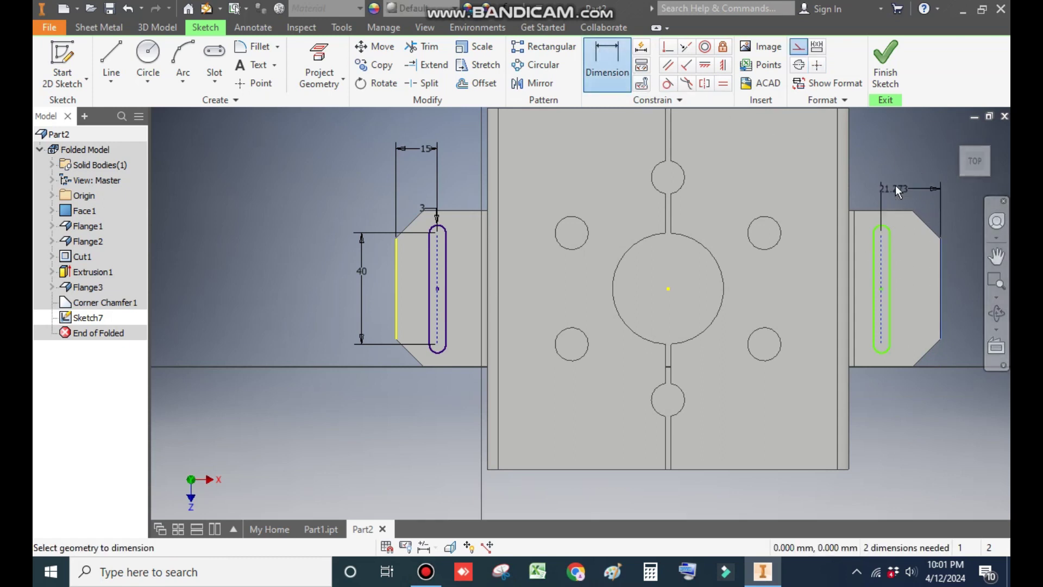
pyautogui.click(899, 185)
pyautogui.write('15')
pyautogui.press('Return')
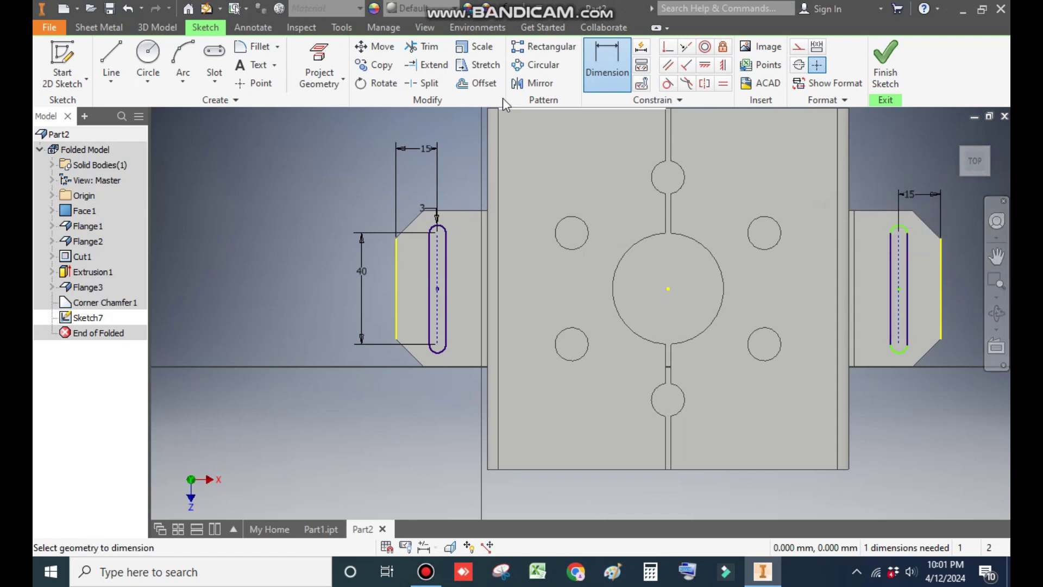
# - Level the right slot's centre with the big hole and finish the sketch
pyautogui.click(723, 83)
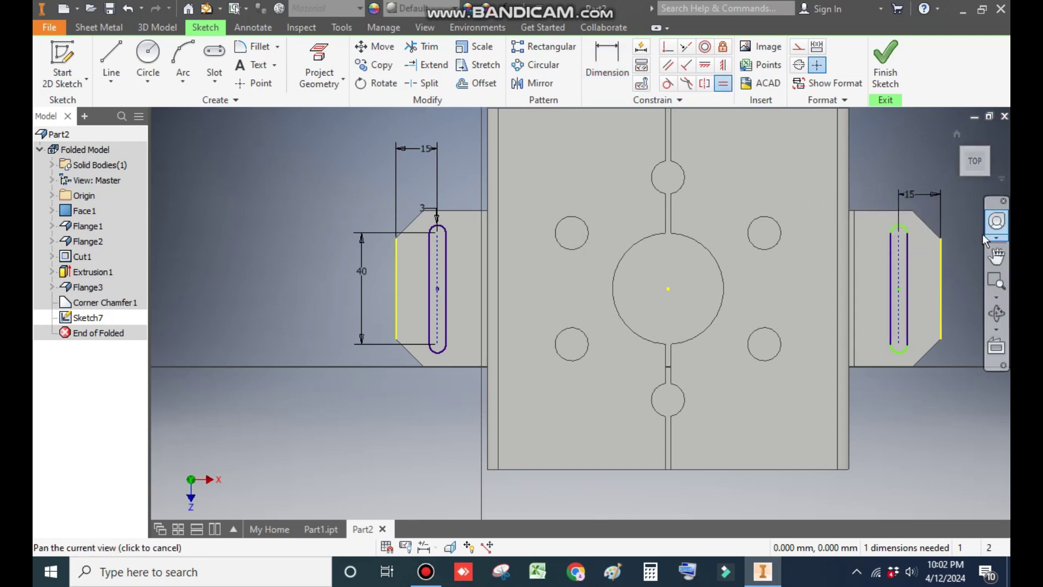
pyautogui.click(905, 226)
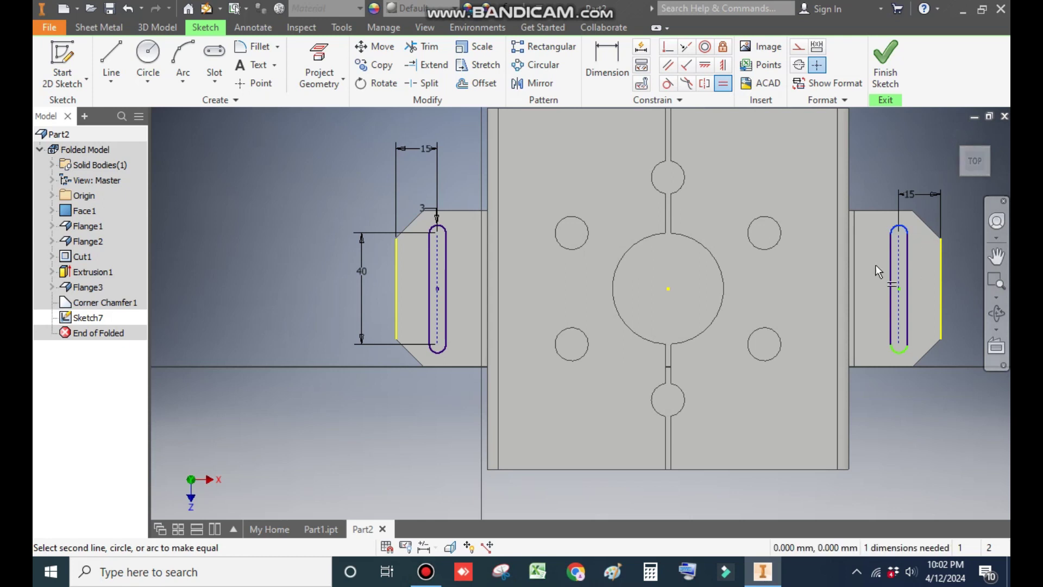
pyautogui.click(437, 227)
pyautogui.click(365, 142)
pyautogui.press('Escape')
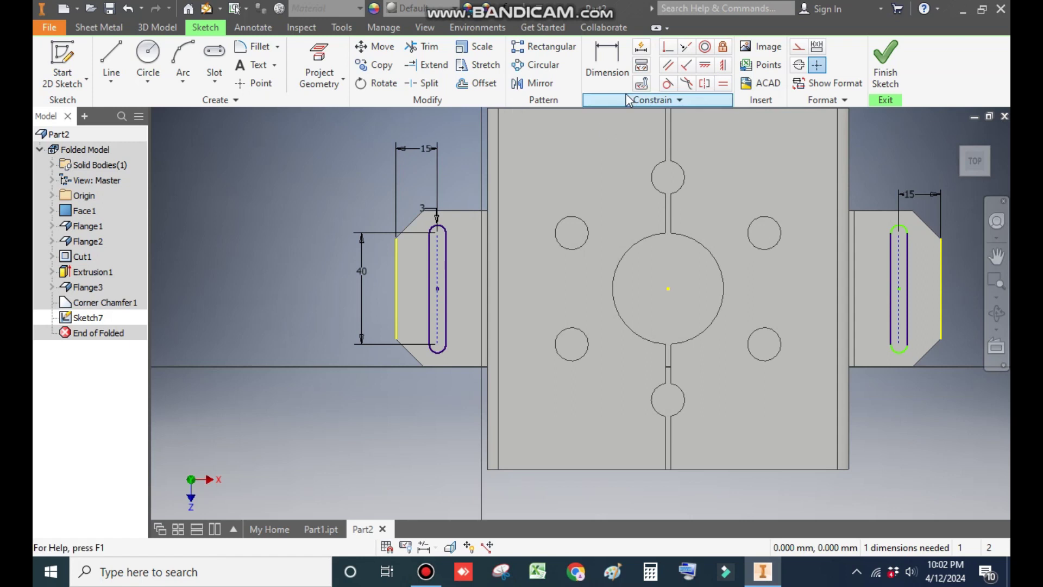
pyautogui.click(705, 65)
pyautogui.click(668, 290)
pyautogui.click(899, 290)
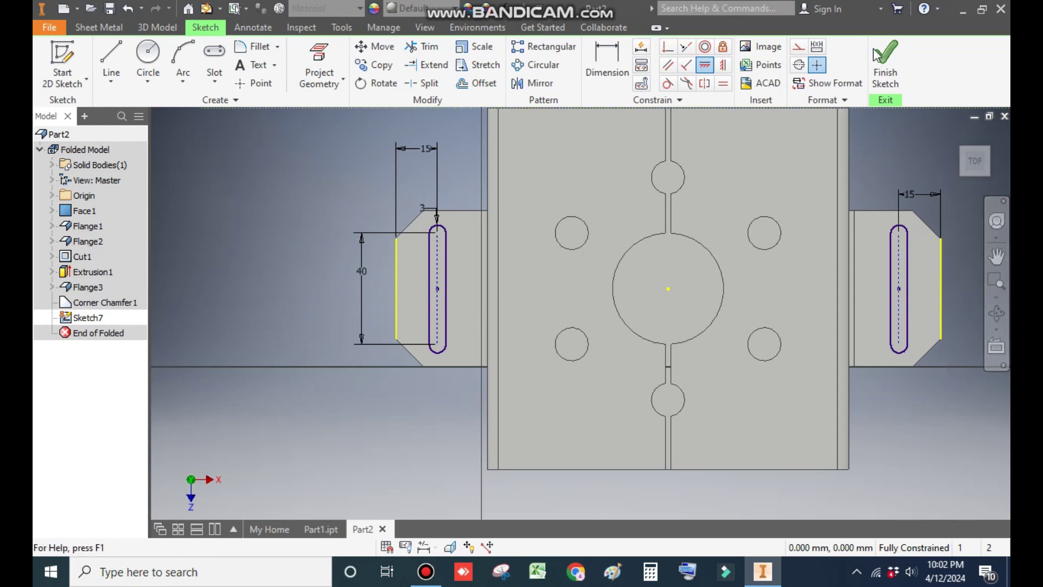
pyautogui.click(886, 60)
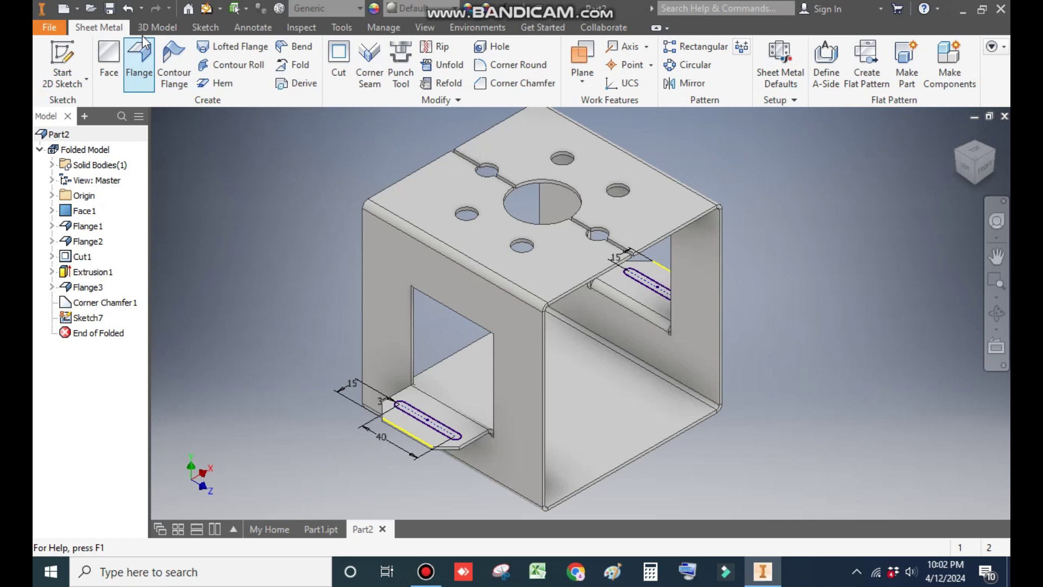
# - Extrude both slot profiles as a cut through the chamfered tabs
pyautogui.click(154, 27)
pyautogui.click(117, 57)
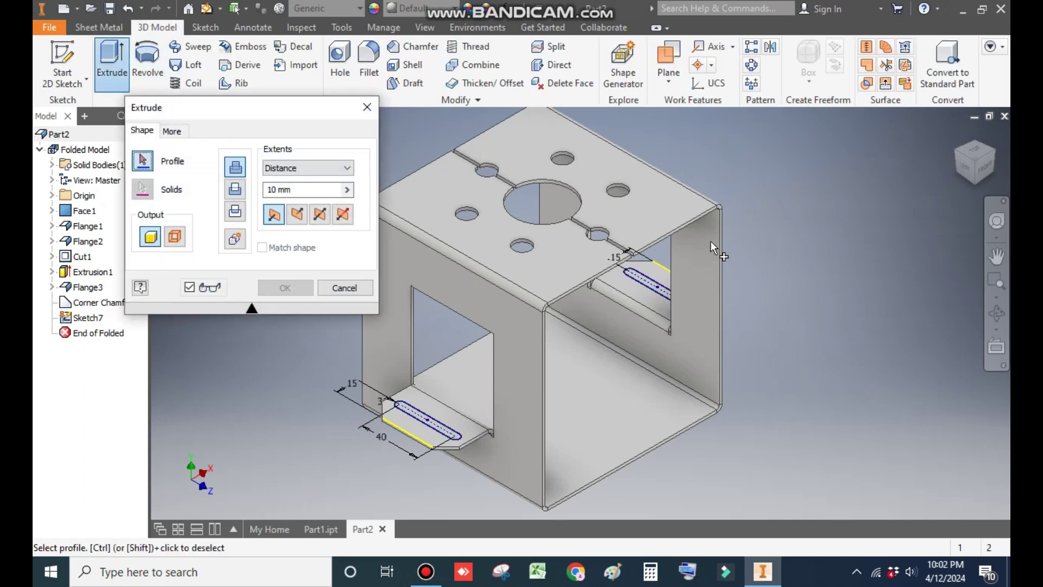
pyautogui.moveTo(609, 326); pyautogui.dragTo(305, 469)
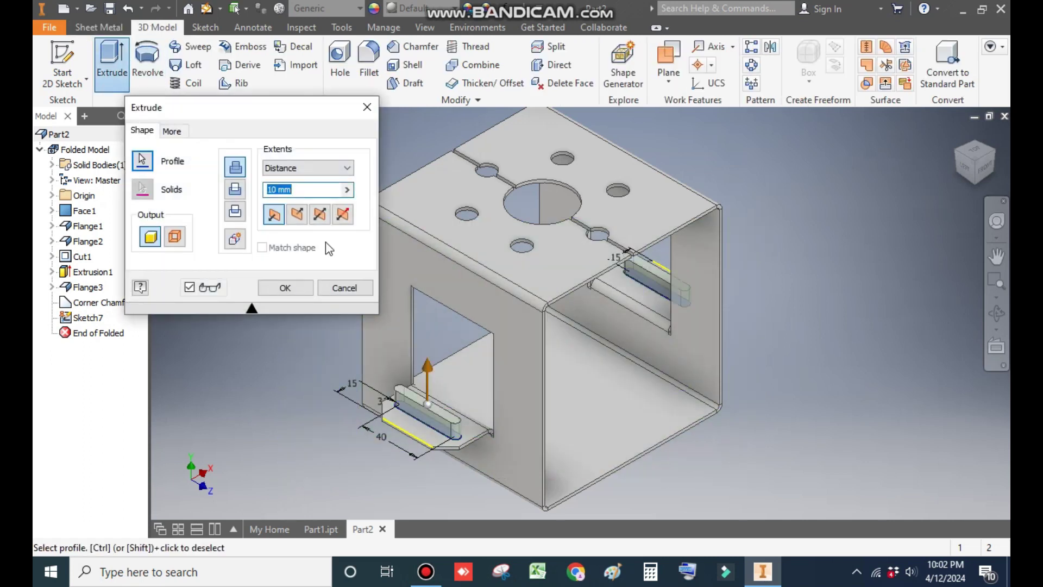
pyautogui.click(237, 196)
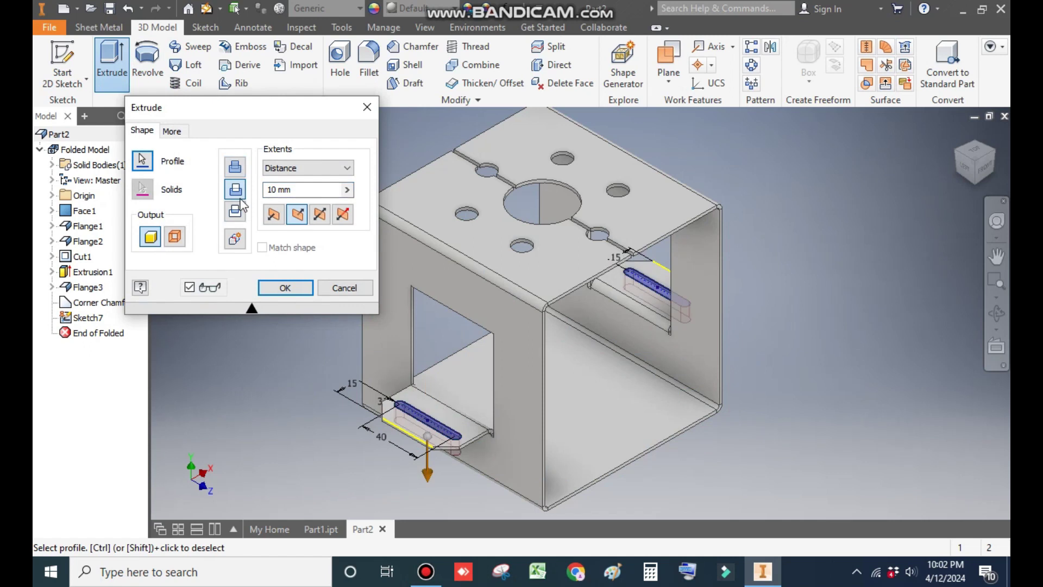
pyautogui.click(285, 288)
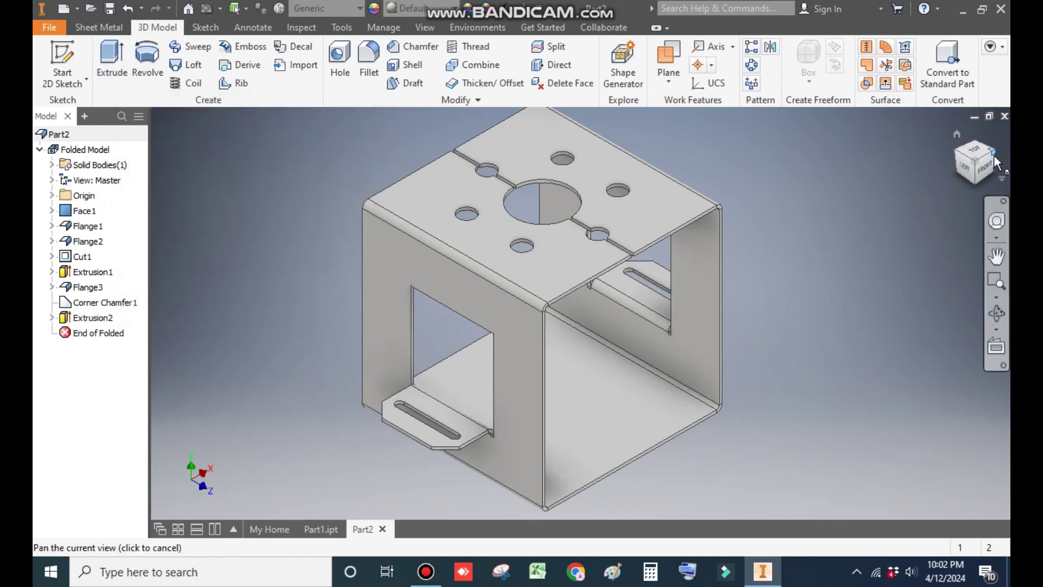
# - Turn the model to its underside and select the box's bottom face
pyautogui.click(980, 183)
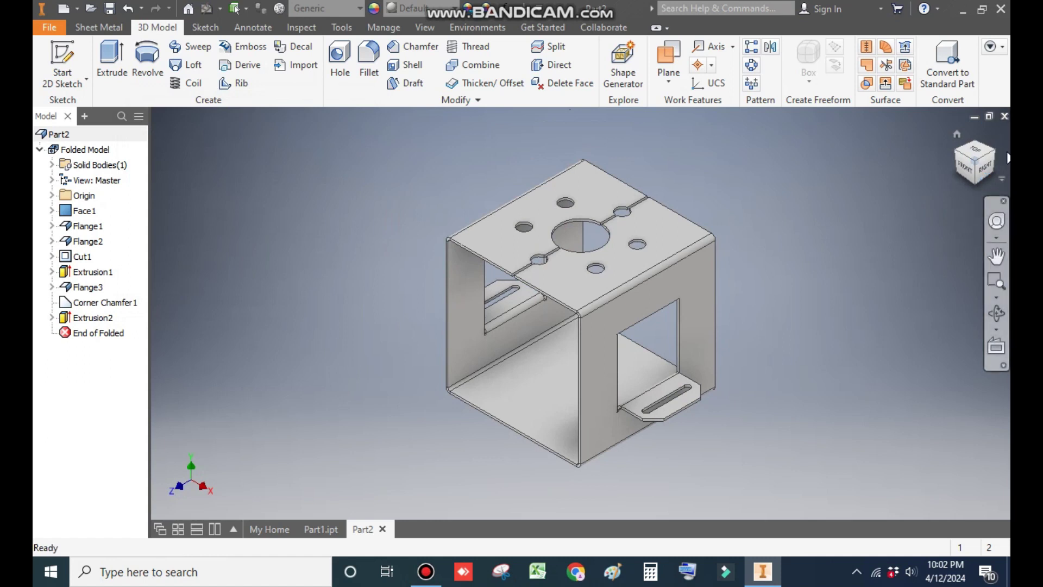
pyautogui.click(980, 188)
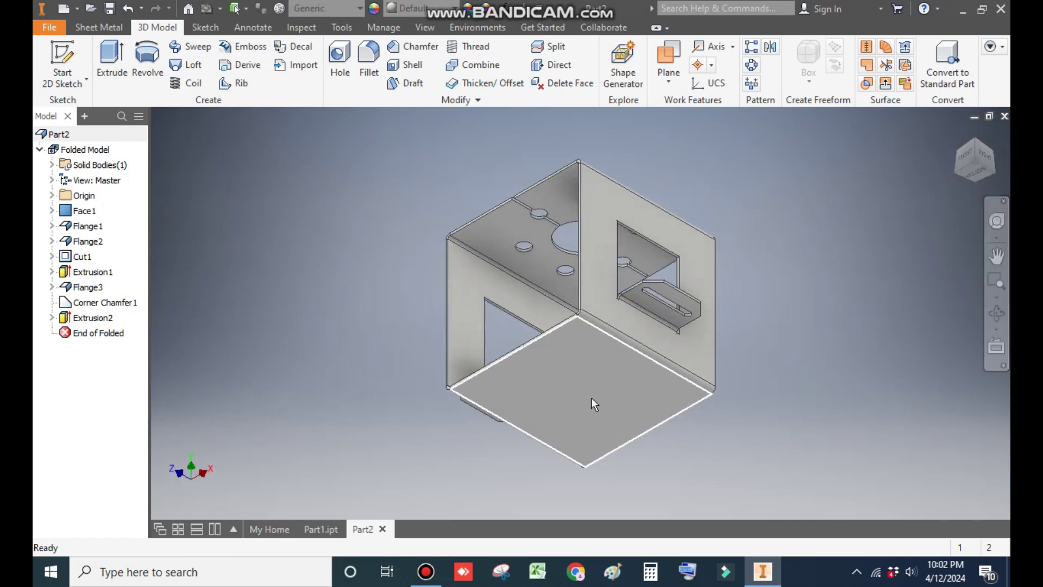
pyautogui.click(592, 396)
# - Sketch a 75 × 75 mm centre rectangle at the origin on the bottom face
pyautogui.click(698, 385)
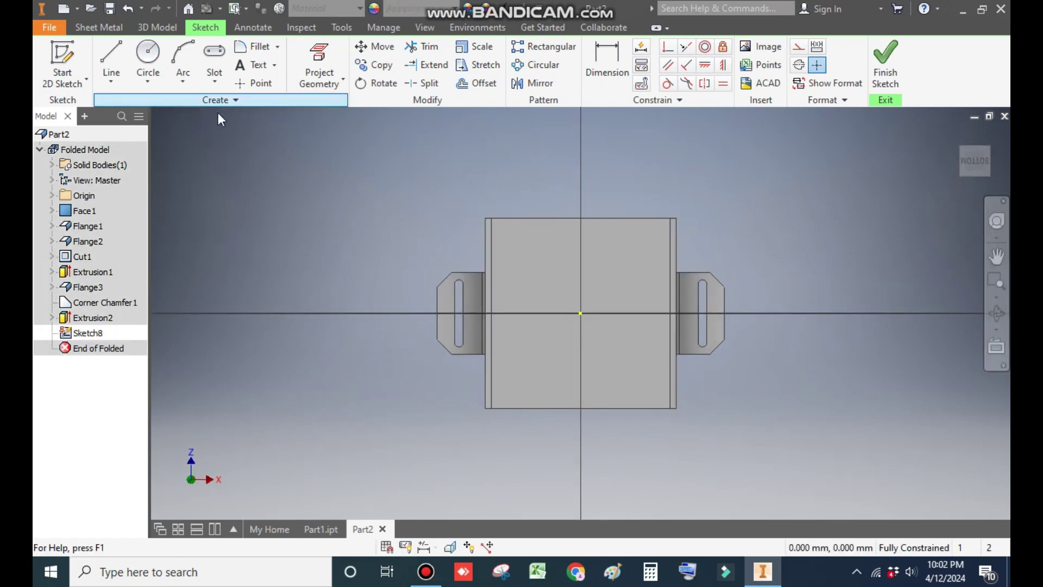
pyautogui.click(218, 80)
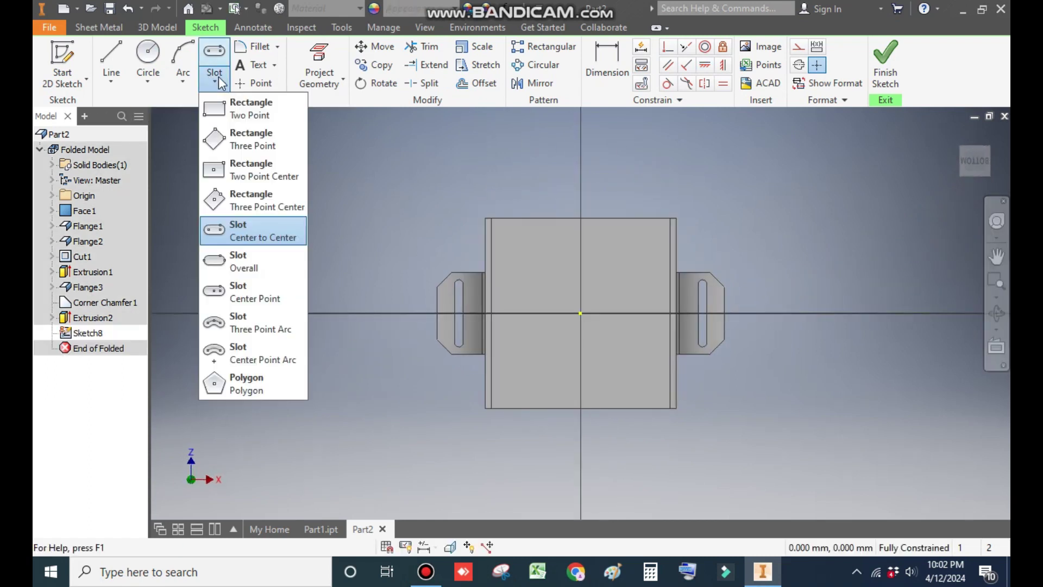
pyautogui.click(251, 180)
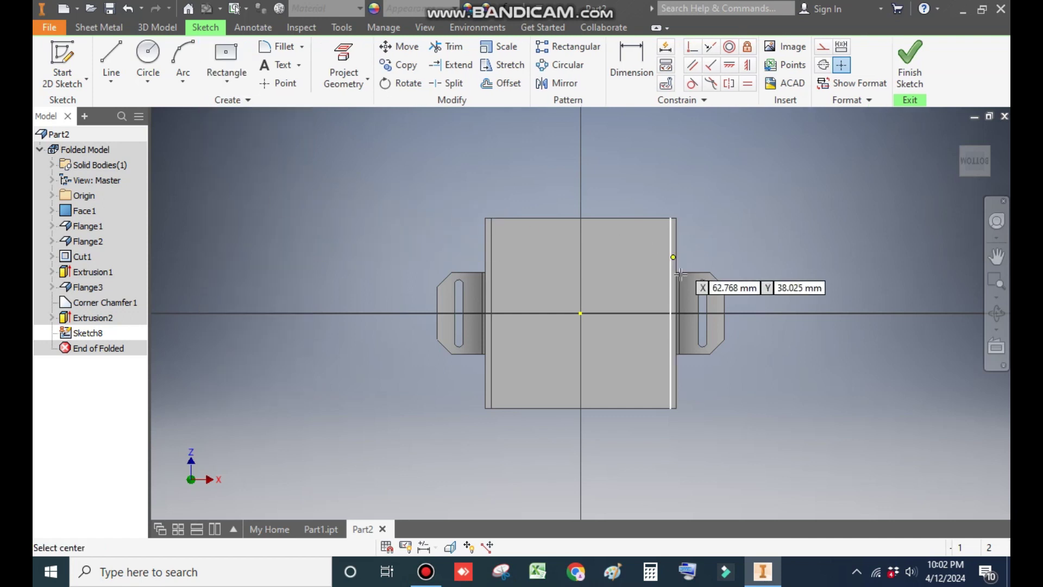
pyautogui.click(580, 313)
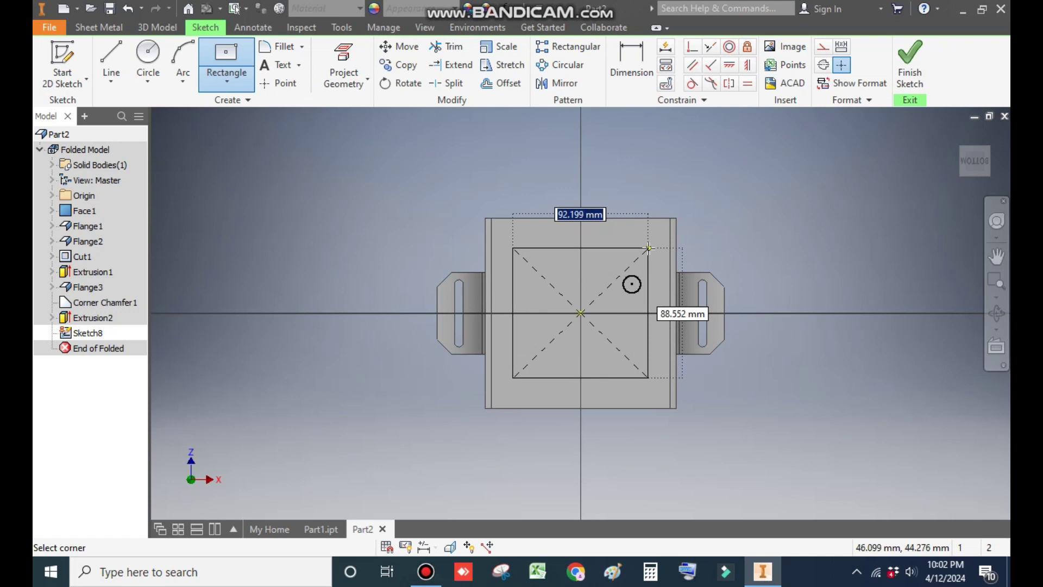
pyautogui.write('75')
pyautogui.press('Tab')
pyautogui.write('75')
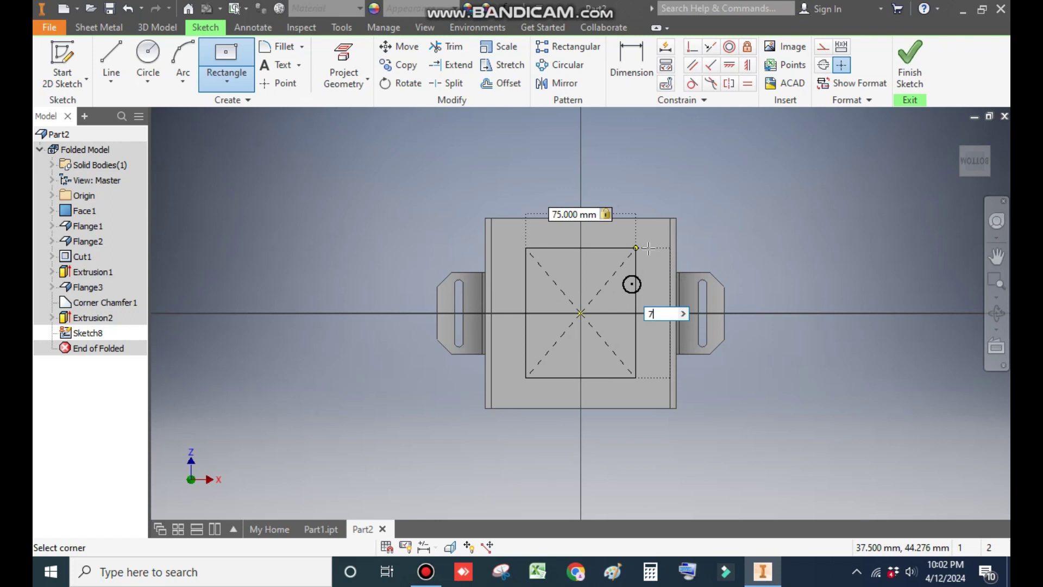
pyautogui.press('Tab')
pyautogui.press('Return')
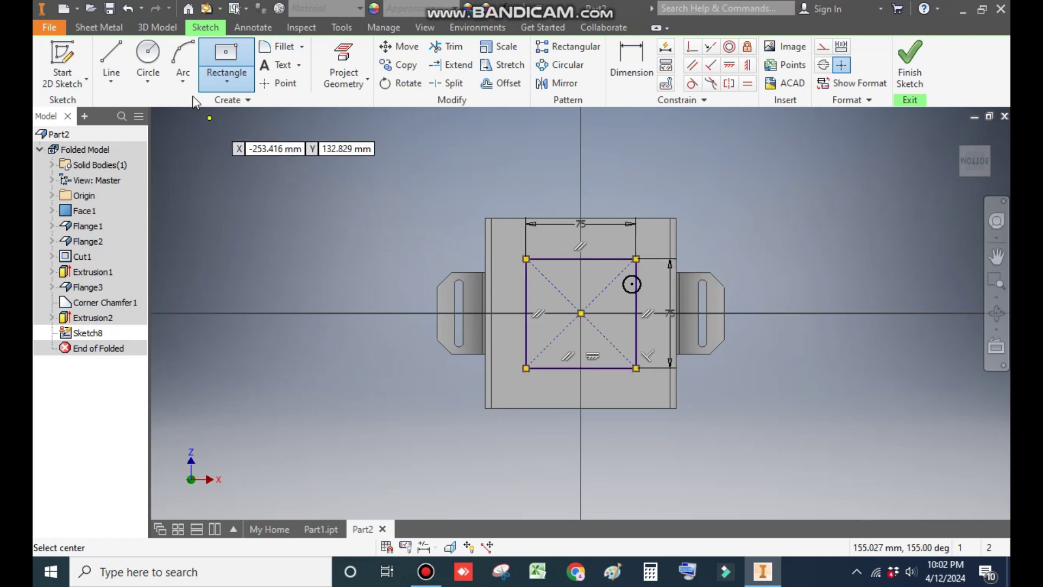
# - Start a sheet metal Cut using the square profile
pyautogui.click(110, 32)
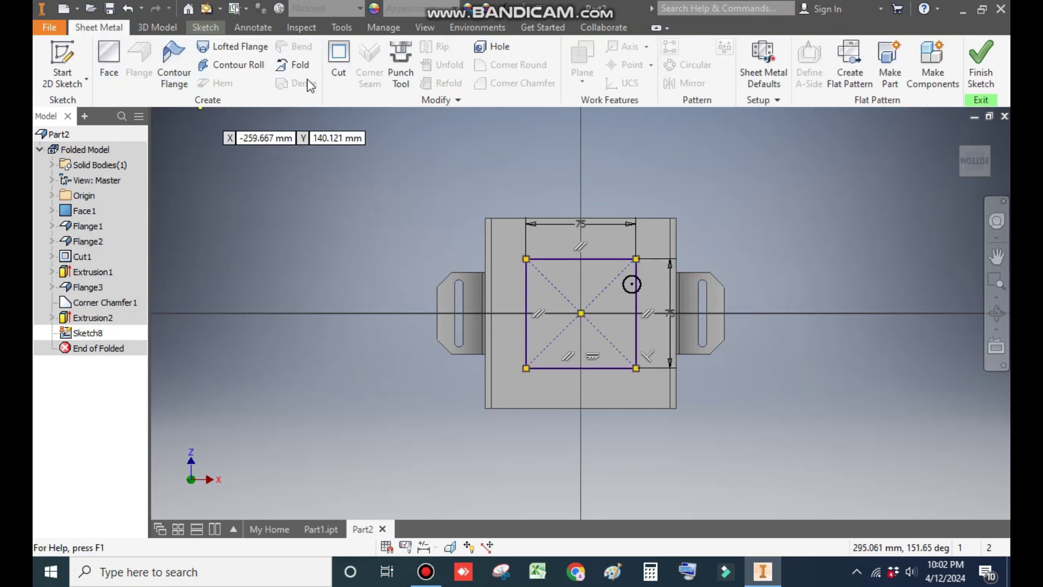
pyautogui.click(338, 59)
pyautogui.click(957, 135)
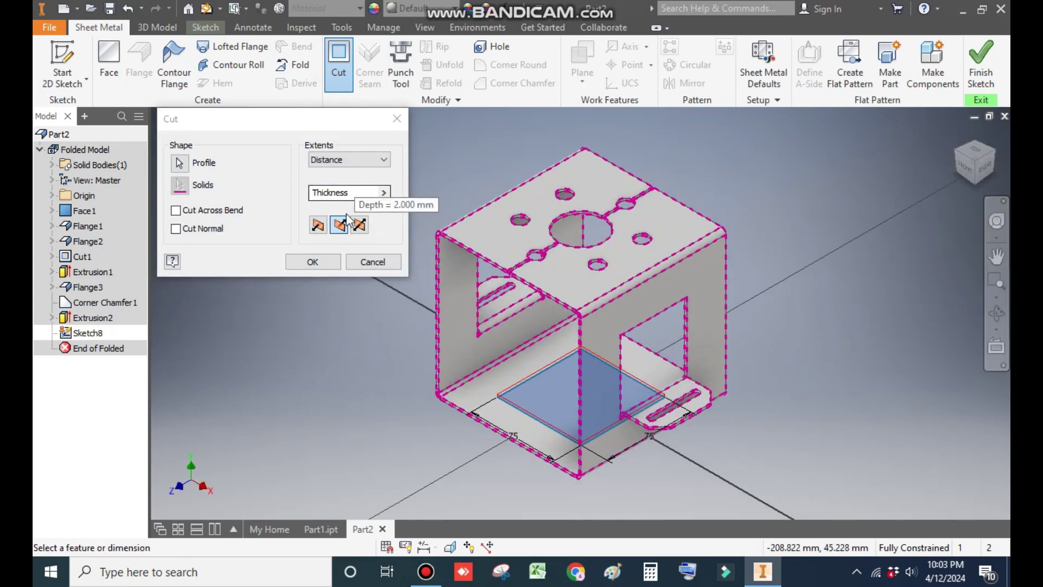
# - Apply the cut, removing the 75 mm square from the box's bottom
pyautogui.click(330, 262)
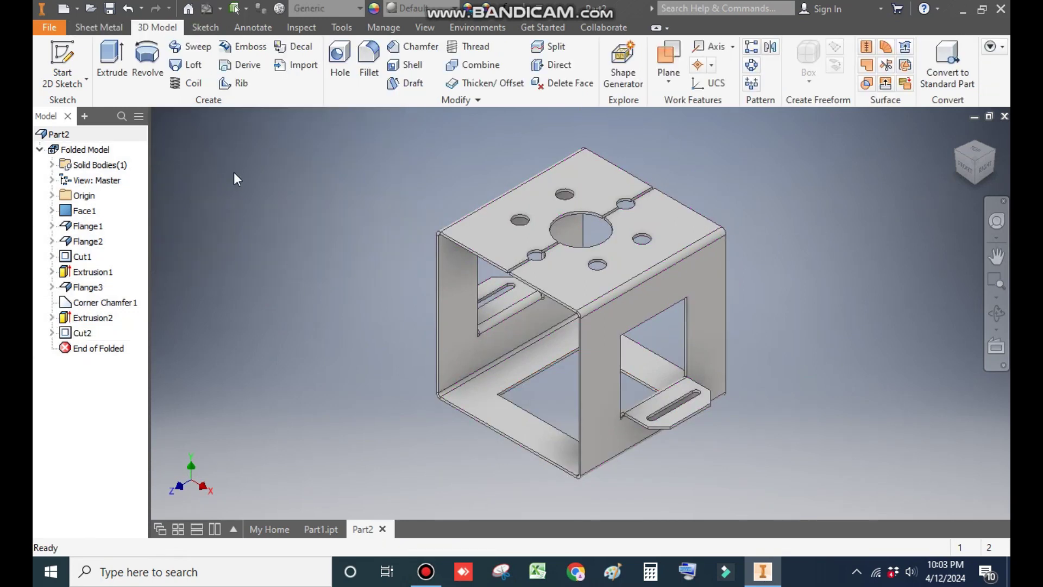
pyautogui.click(96, 30)
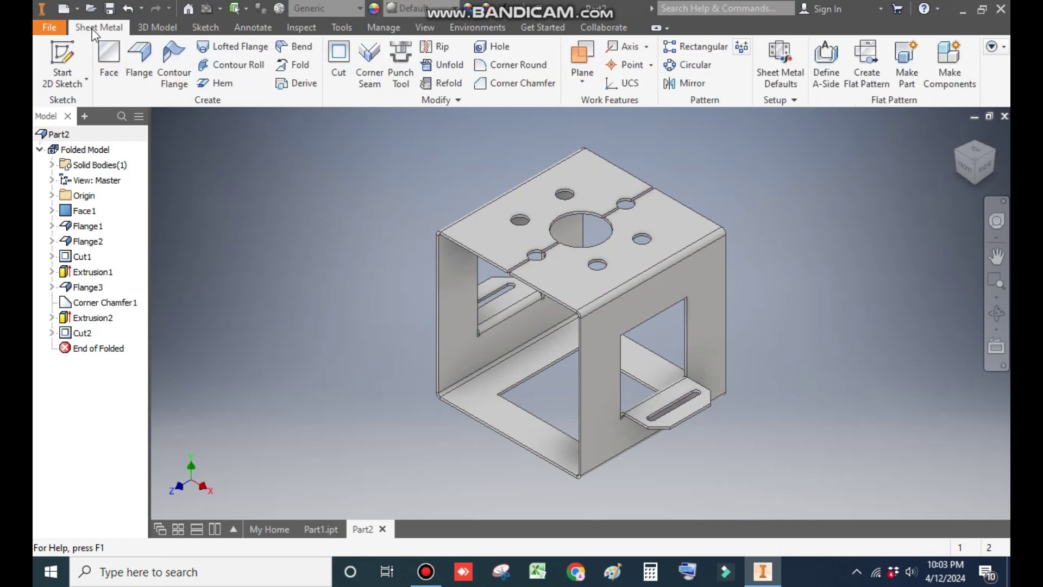
# - Add 30 mm, 90° flanges on the bottom plate's two open lower edges
pyautogui.click(139, 59)
pyautogui.scroll(5, 524, 457)
pyautogui.scroll(-2, 544, 406)
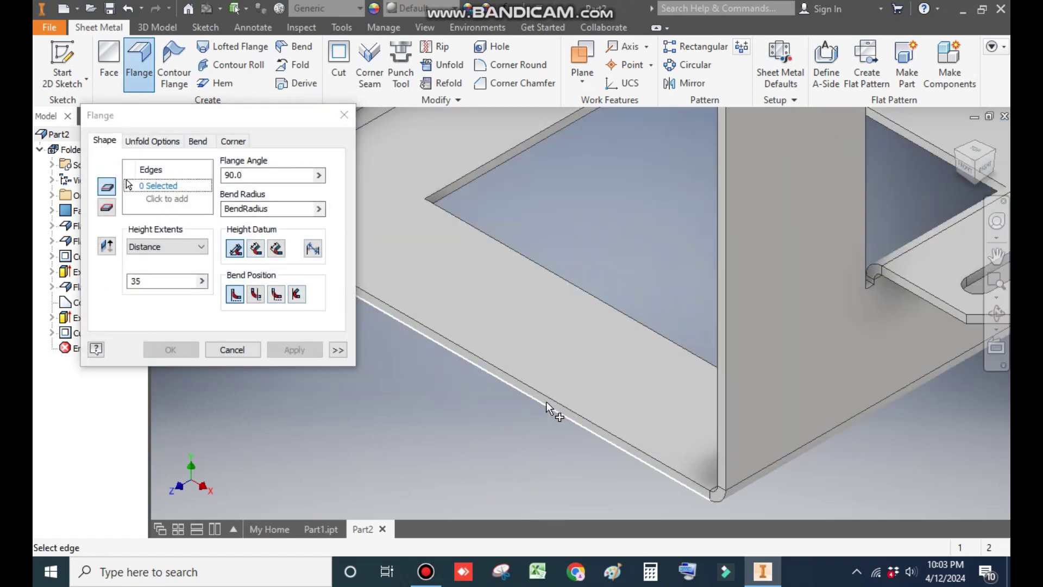
pyautogui.click(546, 401)
pyautogui.scroll(-3, 546, 401)
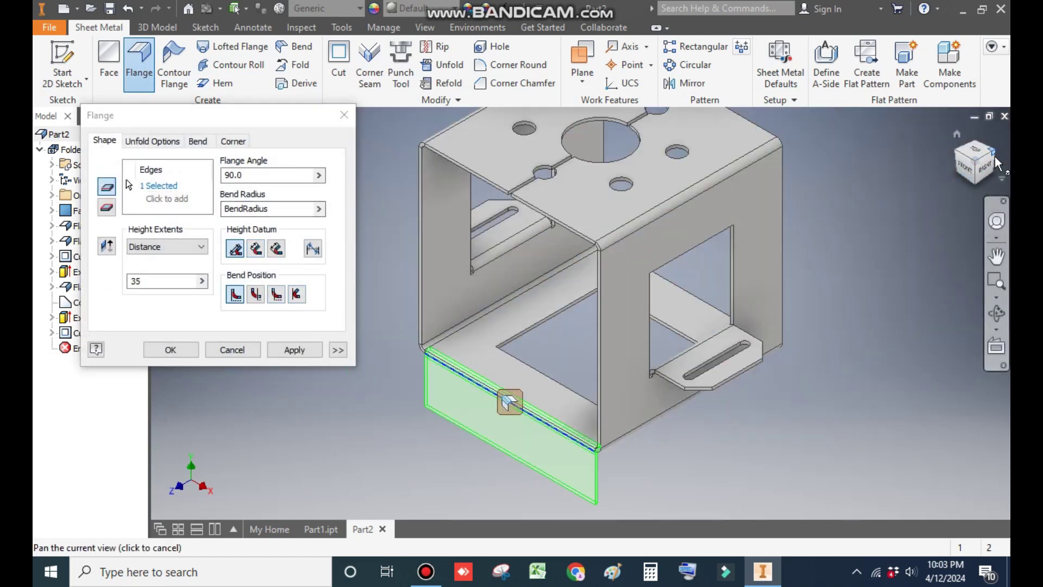
pyautogui.click(973, 179)
pyautogui.scroll(3, 650, 404)
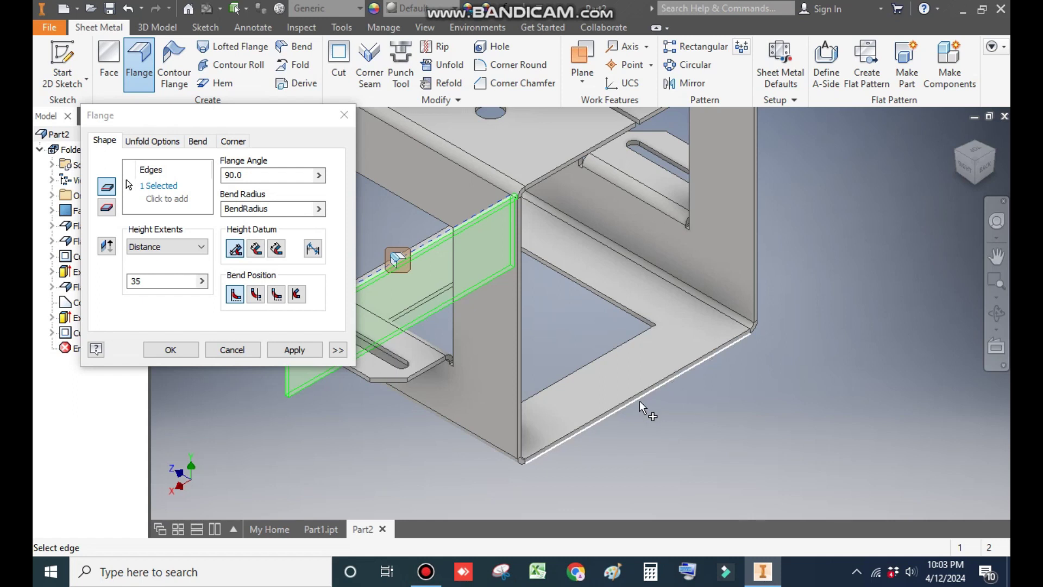
pyautogui.click(639, 398)
pyautogui.moveTo(158, 281); pyautogui.dragTo(115, 285)
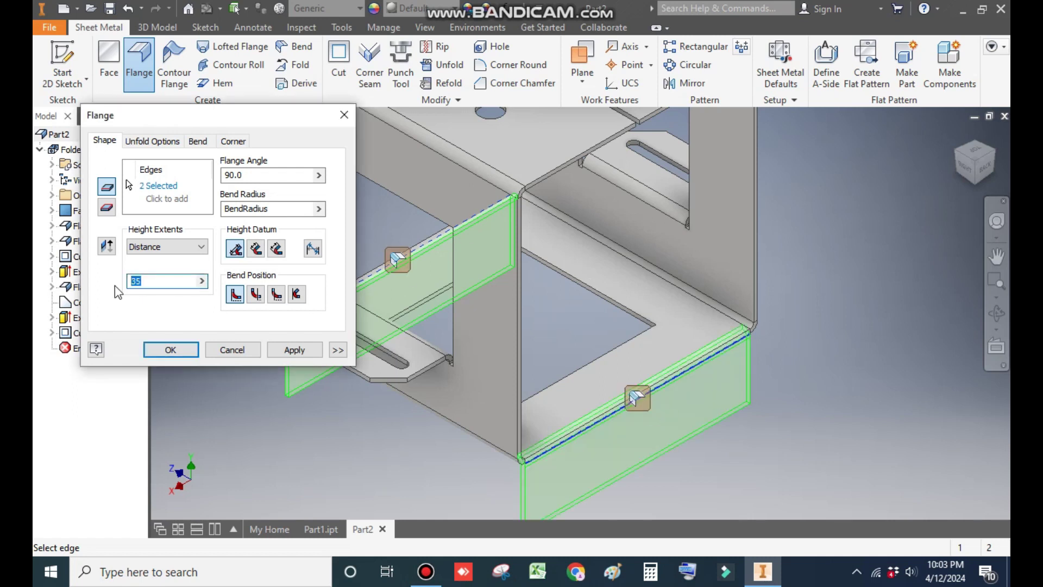
pyautogui.write('30')
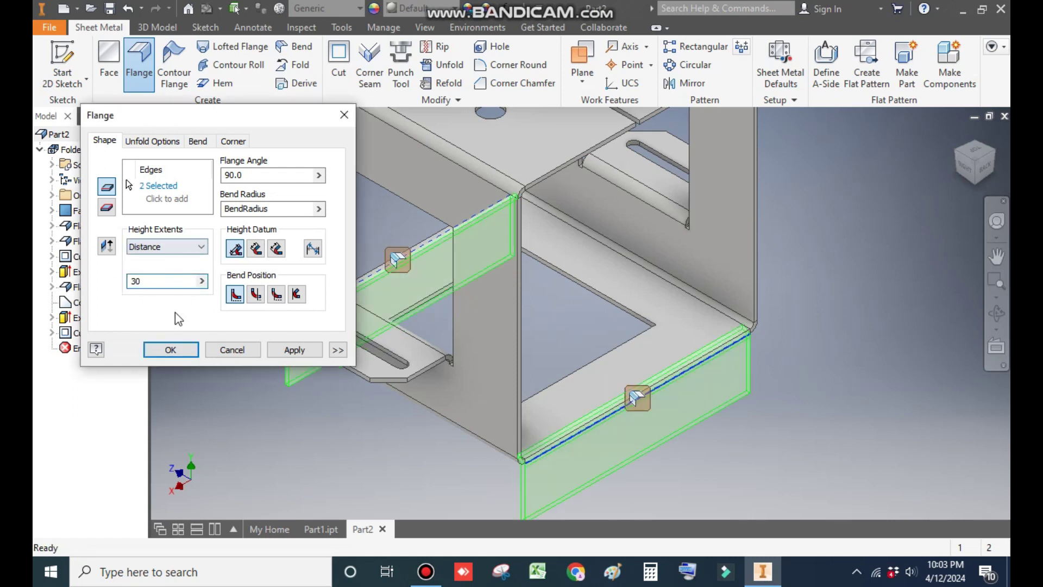
pyautogui.click(166, 349)
pyautogui.click(957, 134)
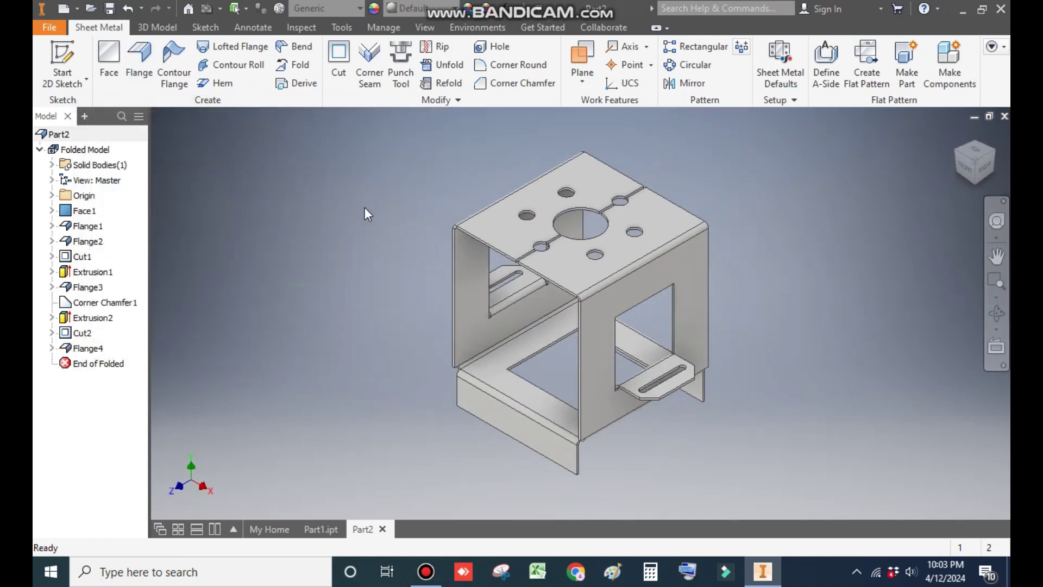
# - Start a 10 mm Corner Chamfer and pick a bottom flange corner
pyautogui.click(527, 84)
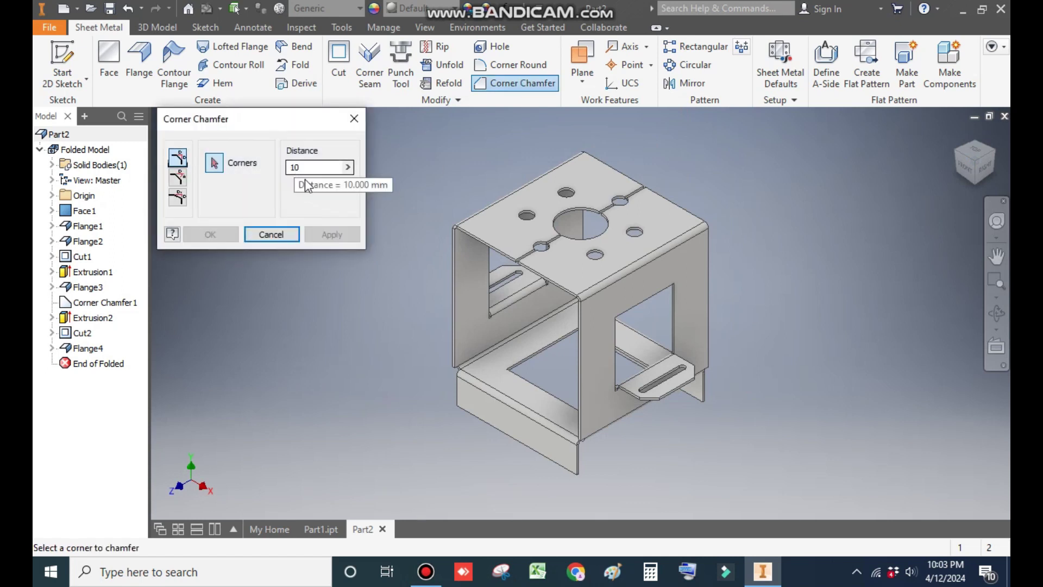
pyautogui.scroll(4, 572, 472)
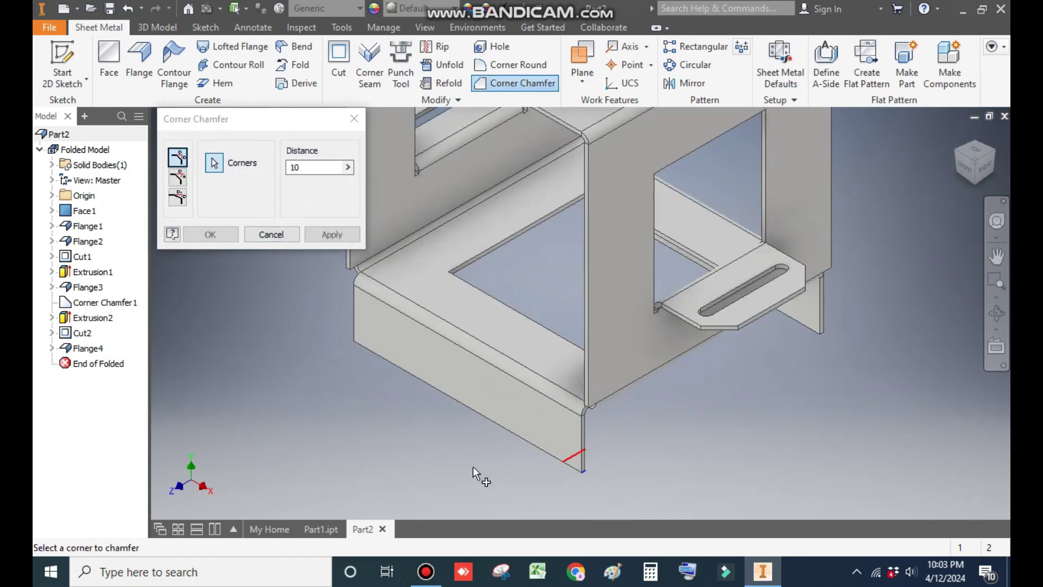
pyautogui.click(998, 152)
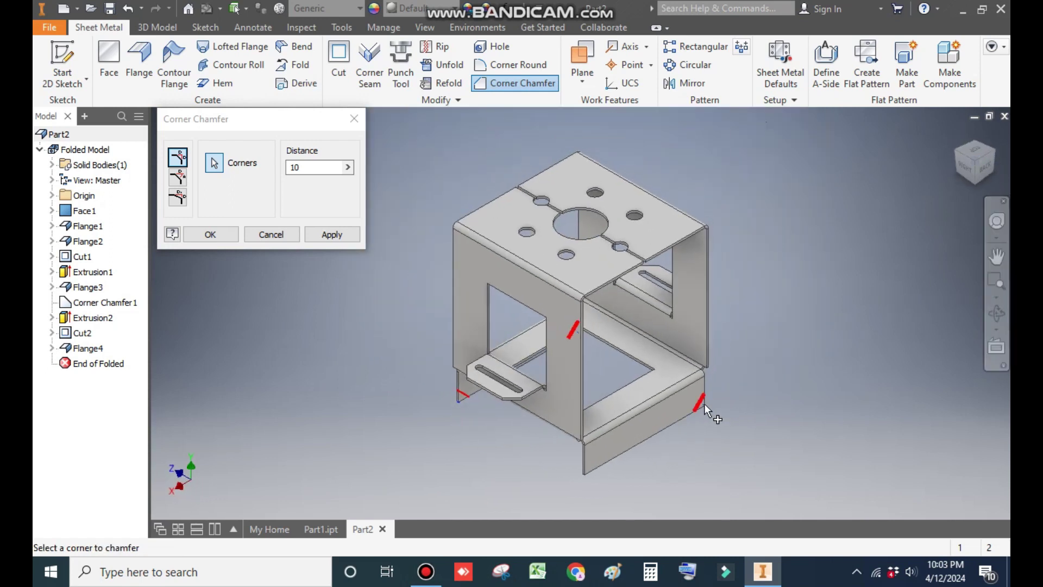
pyautogui.scroll(-6, 597, 432)
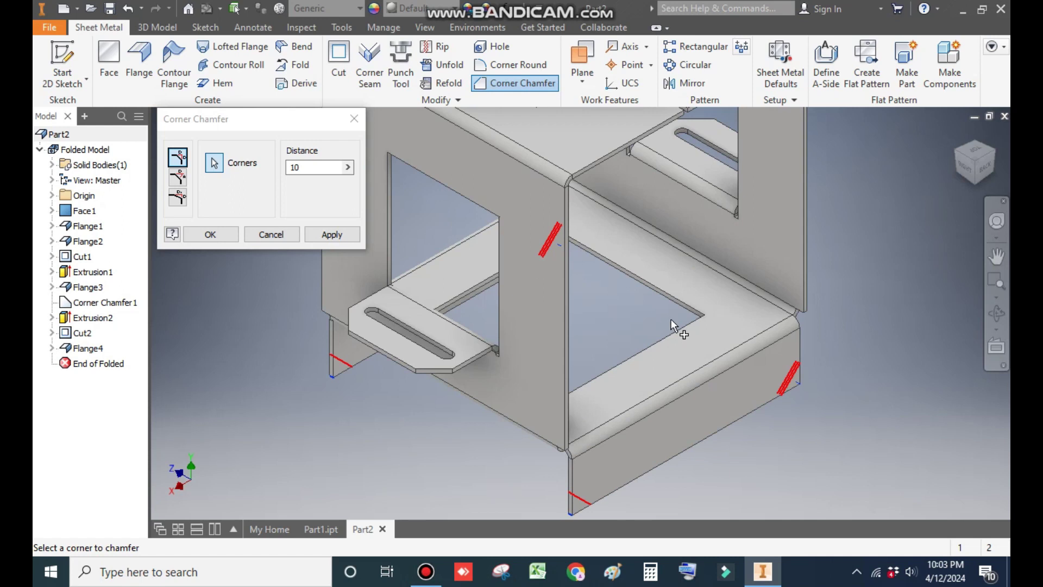
pyautogui.click(753, 356)
pyautogui.scroll(5, 771, 347)
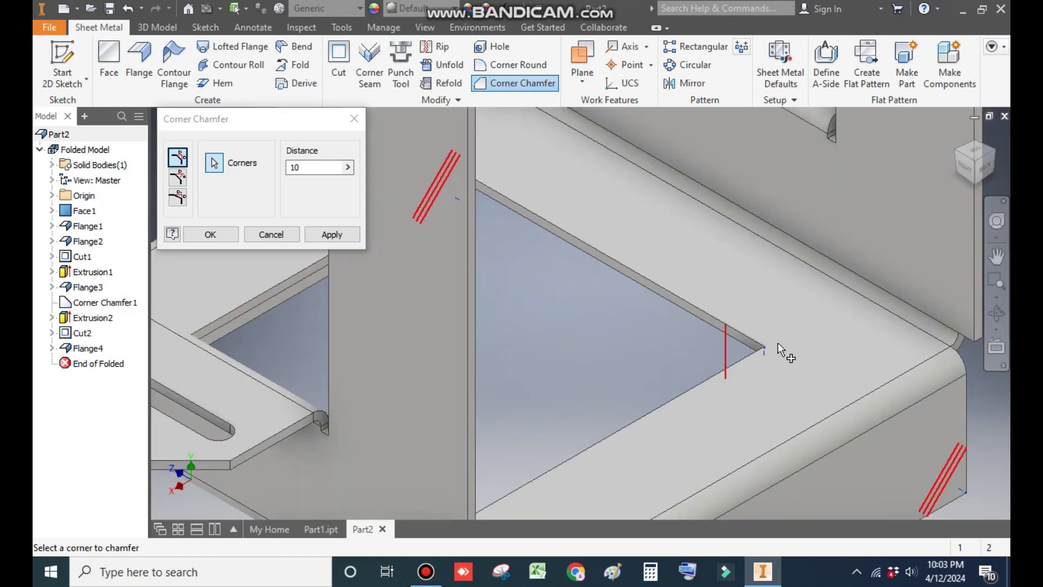
# - Pick the remaining flange and square-opening corners and apply the 10 mm chamfers
pyautogui.click(996, 150)
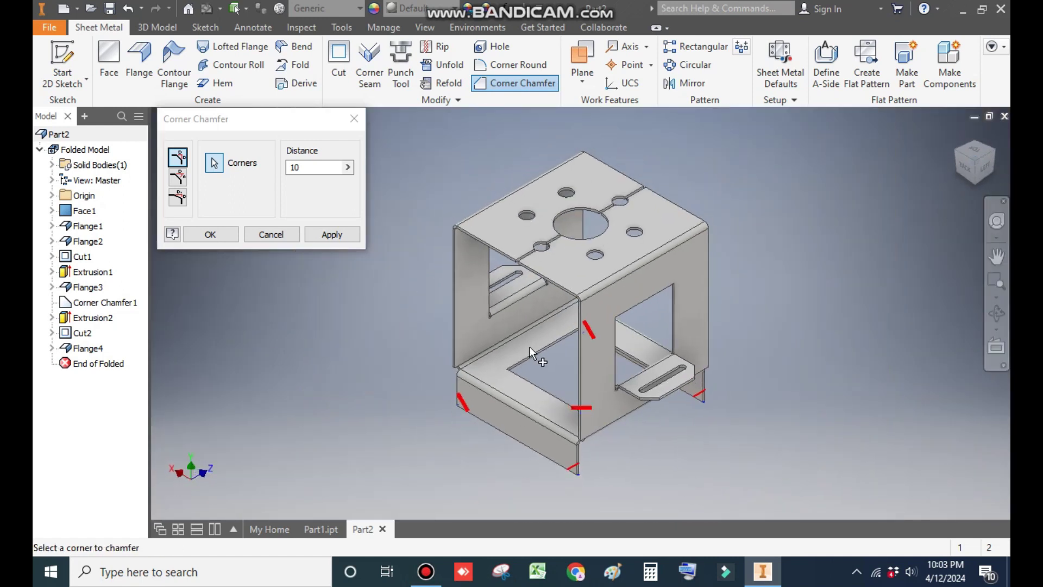
pyautogui.keyDown('shift'); pyautogui.moveTo(552, 370); pyautogui.dragTo(545, 321, button='middle'); pyautogui.keyUp('shift')
pyautogui.scroll(-3, 546, 319)
pyautogui.scroll(-2, 546, 318)
pyautogui.click(540, 347)
pyautogui.scroll(5, 572, 311)
pyautogui.keyDown('shift'); pyautogui.moveTo(564, 383); pyautogui.dragTo(623, 372, button='middle'); pyautogui.keyUp('shift')
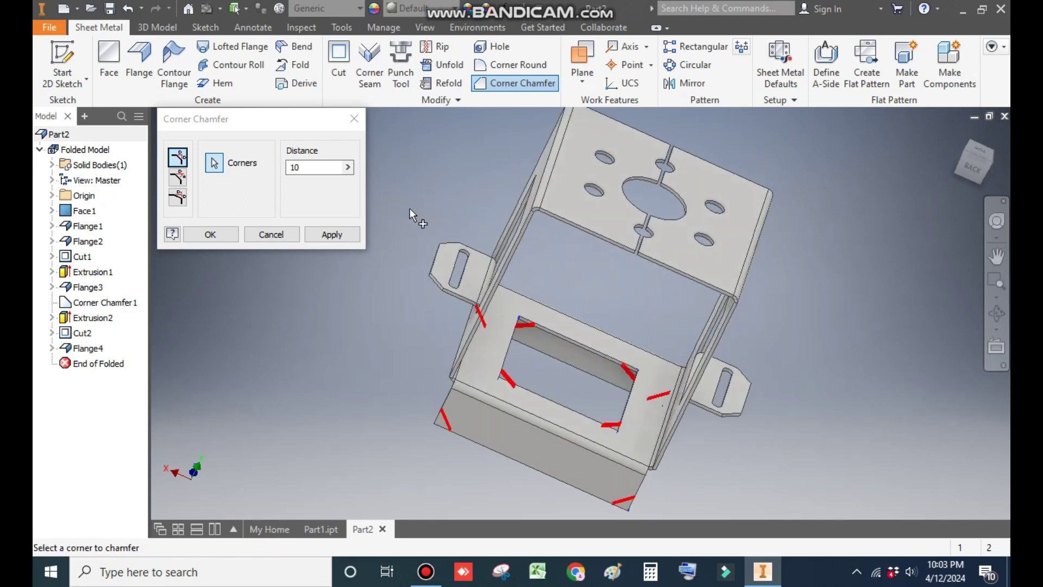
pyautogui.click(220, 232)
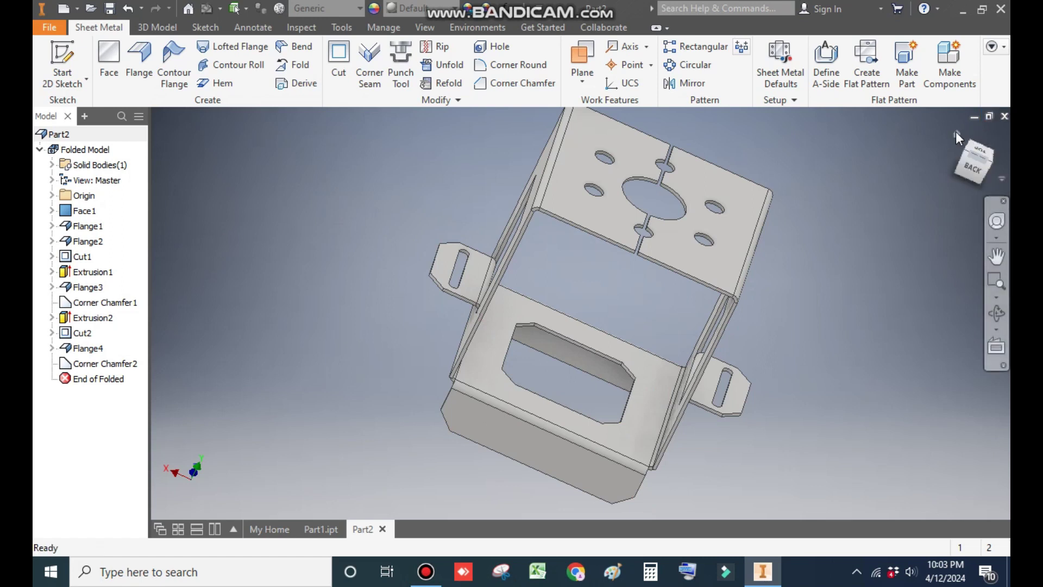
pyautogui.click(956, 132)
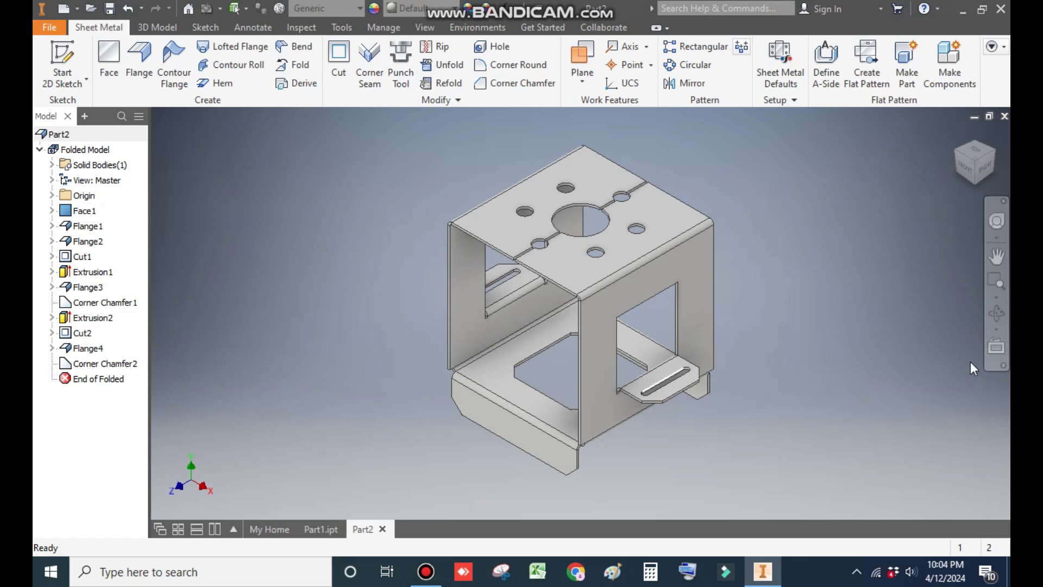
# - Unfold the bracket into a flat pattern, then go back to the folded part
pyautogui.click(871, 69)
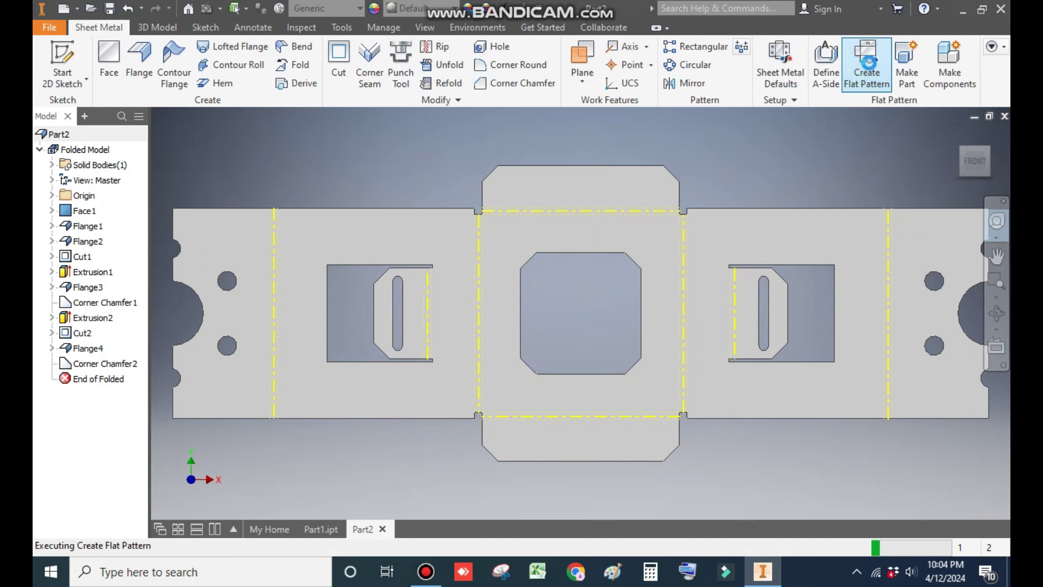
pyautogui.moveTo(694, 159); pyautogui.dragTo(706, 173, button='middle')
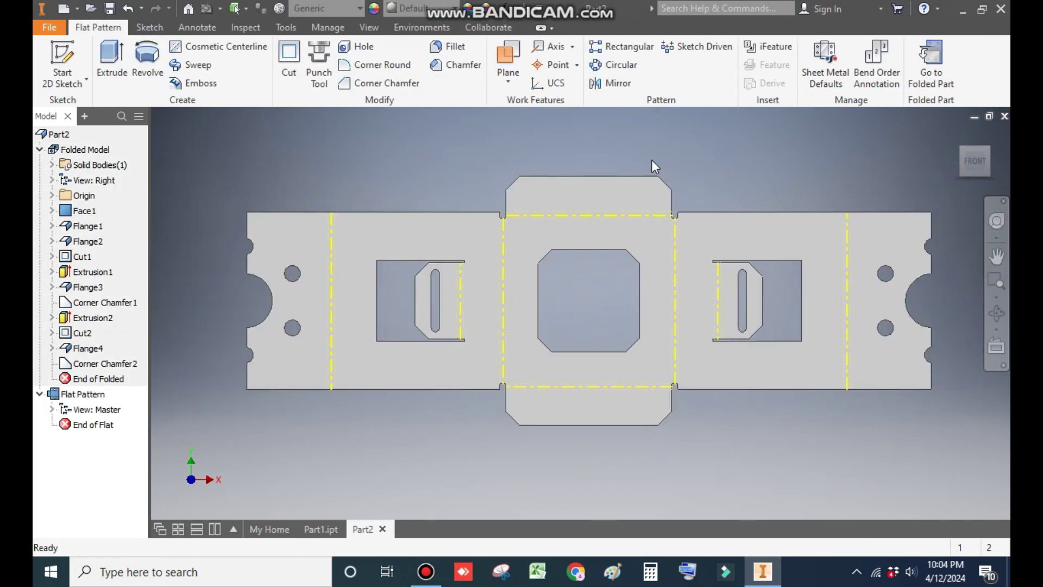
pyautogui.click(932, 58)
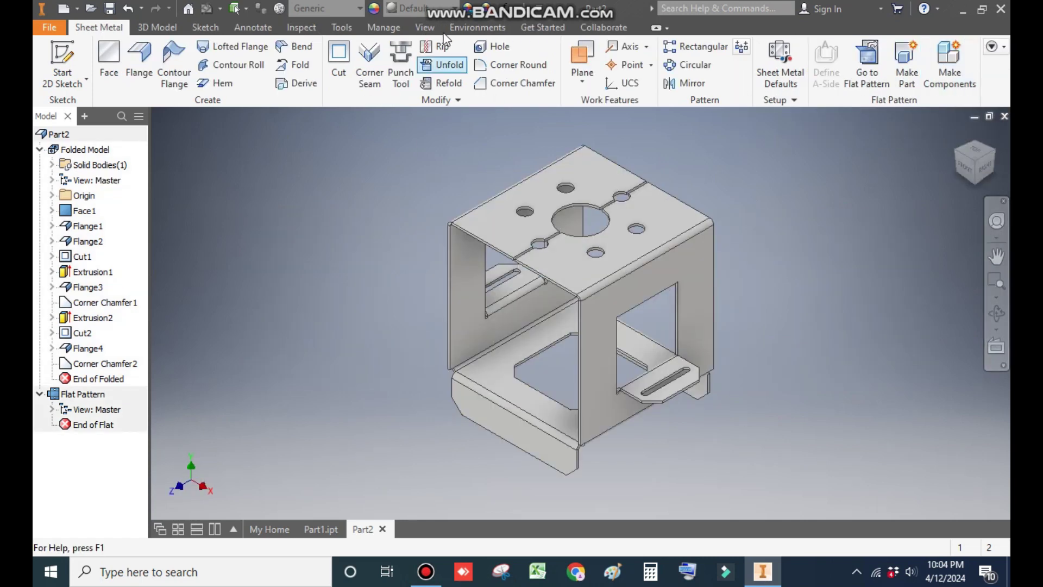
# - Apply the Blue - Wall Paint - Glossy appearance to the Part2 bracket
pyautogui.click(413, 8)
pyautogui.scroll(7, 468, 159)
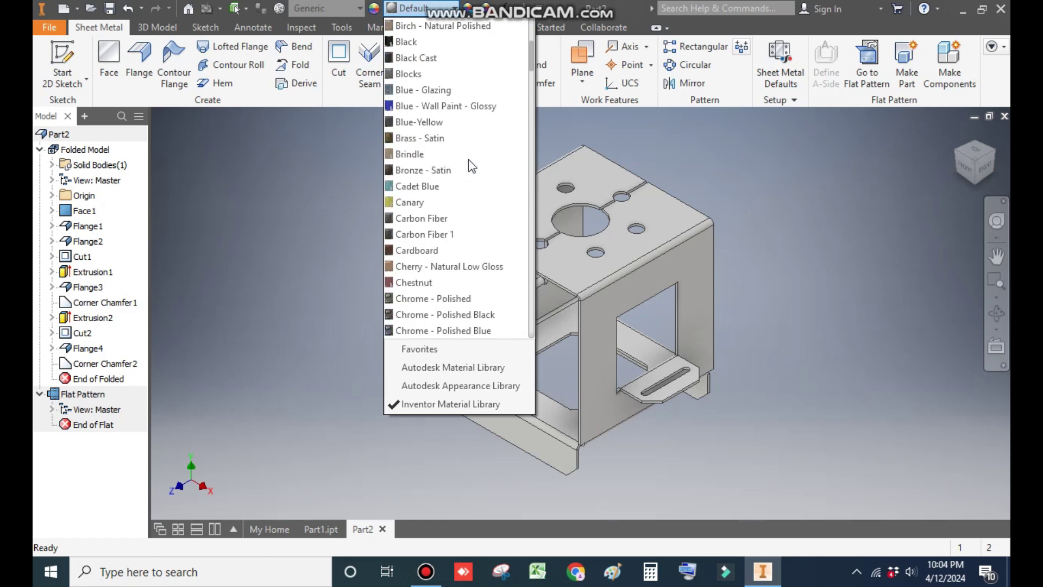
pyautogui.click(416, 106)
pyautogui.moveTo(355, 198); pyautogui.dragTo(352, 206, button='middle')
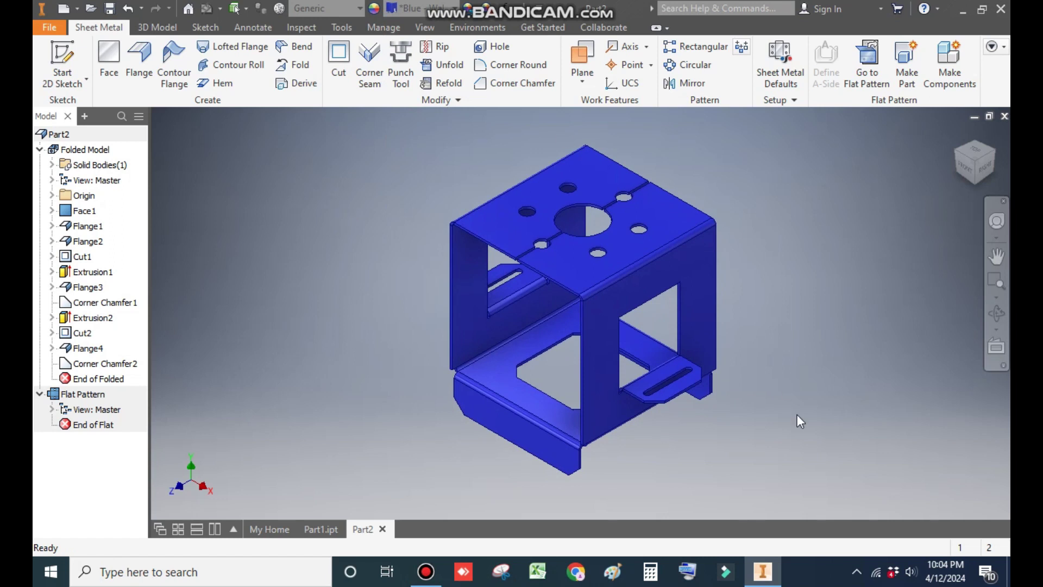